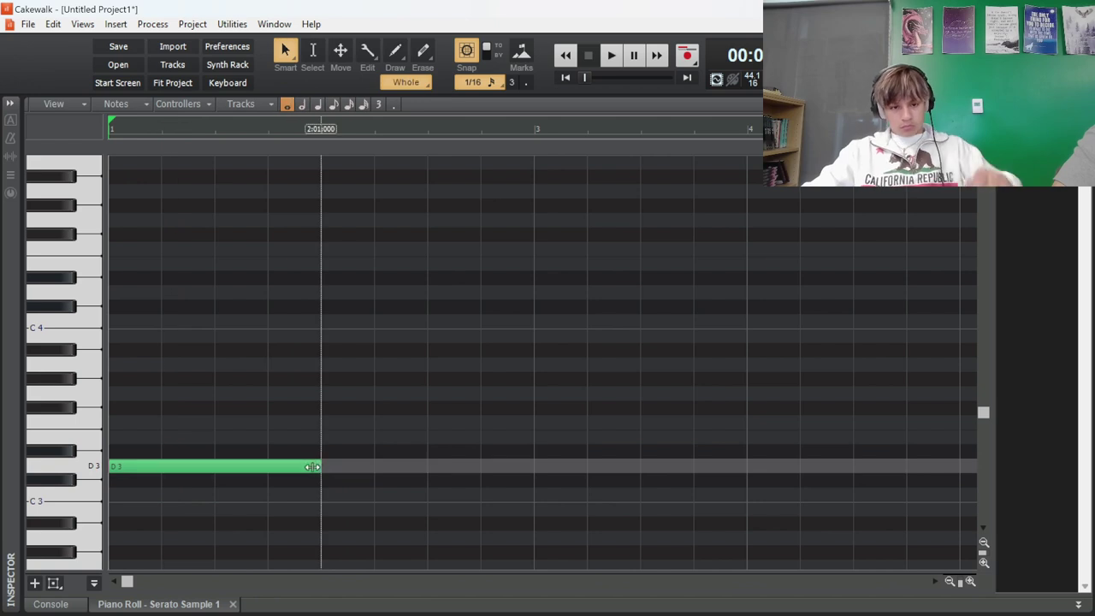
# - Add a whole note in measure 2 after the D3 note, raise it to E3, and play the two notes back
pyautogui.press('space')
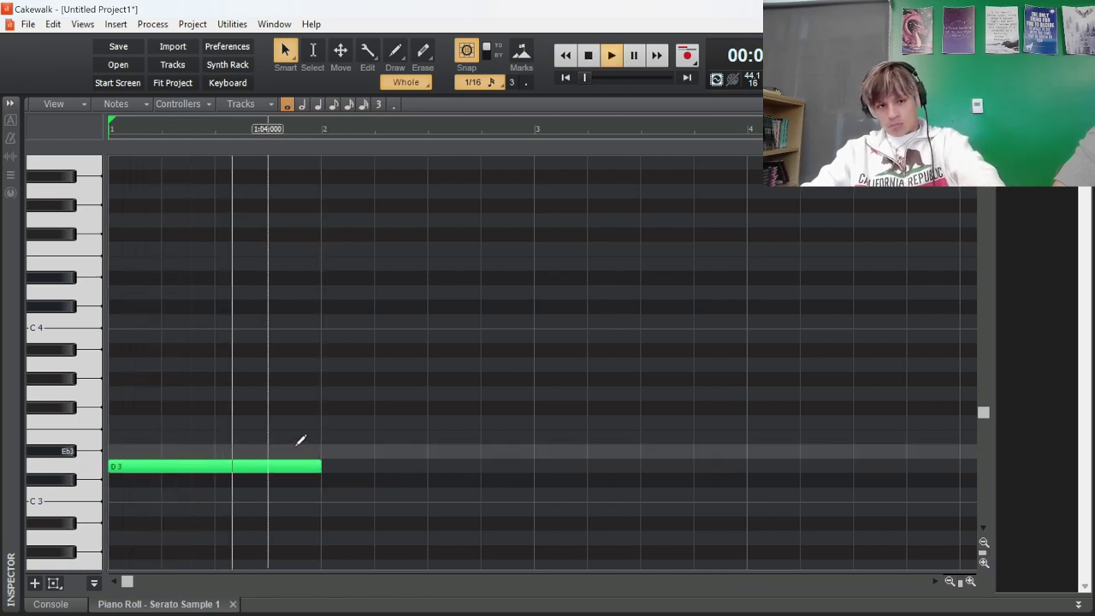
pyautogui.press('space')
pyautogui.click(332, 449)
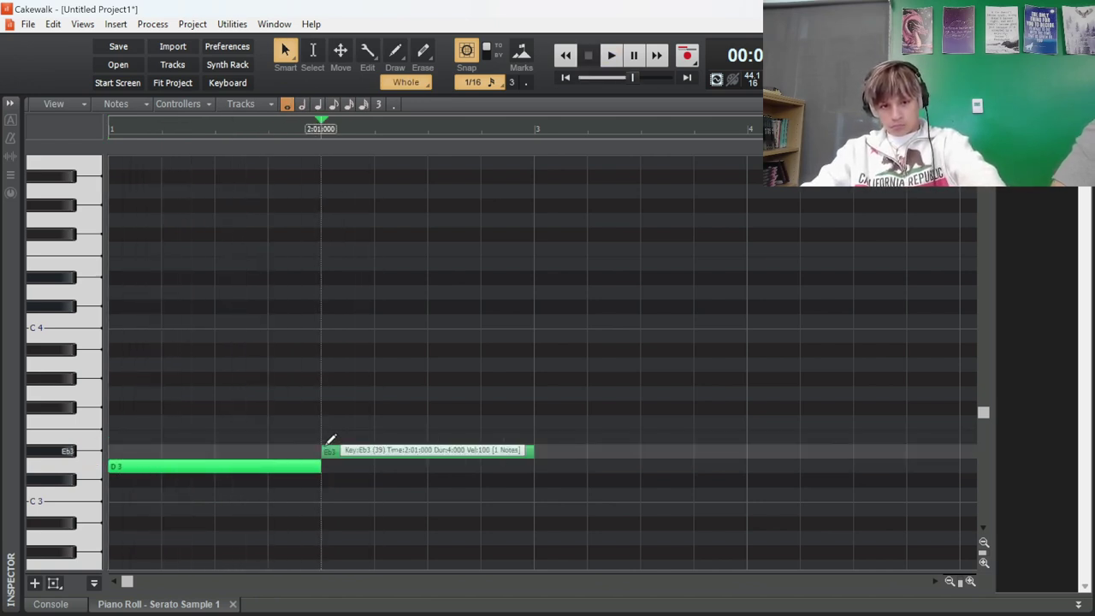
pyautogui.moveTo(371, 452); pyautogui.dragTo(379, 437)
pyautogui.press('space')
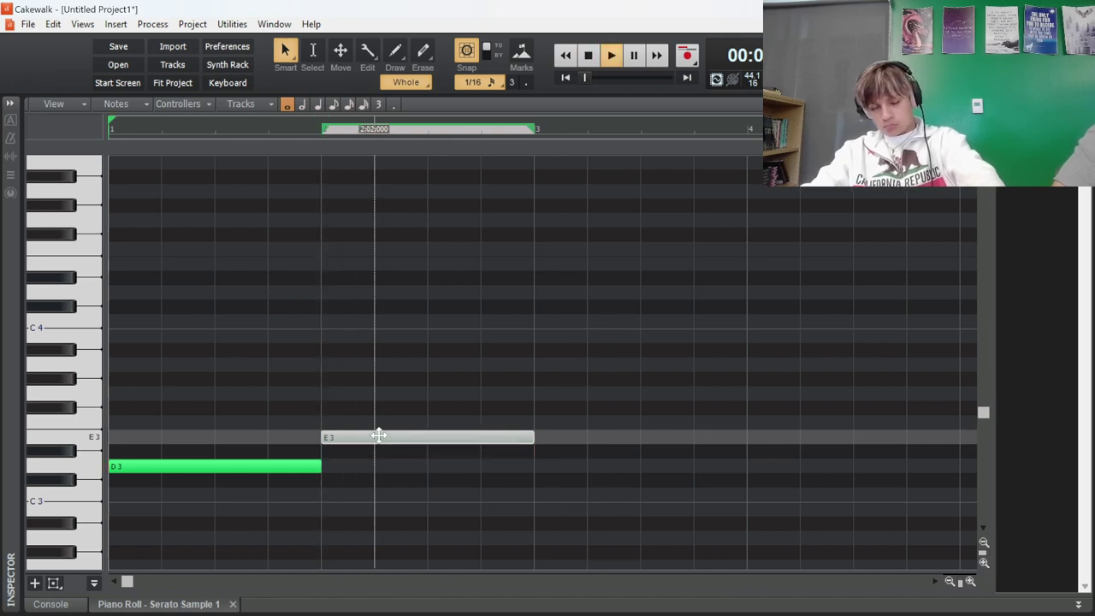
pyautogui.click(357, 410)
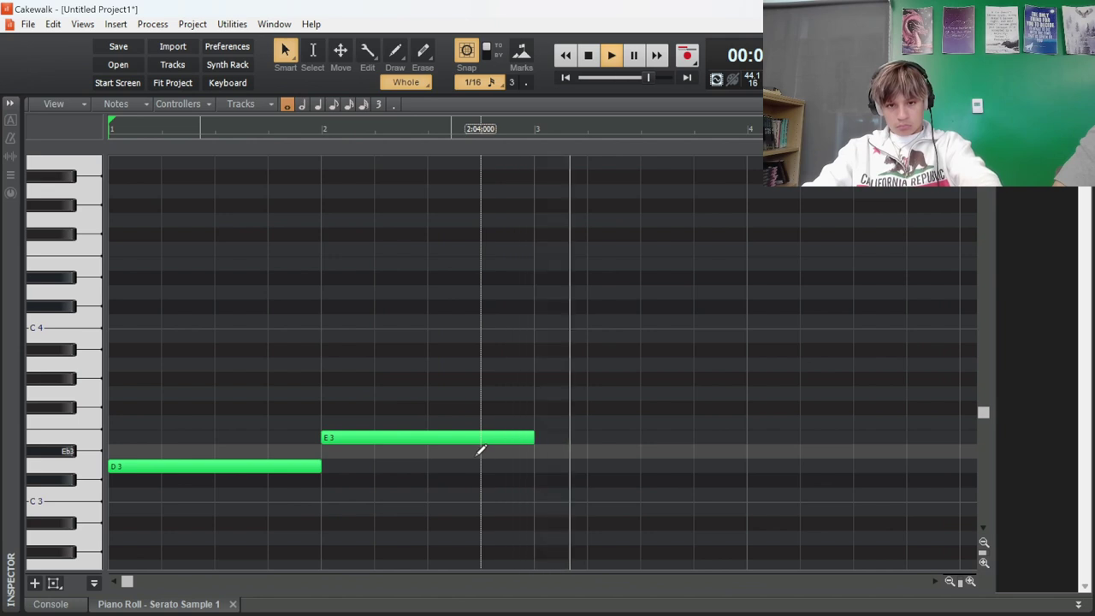
pyautogui.press('space')
# - Add whole notes at G3 in measure 3 and C4 in measure 4
pyautogui.moveTo(488, 476); pyautogui.dragTo(275, 382)
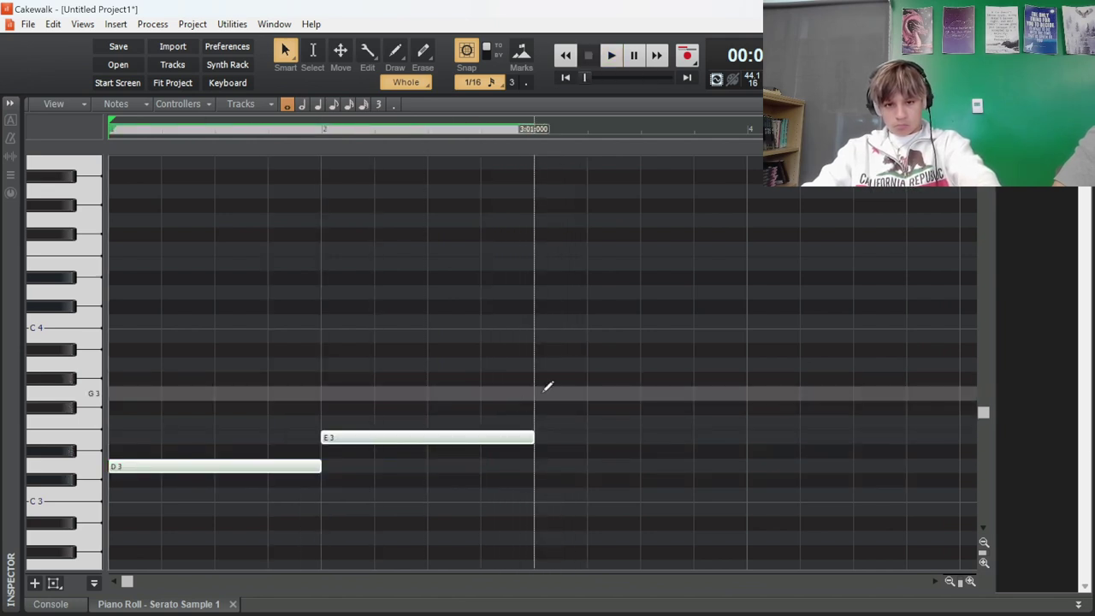
pyautogui.click(535, 392)
pyautogui.click(535, 393)
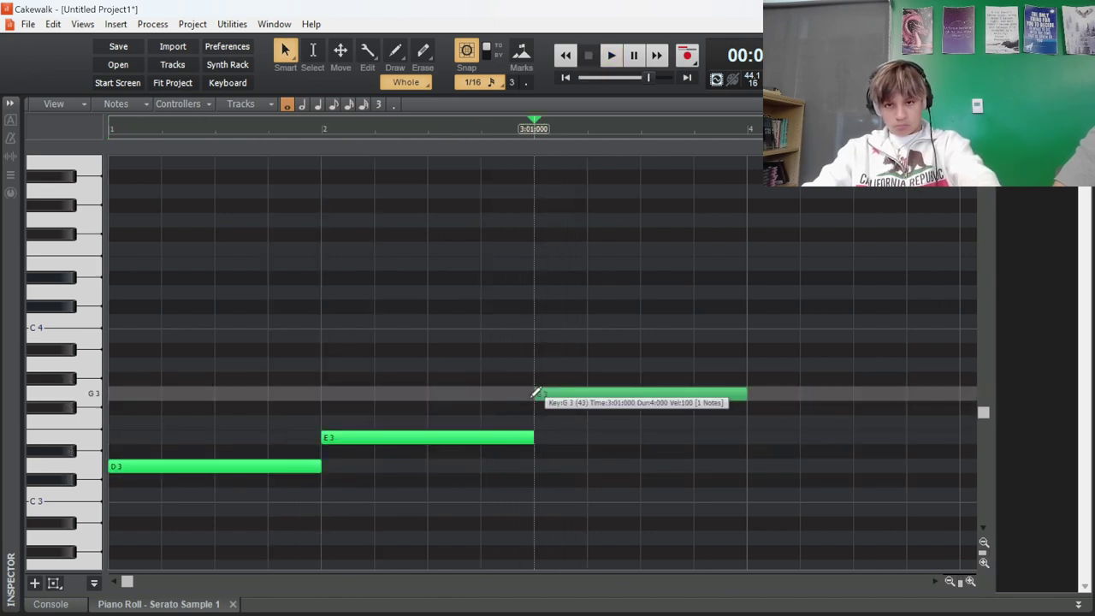
pyautogui.click(751, 321)
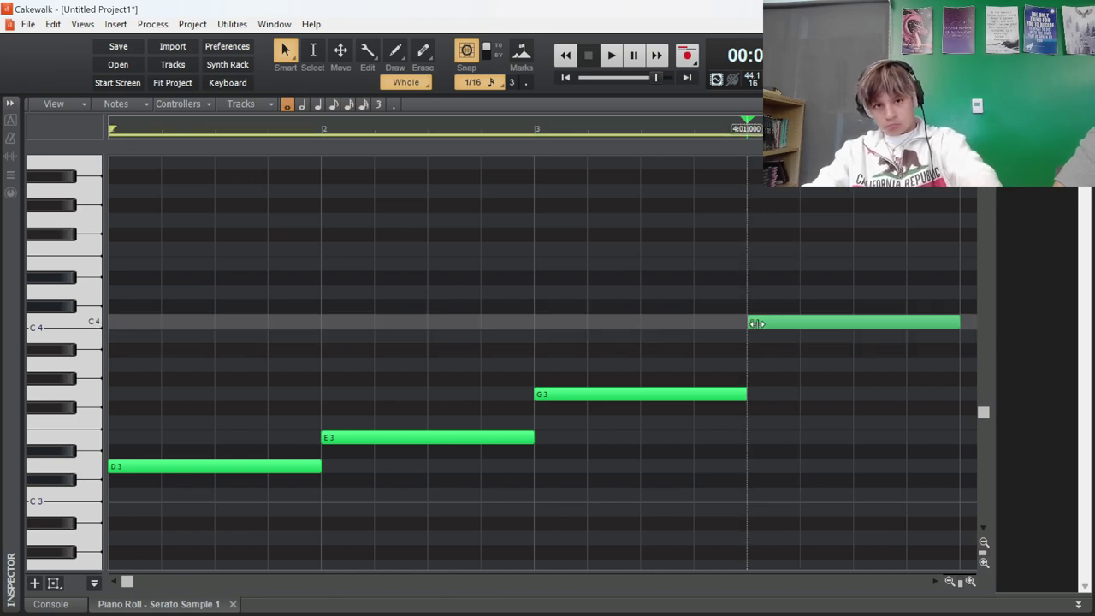
# - During playback, lower the measure 3 note to F#3 and raise the measure 1 note to Eb3
pyautogui.press('space')
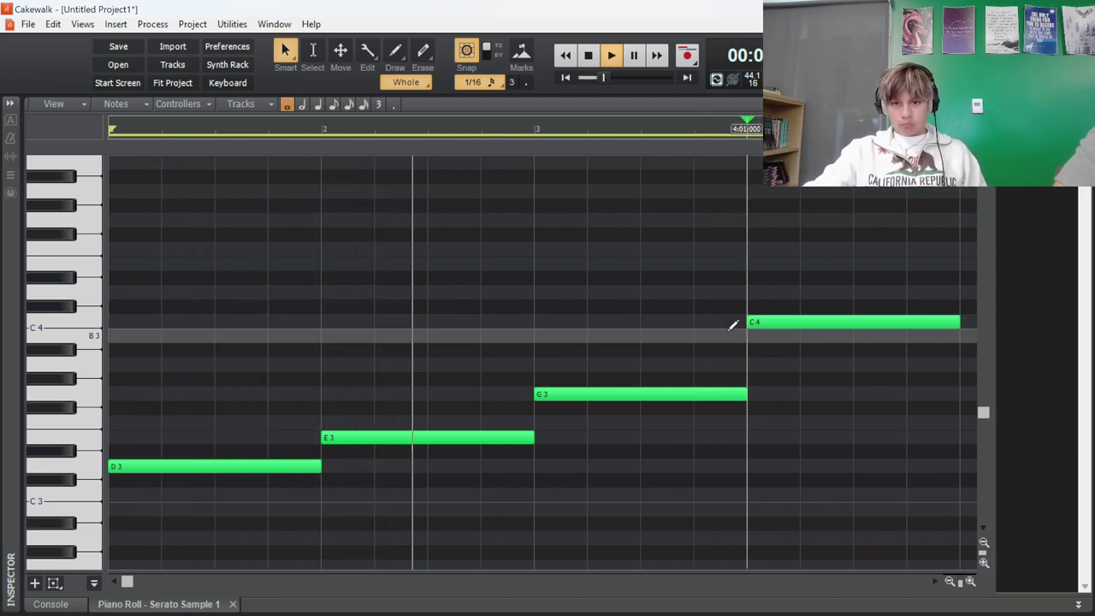
pyautogui.moveTo(622, 388); pyautogui.dragTo(622, 410)
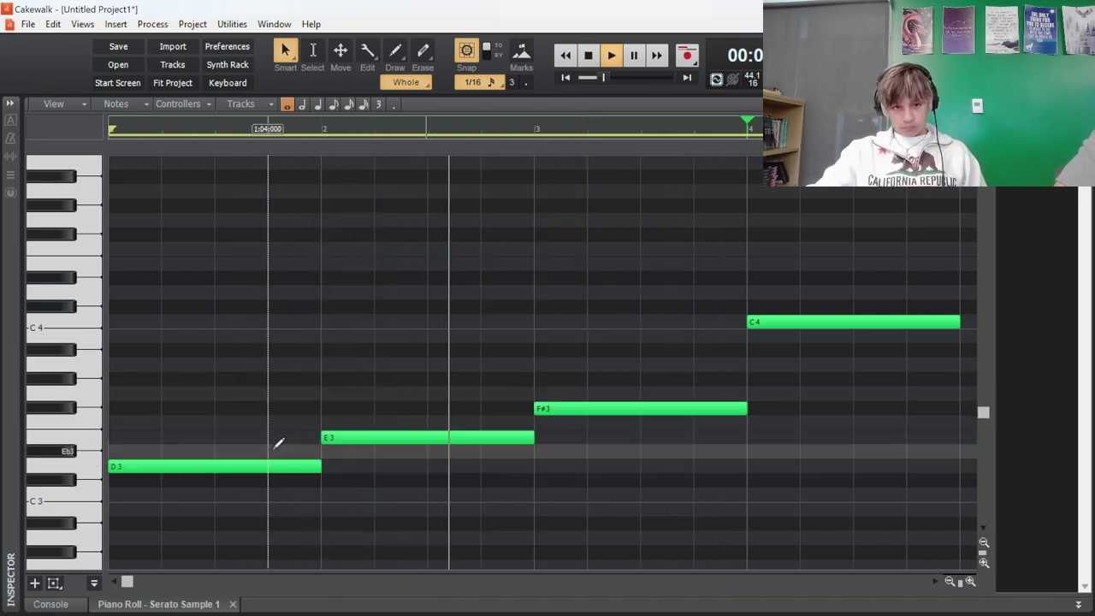
pyautogui.click(249, 464)
pyautogui.moveTo(249, 458); pyautogui.dragTo(249, 452)
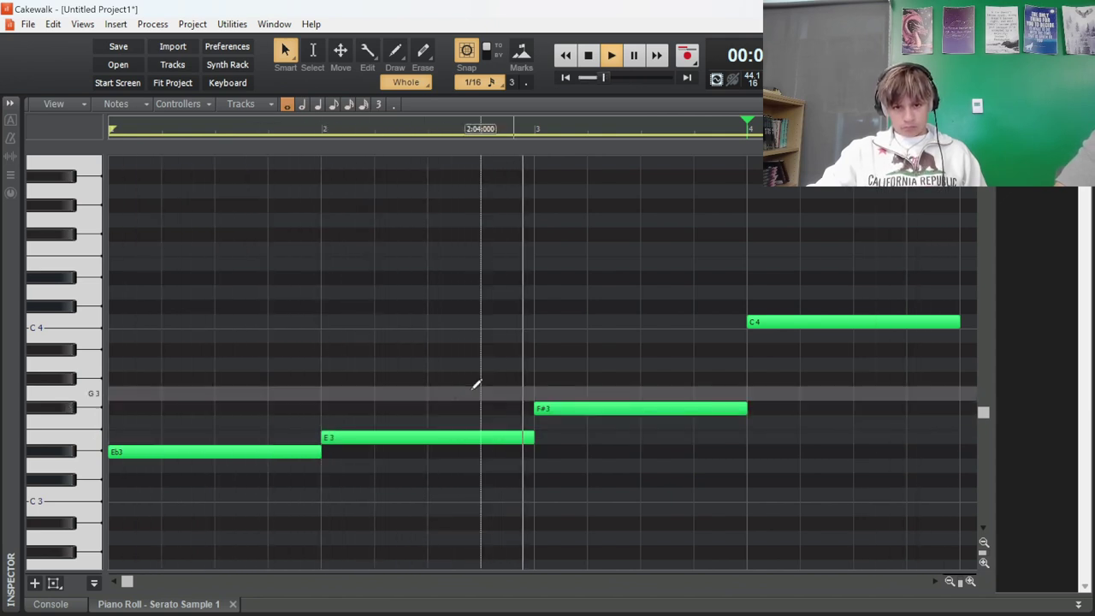
# - Try the measure 4 note at A3, G#3 and G3, and delete it
pyautogui.moveTo(816, 325); pyautogui.dragTo(809, 371)
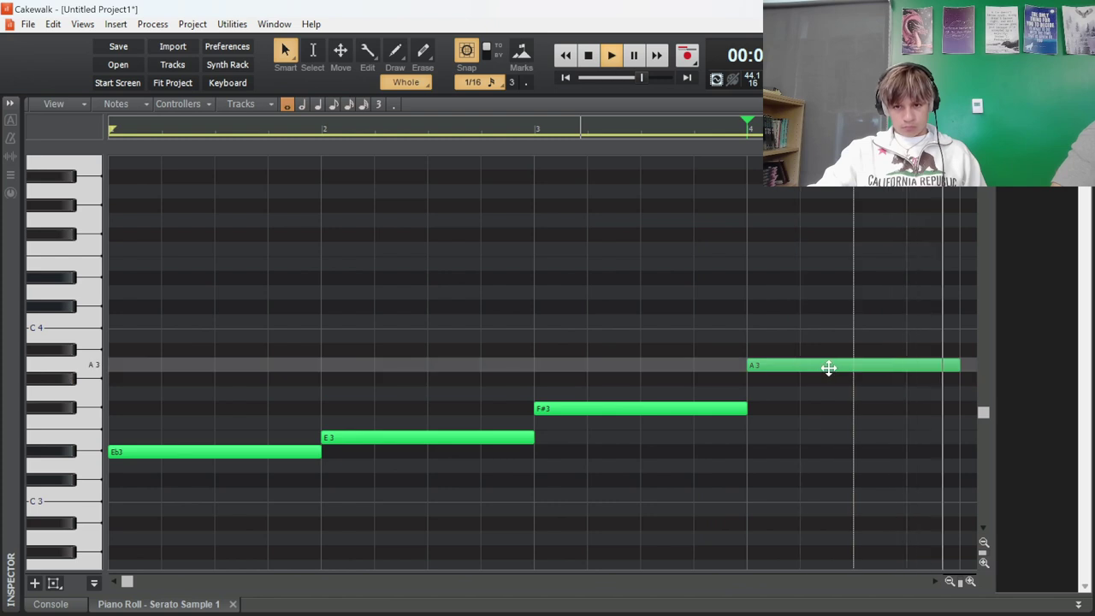
pyautogui.moveTo(828, 368); pyautogui.dragTo(827, 380)
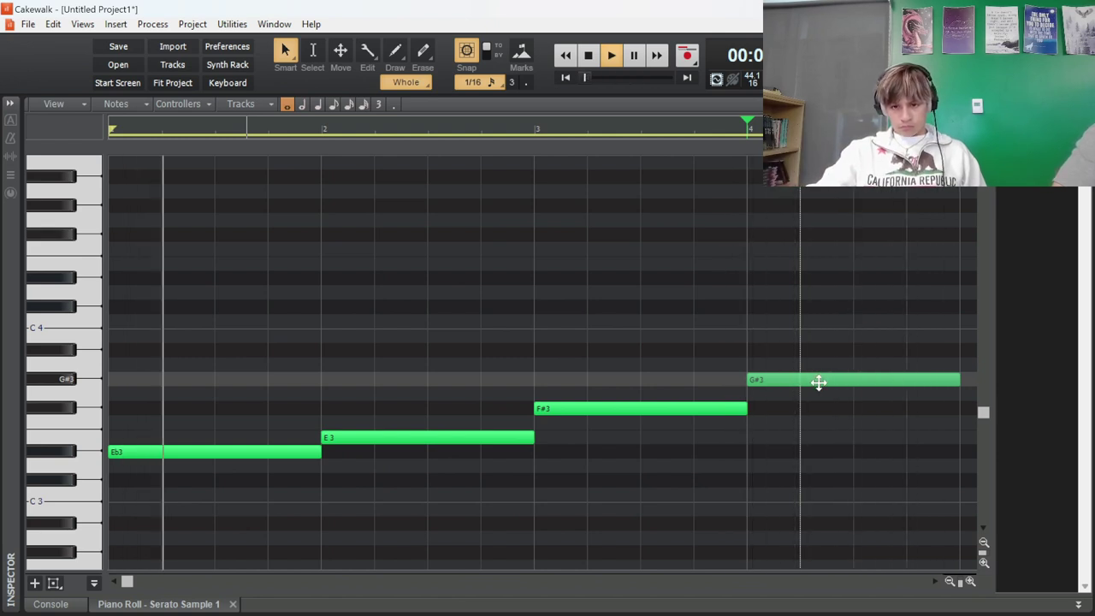
pyautogui.moveTo(819, 382); pyautogui.dragTo(818, 394)
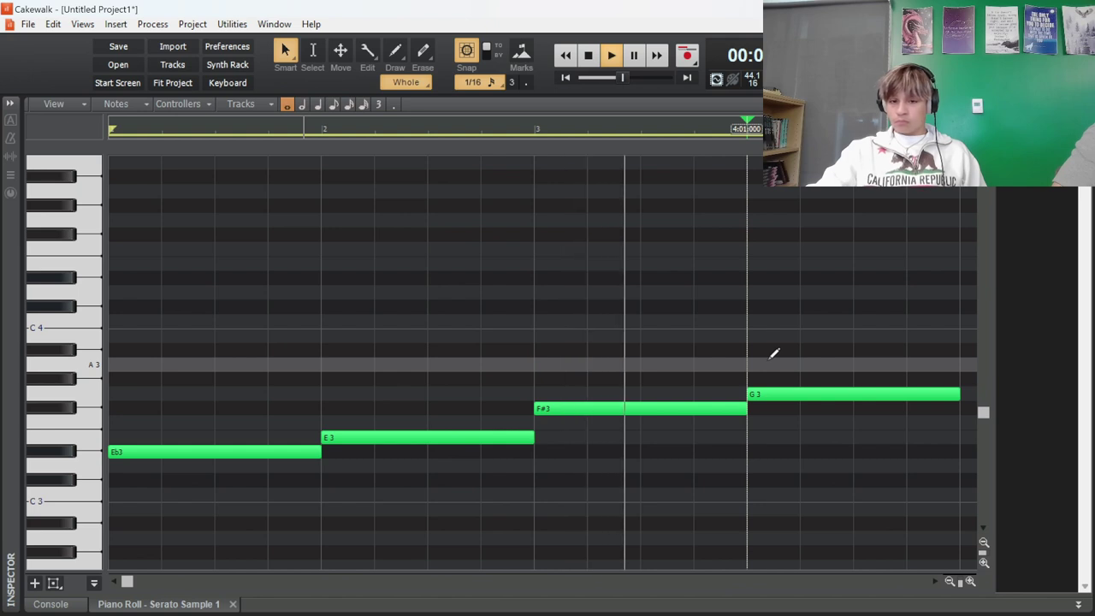
pyautogui.rightClick(817, 397)
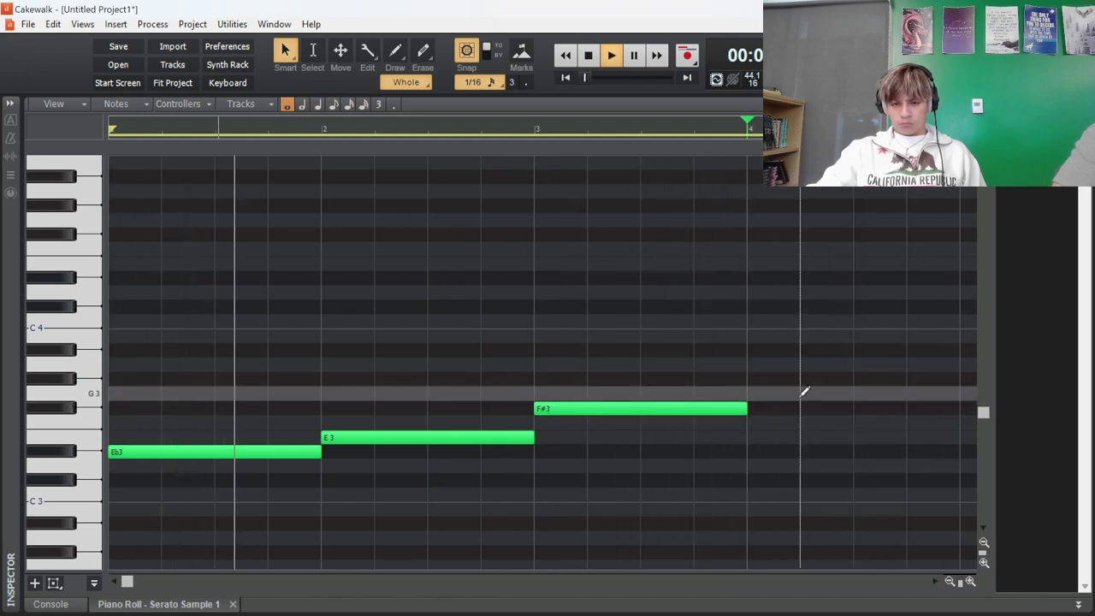
# - Keep the F#3 note within measure 3 and add a whole note at A3 in measure 4
pyautogui.moveTo(745, 408); pyautogui.dragTo(956, 408)
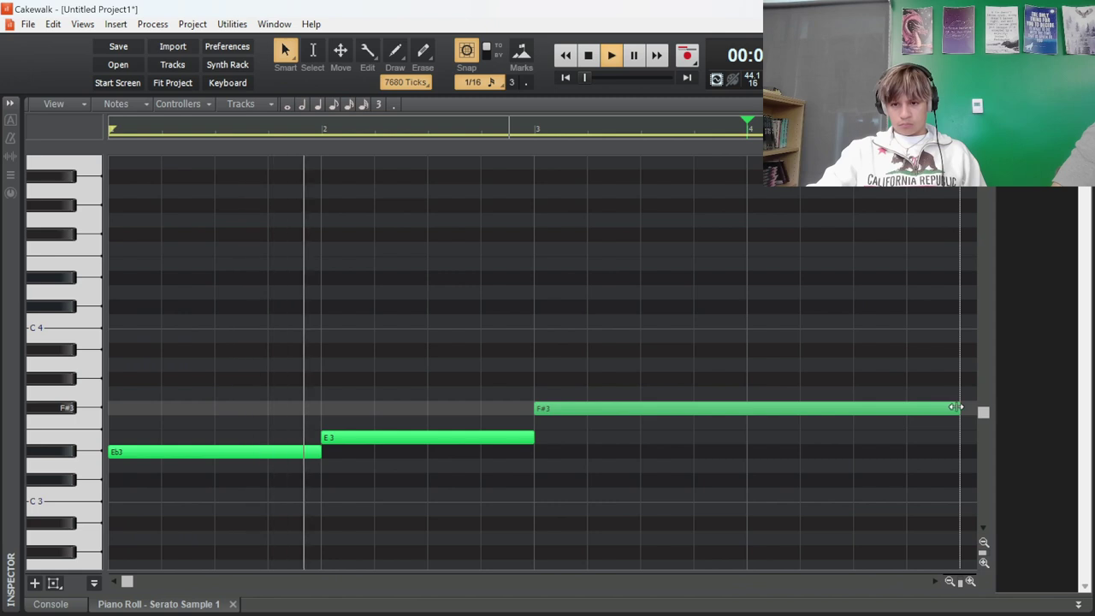
pyautogui.moveTo(955, 407); pyautogui.dragTo(748, 408)
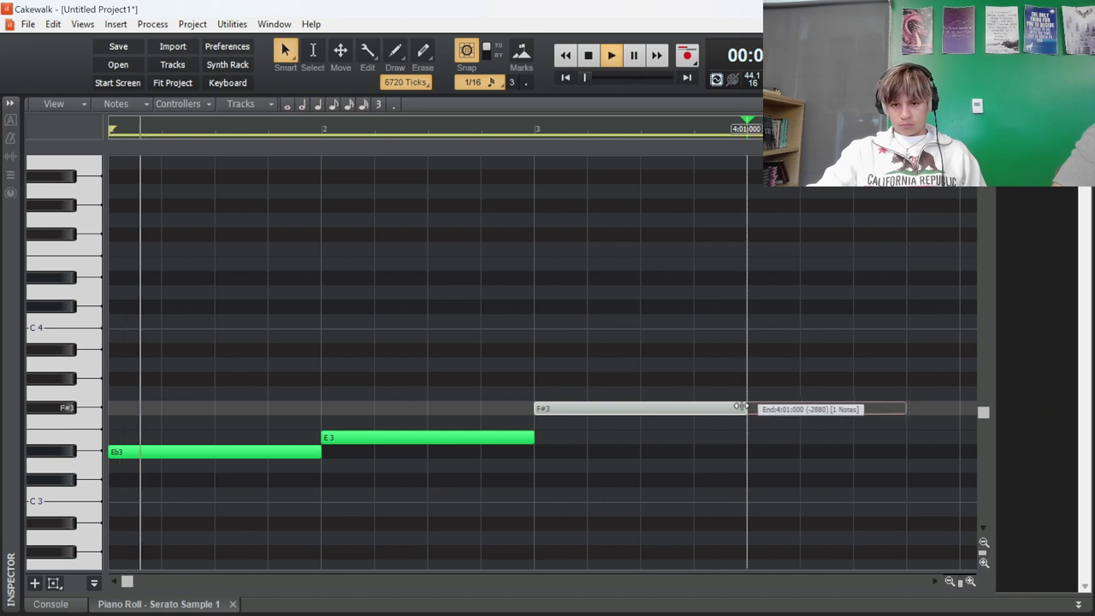
pyautogui.moveTo(749, 451)
pyautogui.mouseDown()
pyautogui.moveTo(785, 432)
pyautogui.moveTo(947, 450)
pyautogui.moveTo(967, 463)
pyautogui.mouseUp()
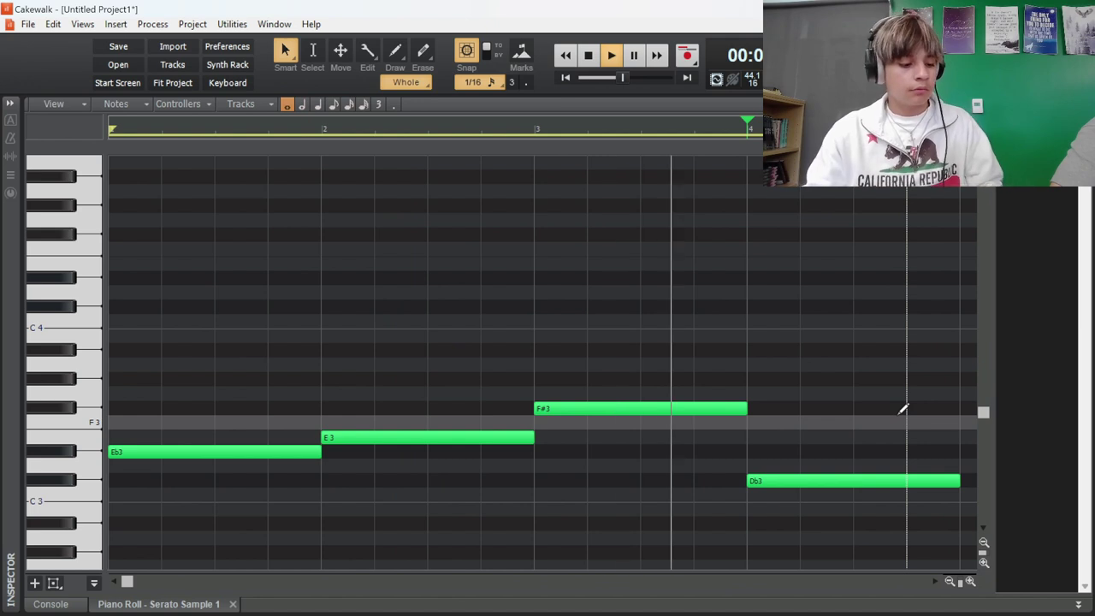
pyautogui.moveTo(818, 477)
pyautogui.mouseDown()
pyautogui.moveTo(823, 349)
pyautogui.moveTo(811, 366)
pyautogui.mouseUp()
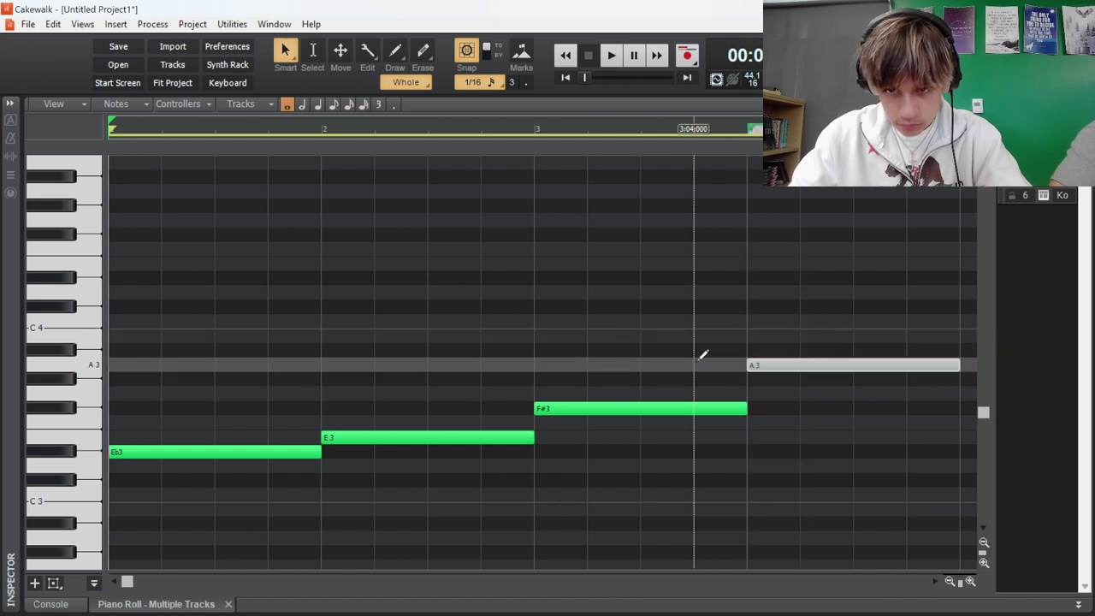
# - Loop playback from the start of measure 3 and raise the measure 4 note to D4
pyautogui.click(549, 353)
pyautogui.press('space')
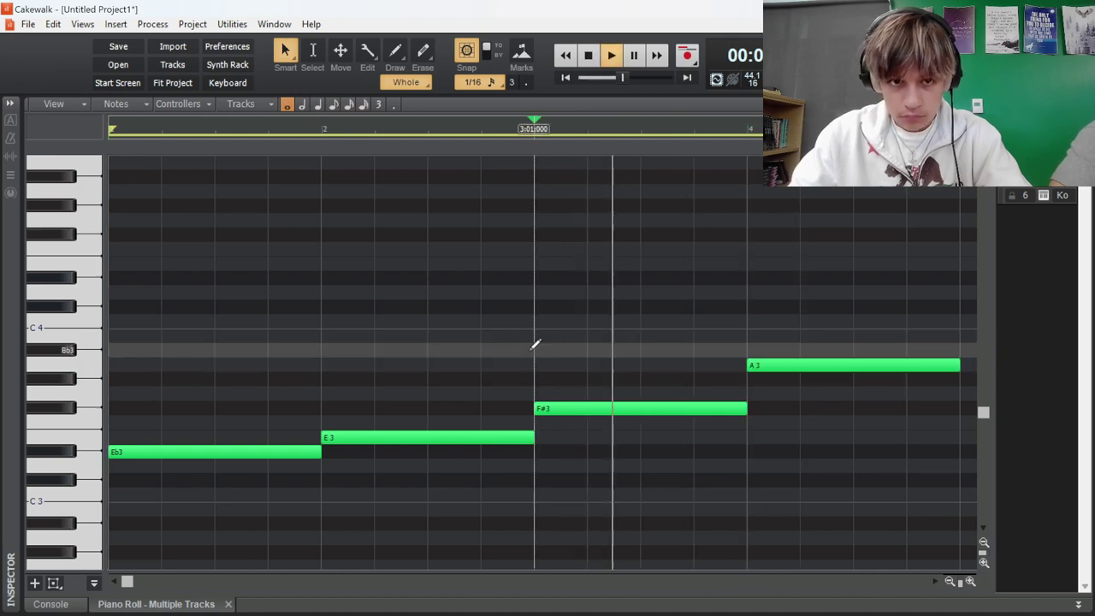
pyautogui.moveTo(111, 142); pyautogui.dragTo(518, 149)
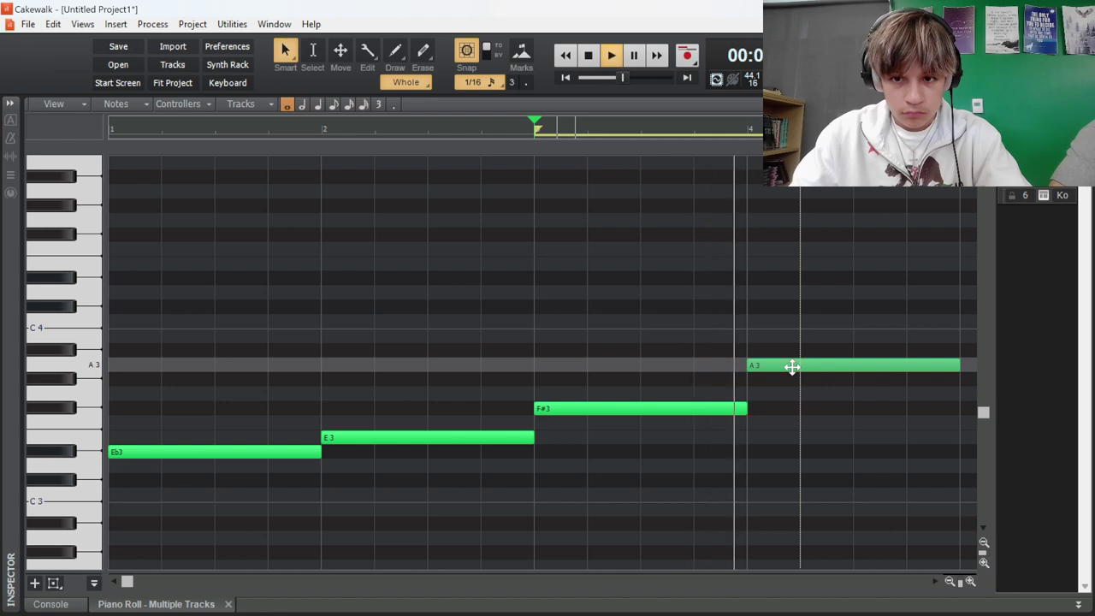
pyautogui.press('space')
pyautogui.moveTo(792, 366); pyautogui.dragTo(787, 291)
pyautogui.press('space')
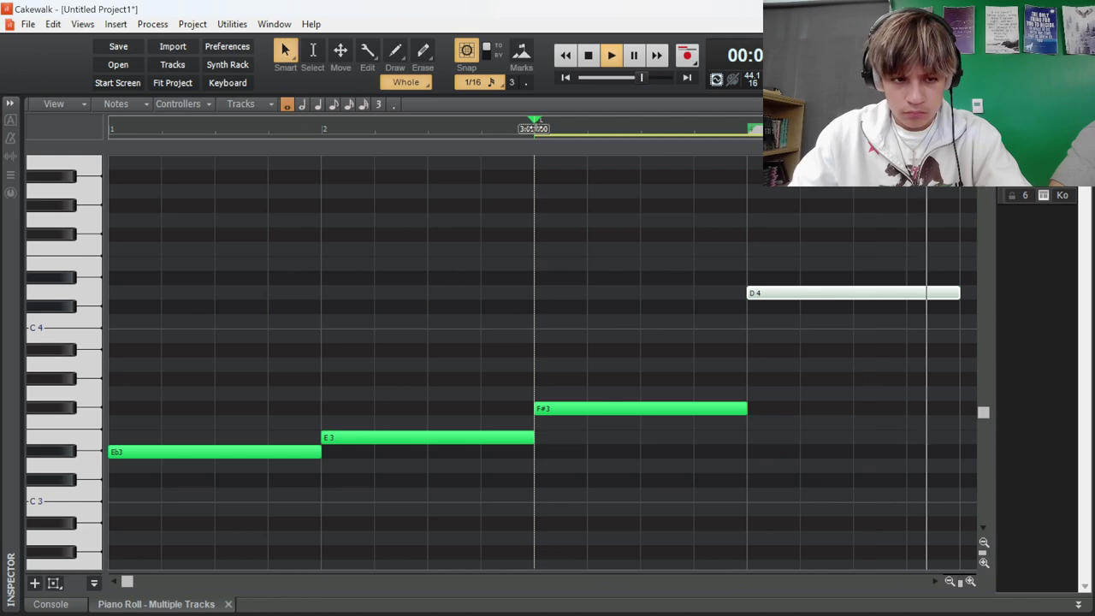
# - Return to the track view and extend the loop region back to the start of measure 1
pyautogui.press('d')
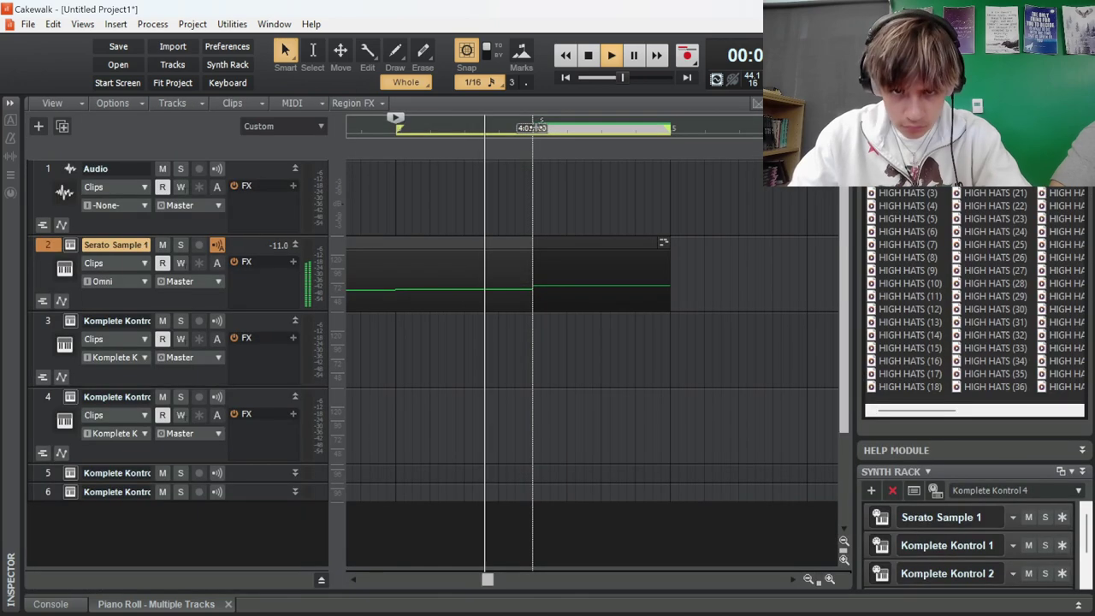
pyautogui.click(393, 286)
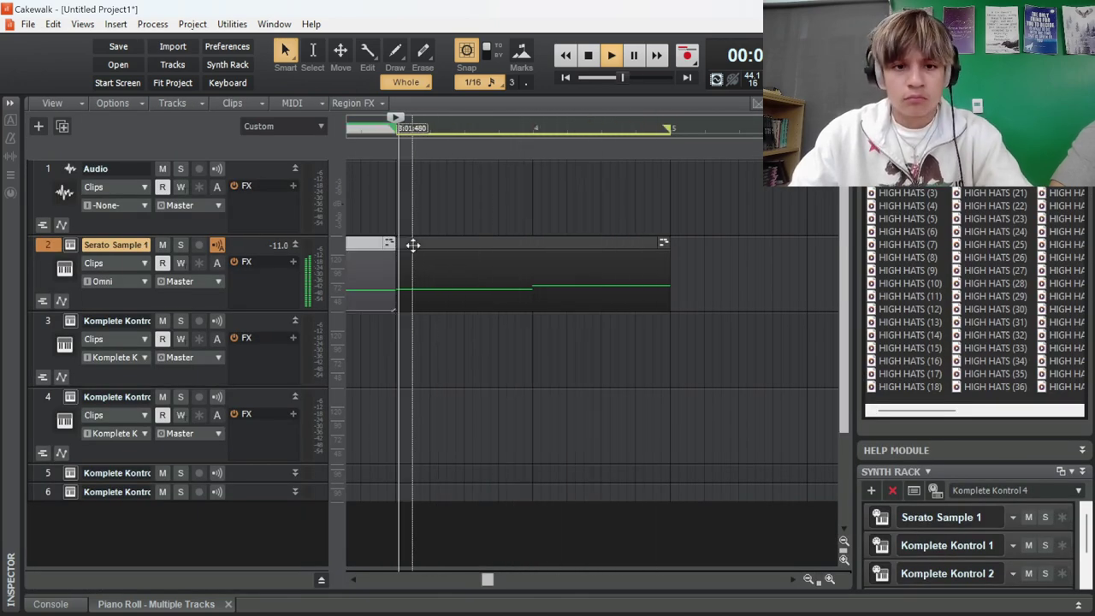
pyautogui.moveTo(399, 129); pyautogui.dragTo(88, 146)
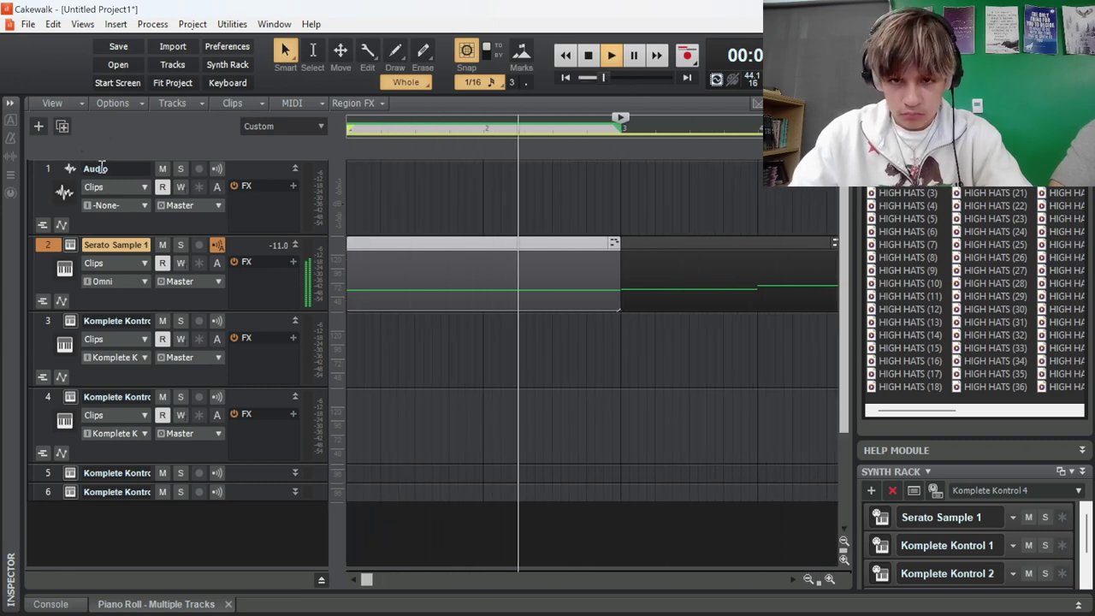
# - With 1/8 snap, fill measure 1 of track 3 with eighth-note C5 hits by splitting a quarter note and duplicating the pair
pyautogui.scroll(-2, 464, 278)
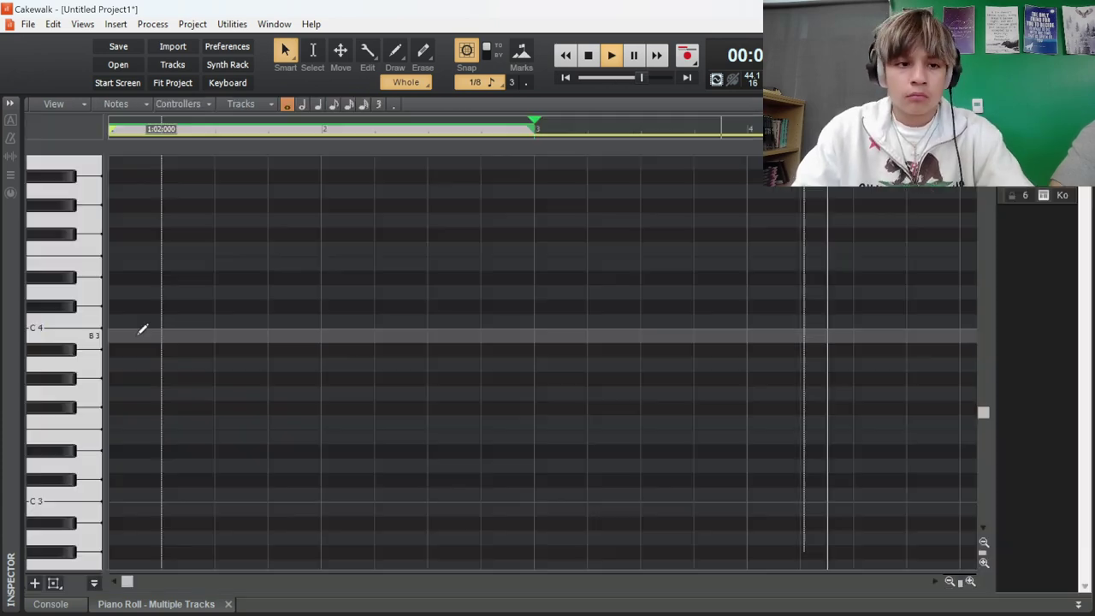
pyautogui.scroll(4, 141, 325)
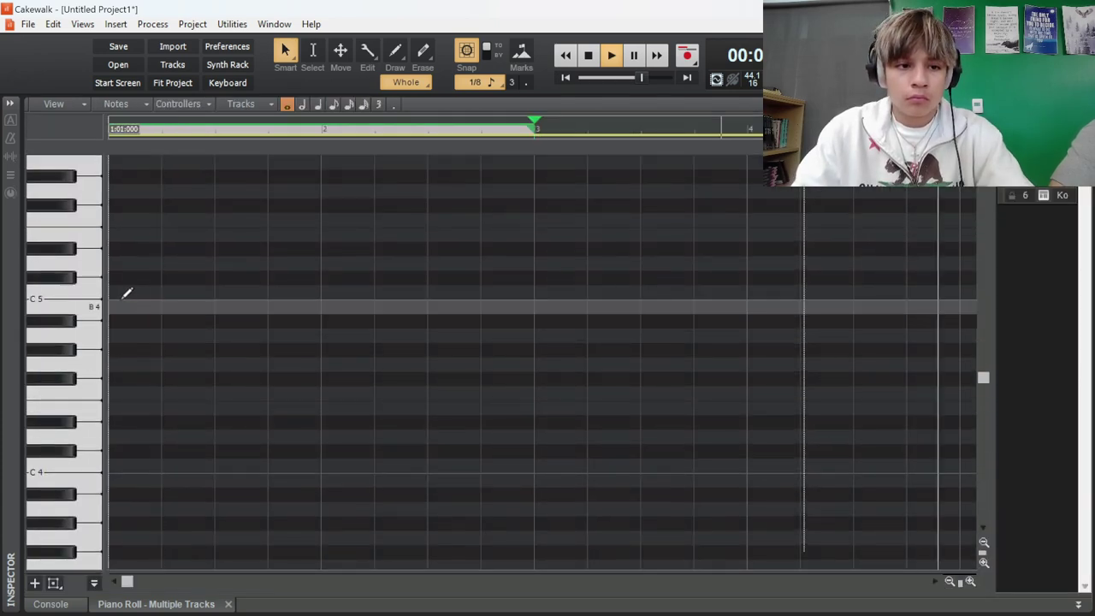
pyautogui.moveTo(120, 288)
pyautogui.mouseDown()
pyautogui.moveTo(171, 286)
pyautogui.moveTo(152, 297)
pyautogui.mouseUp()
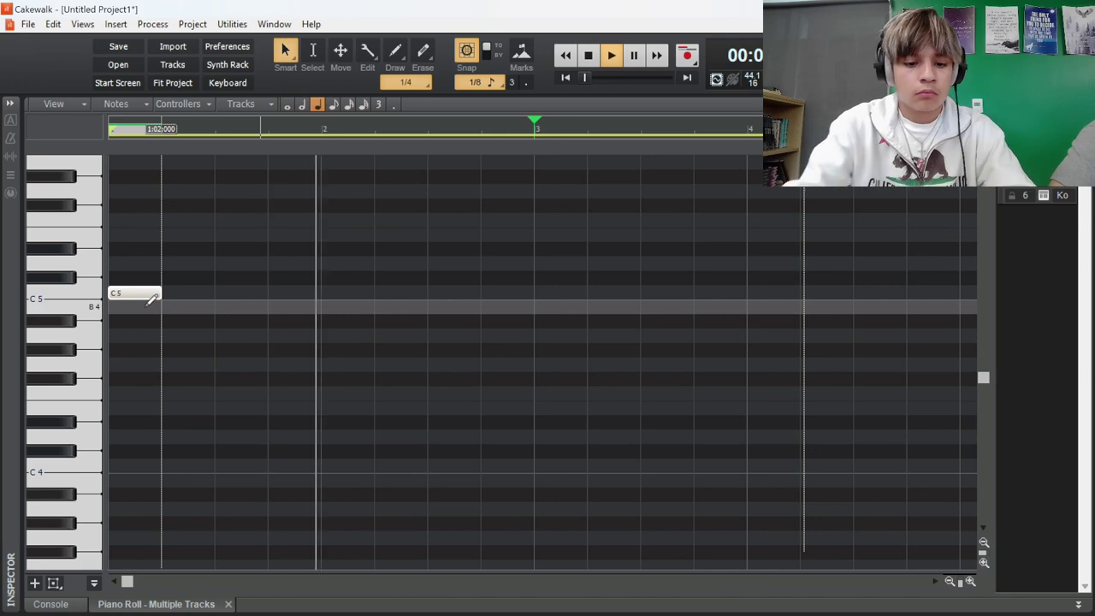
pyautogui.keyDown('alt'); pyautogui.click(147, 297); pyautogui.keyUp('alt')
pyautogui.moveTo(311, 361)
pyautogui.mouseDown()
pyautogui.moveTo(162, 263)
pyautogui.moveTo(116, 250)
pyautogui.mouseUp()
pyautogui.hotkey('ctrl', 'd')
pyautogui.hotkey('ctrl', 'd')
pyautogui.hotkey('ctrl', 'd')
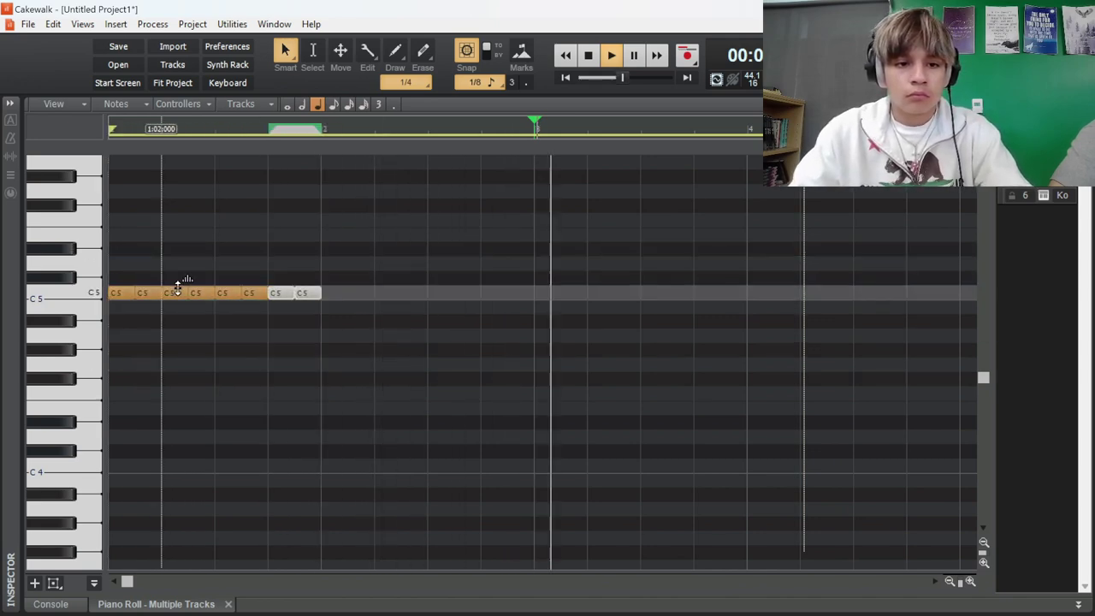
# - Duplicate the measure 1 hits through measure 4 and return to the track view
pyautogui.moveTo(394, 308); pyautogui.dragTo(8, 228)
pyautogui.hotkey('ctrl', 'd')
pyautogui.press('d')
pyautogui.hotkey('ctrl', 'd')
pyautogui.hotkey('ctrl', 'd')
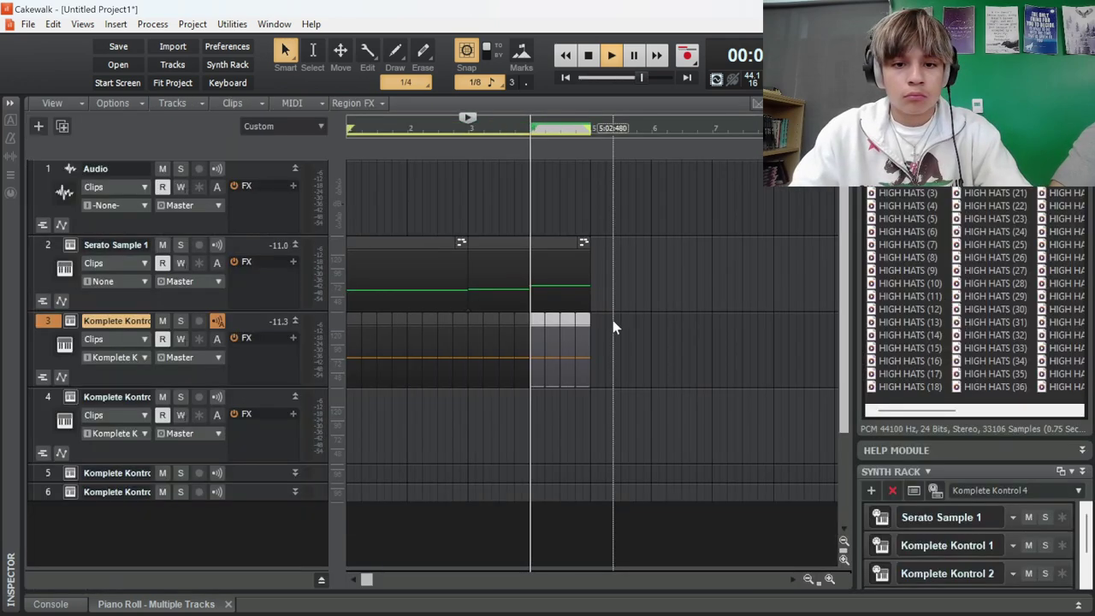
# - In the piano roll of the next Komplete Kontrol track, add quarter-note C5 hits on beat 3 of measures 1 to 4
pyautogui.hotkey('alt', '3')
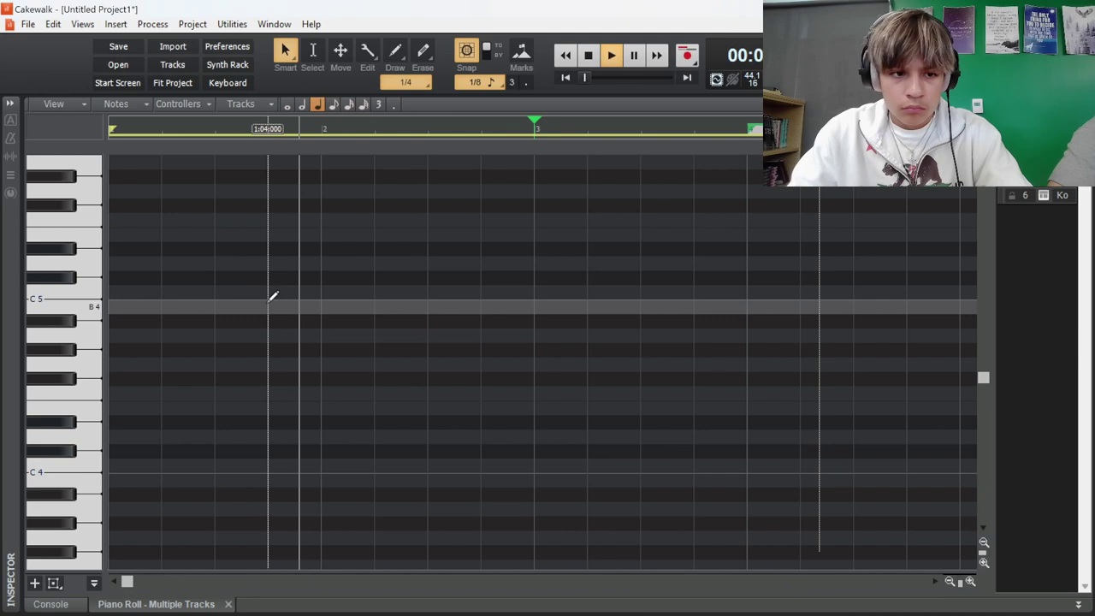
pyautogui.click(227, 293)
pyautogui.click(442, 293)
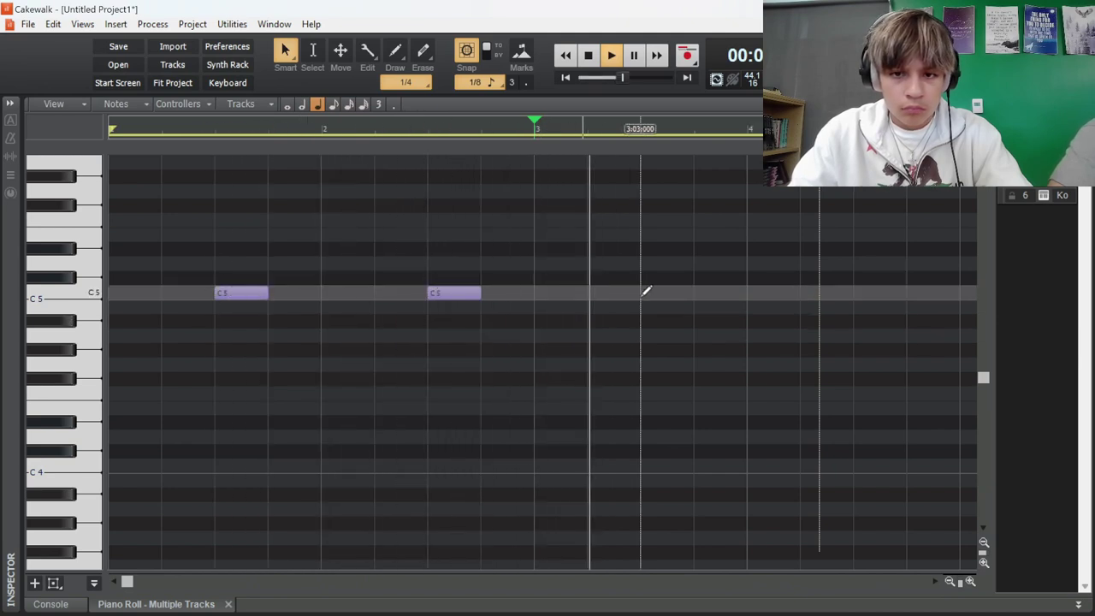
pyautogui.click(659, 291)
pyautogui.click(859, 292)
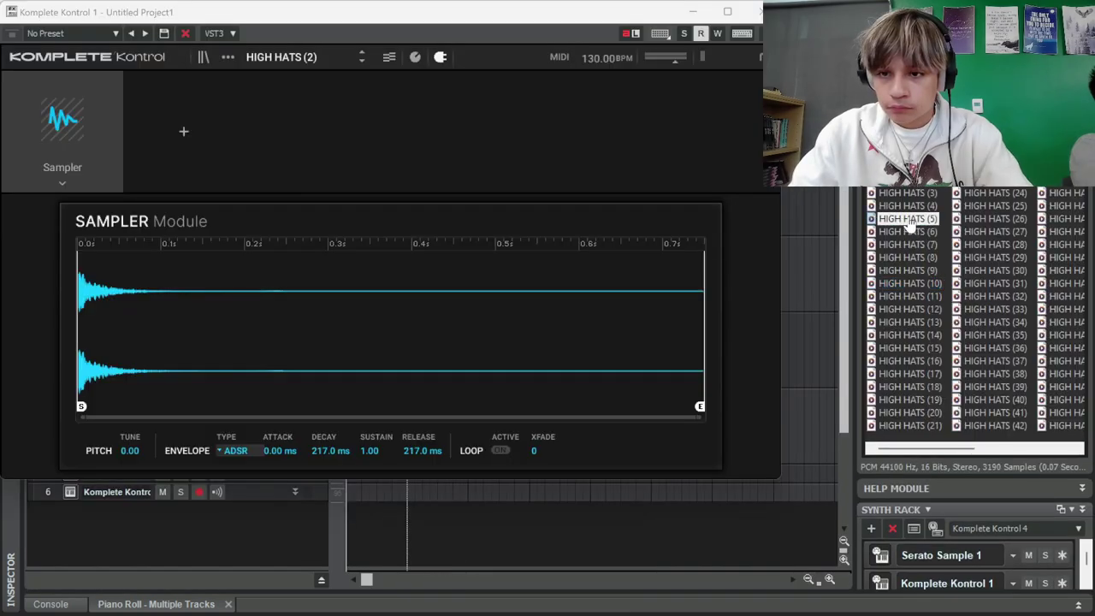
# - Load the HIGH HATS (5) sample into the Komplete Kontrol 1 sampler
pyautogui.moveTo(909, 223); pyautogui.dragTo(396, 339)
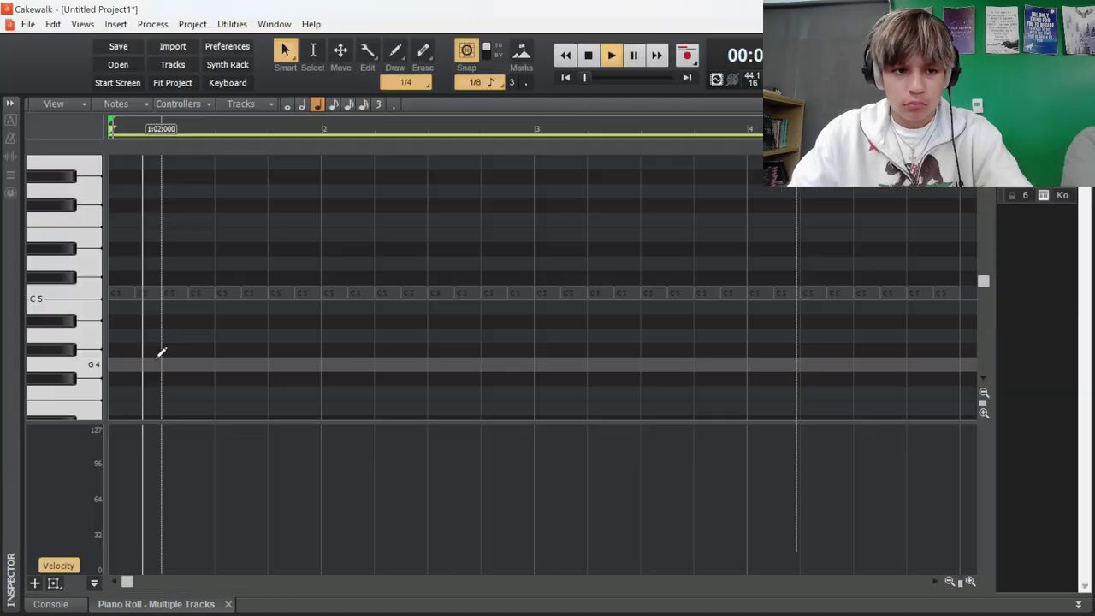
# - On the kick's Komplete Kontrol track, add quarter-note C5 hits on 1:01, 2:02 and 3:01, plus two in measure 4
pyautogui.click(140, 292)
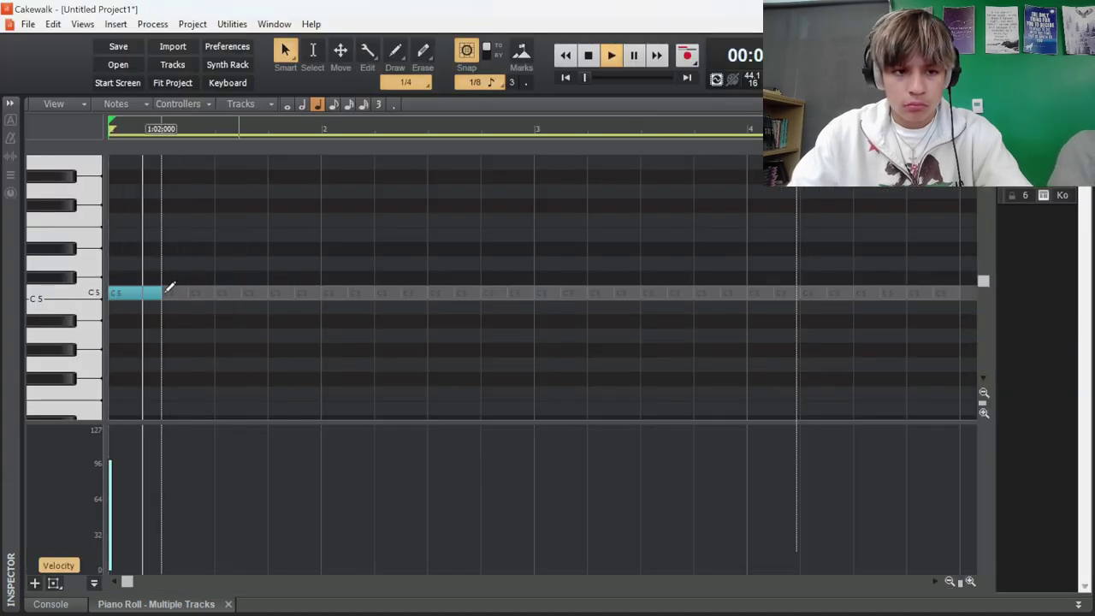
pyautogui.click(386, 292)
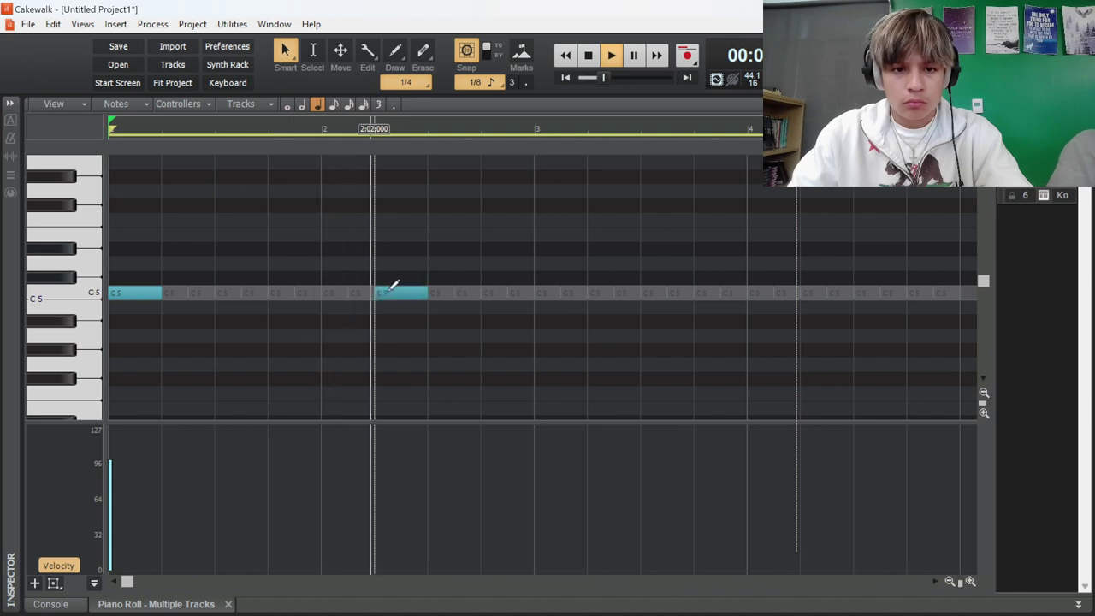
pyautogui.click(539, 292)
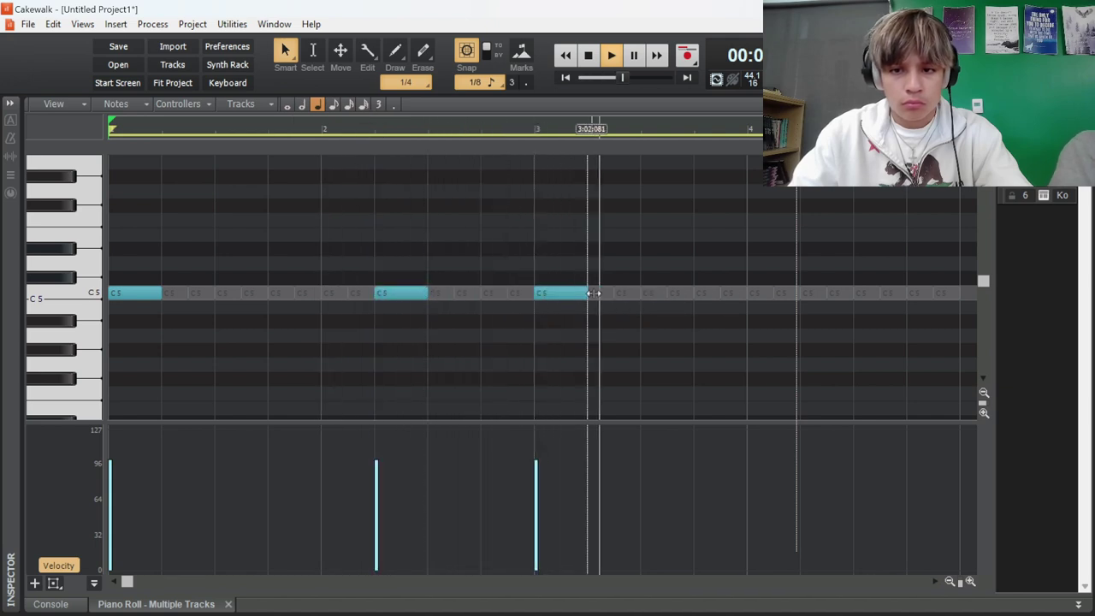
pyautogui.moveTo(806, 293); pyautogui.dragTo(934, 294)
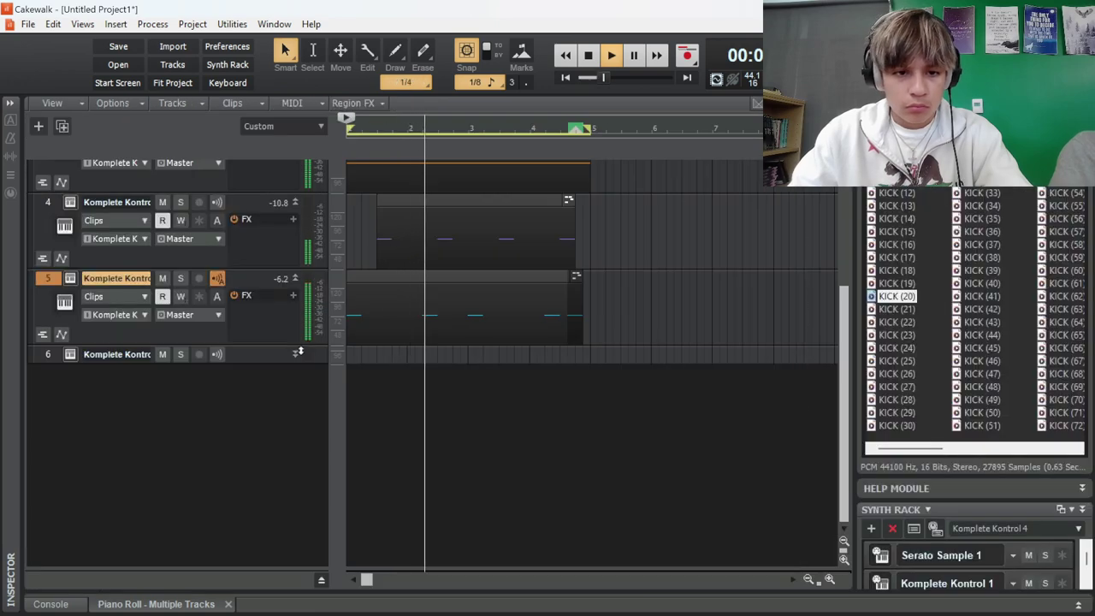
# - In the piano roll of the next Komplete Kontrol track, add an eighth-note C5 hit on the offbeat after beat 3 of measure 4
pyautogui.click(293, 360)
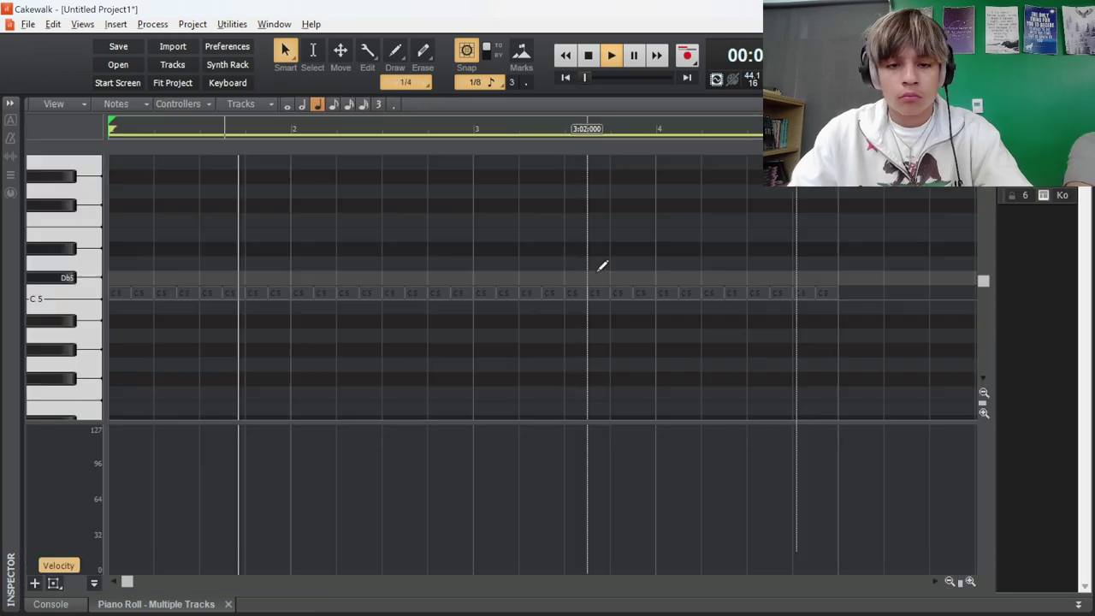
pyautogui.scroll(-1, 599, 269)
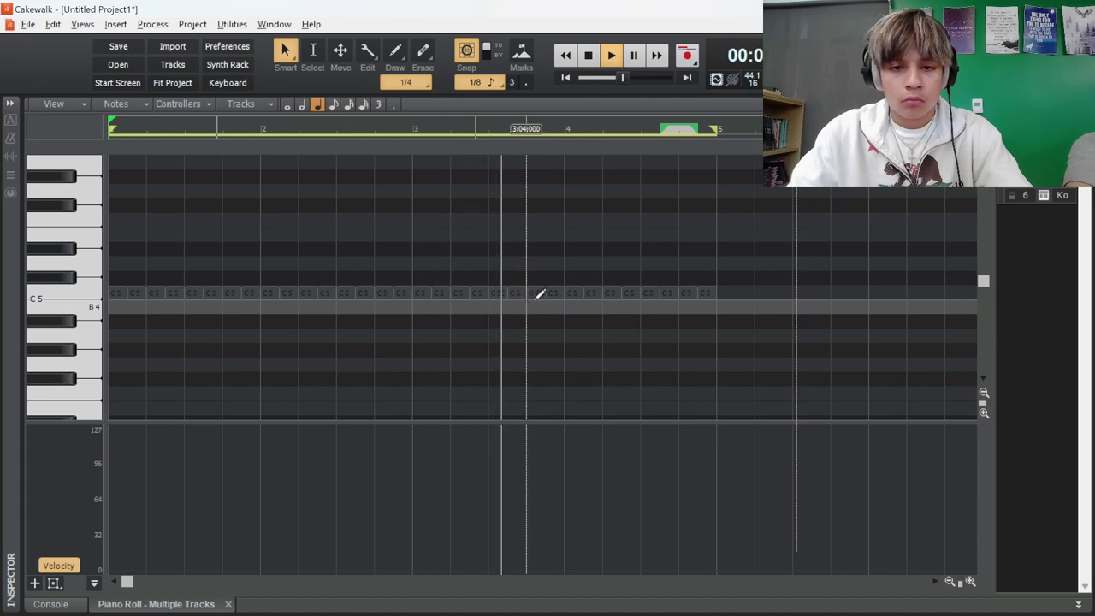
pyautogui.moveTo(675, 288); pyautogui.dragTo(683, 291)
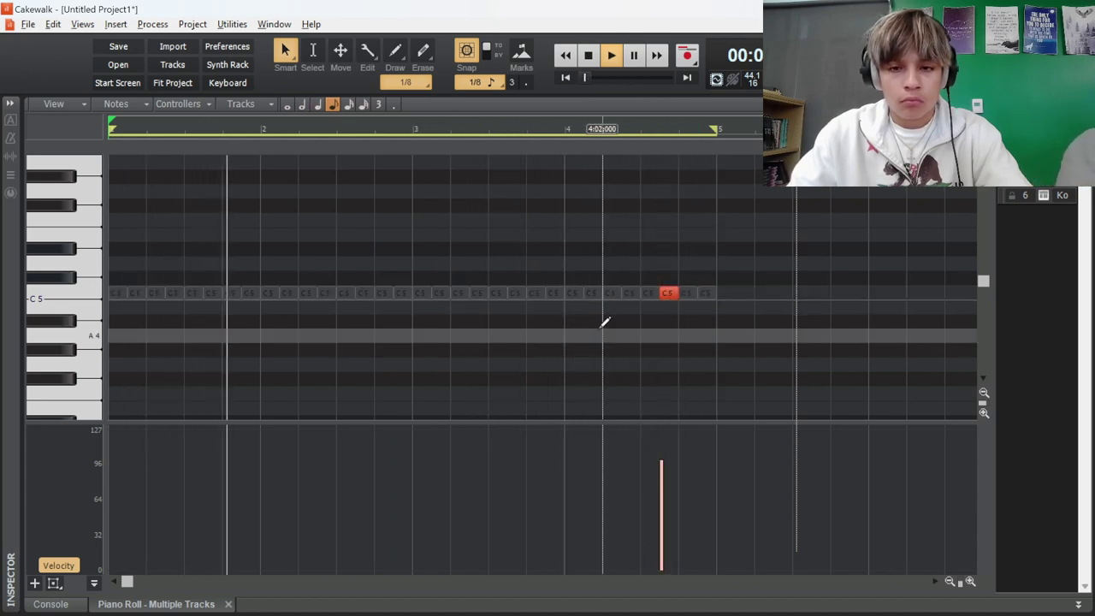
# - Select the clips of all tracks in measures 1 to 4 and duplicate them into measures 5 to 8
pyautogui.moveTo(603, 548); pyautogui.dragTo(289, 119)
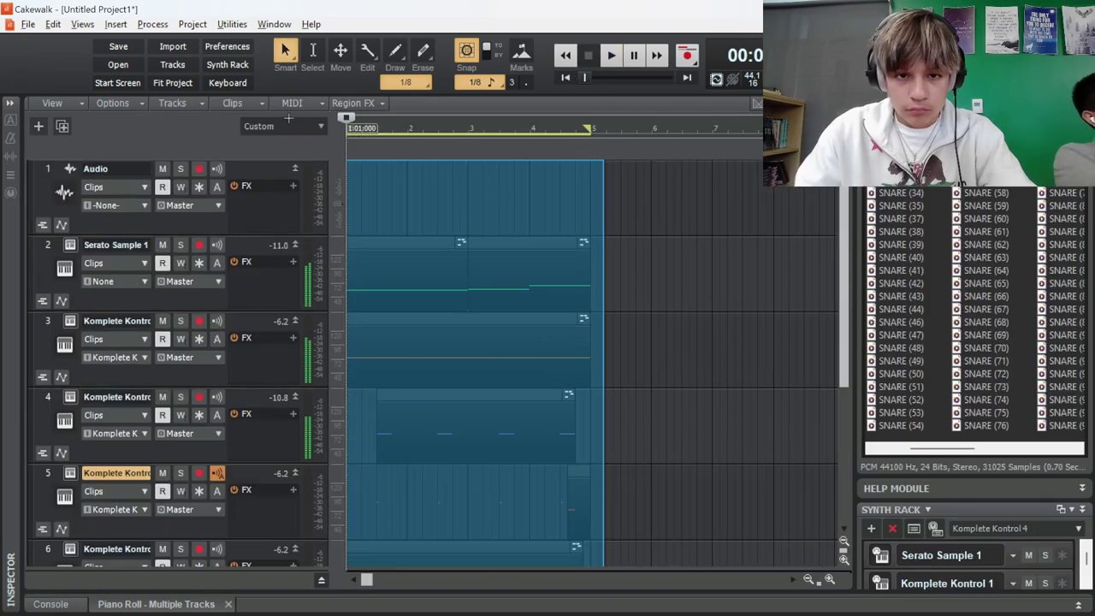
pyautogui.hotkey('ctrl', 'd')
pyautogui.scroll(-3, 620, 266)
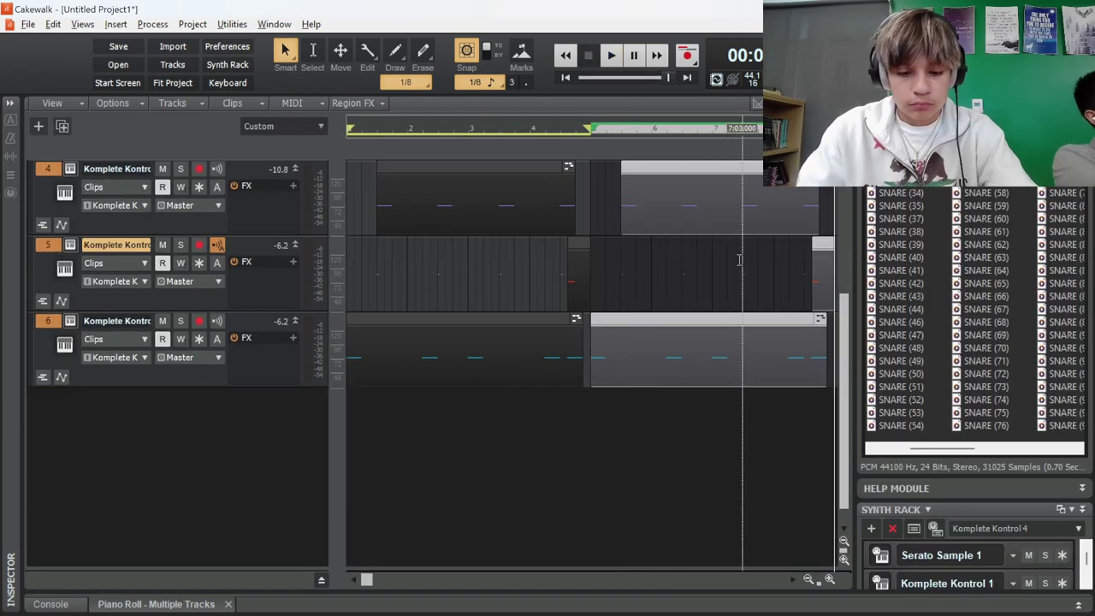
# - Add an extra eighth-note C5 hit at the end of measure 8 on track 5 and return to the track view
pyautogui.hotkey('ctrl', 'a')
pyautogui.doubleClick(776, 267)
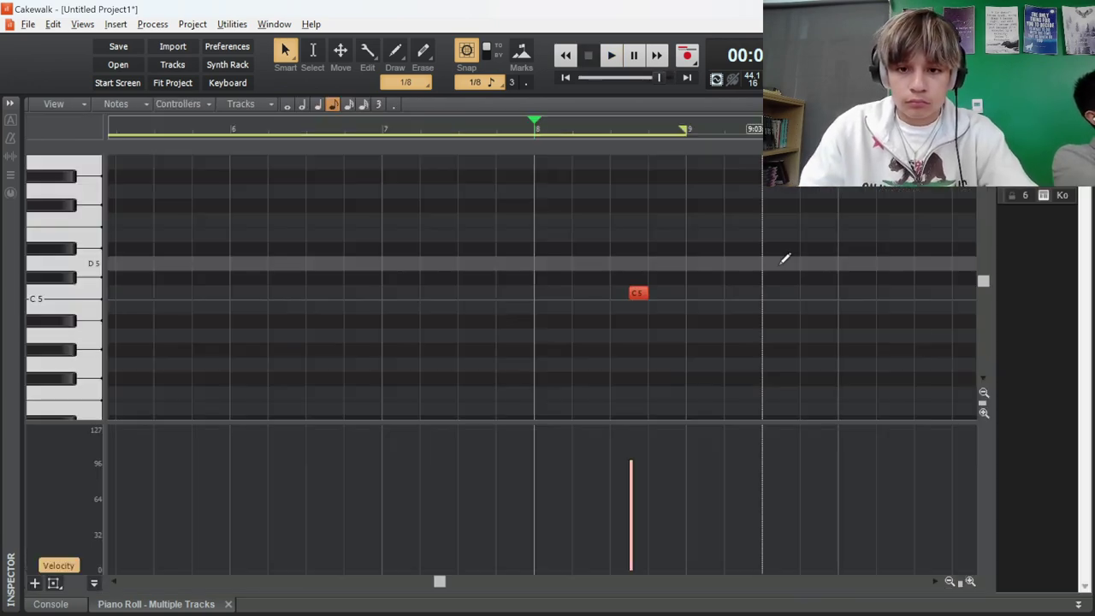
pyautogui.click(681, 294)
pyautogui.press('d')
pyautogui.press('w')
pyautogui.scroll(3, 690, 291)
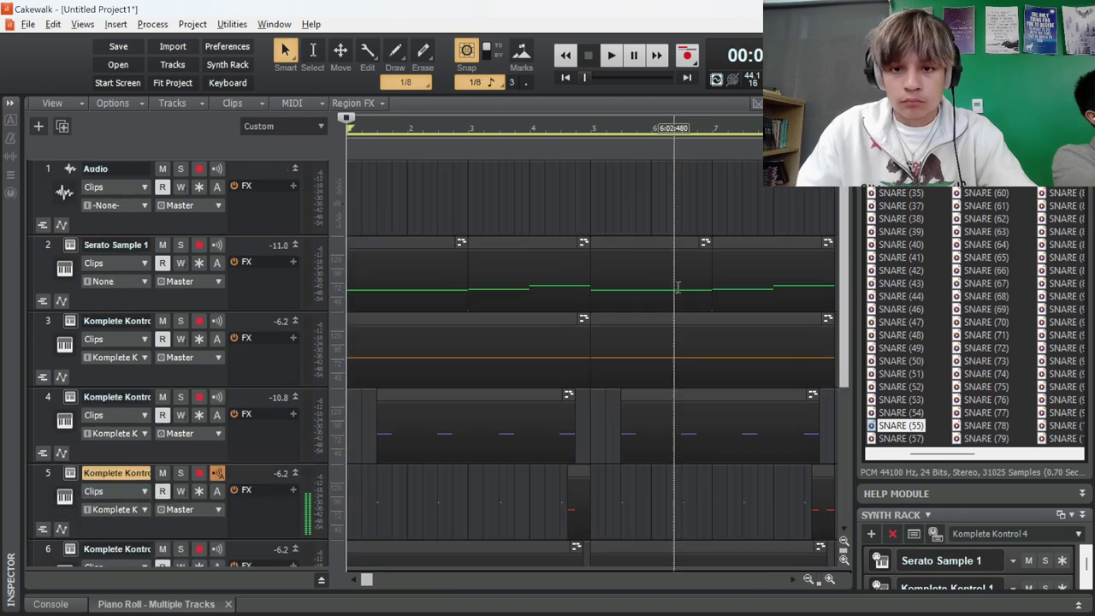
# - Rearrange the Serato Sample 1 clips so the pattern from measures 3 to 4 fills measures 5 to 6 and 7 to 8
pyautogui.click(600, 247)
pyautogui.rightClick(622, 250)
pyautogui.click(595, 206)
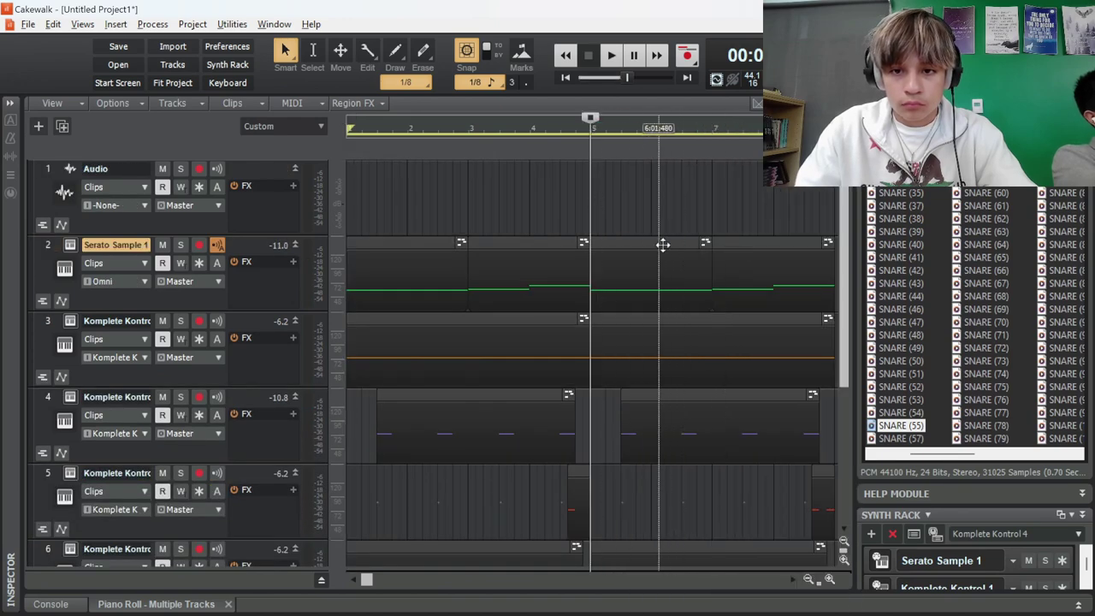
pyautogui.hscroll(3, 658, 246)
pyautogui.moveTo(595, 248); pyautogui.dragTo(610, 248)
pyautogui.moveTo(472, 251); pyautogui.dragTo(751, 256)
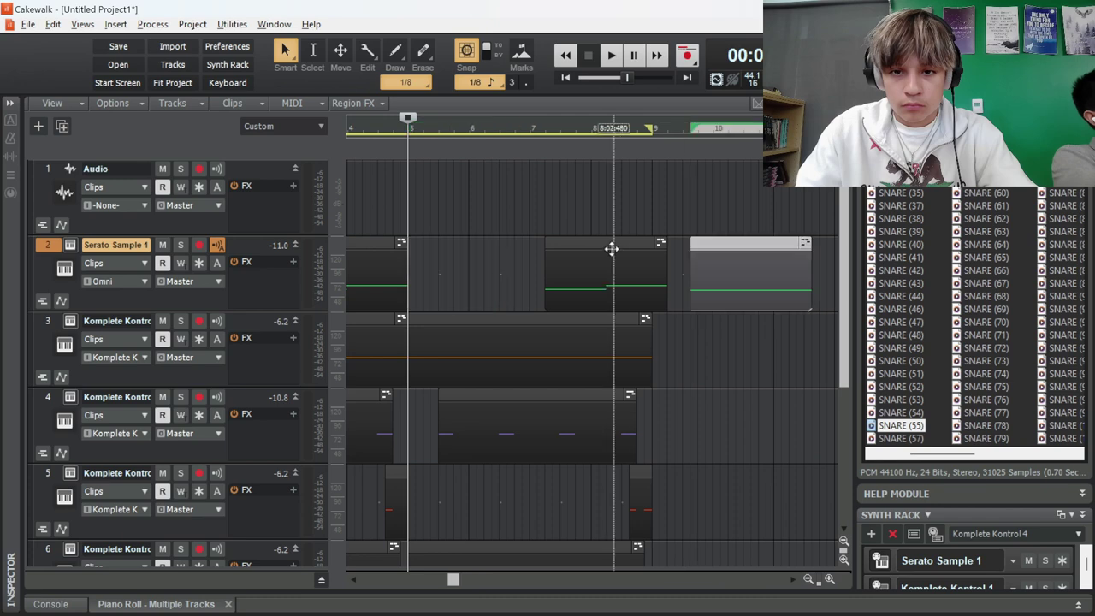
pyautogui.moveTo(610, 249); pyautogui.dragTo(453, 241)
pyautogui.press('w')
pyautogui.rightClick(730, 254)
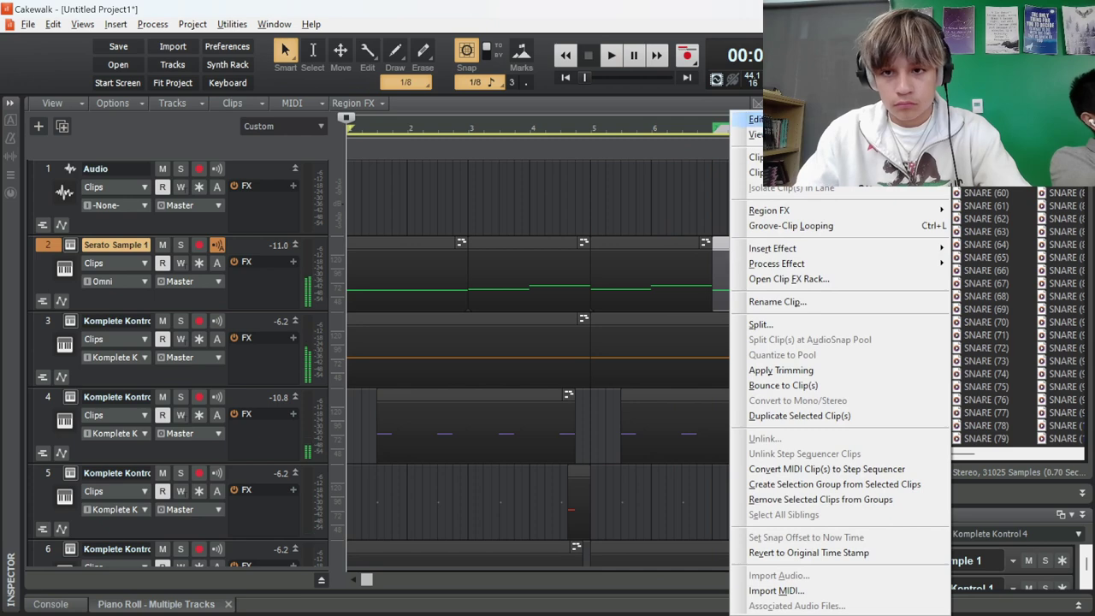
pyautogui.click(984, 150)
pyautogui.hotkey('ctrl', 'z')
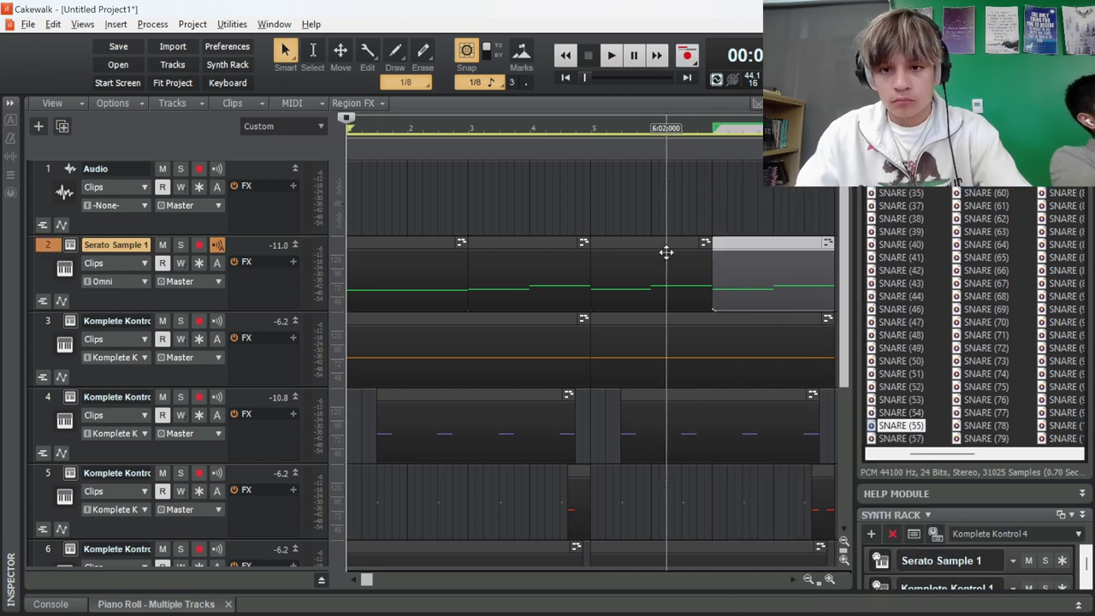
# - Bounce all Serato Sample 1 clips in measures 1 to 8 into one clip and play the project back
pyautogui.moveTo(436, 260); pyautogui.dragTo(790, 267)
pyautogui.rightClick(790, 267)
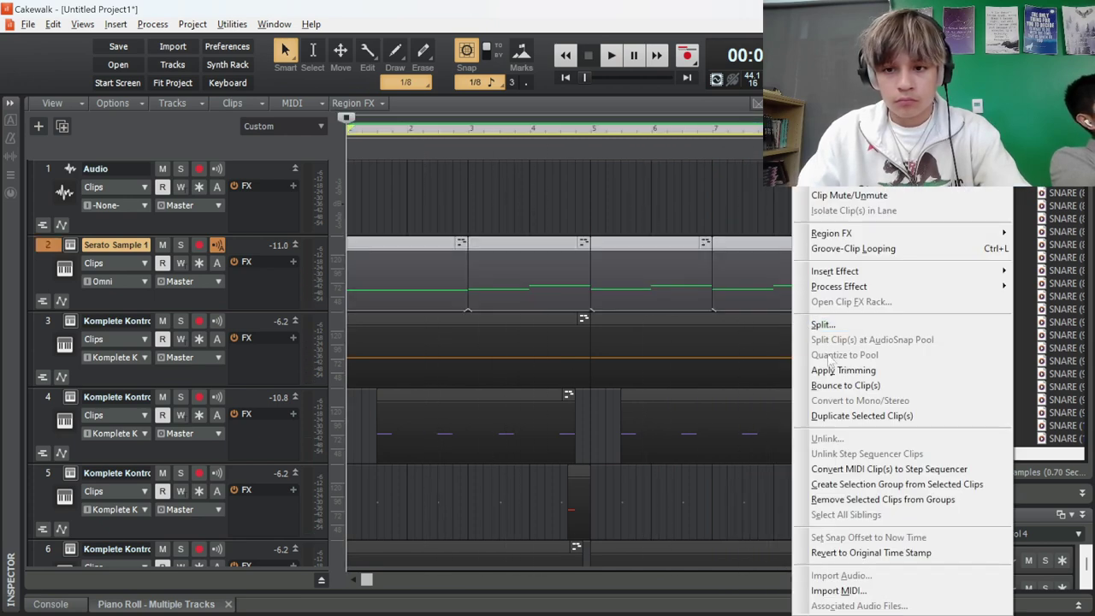
pyautogui.click(830, 384)
pyautogui.click(176, 376)
pyautogui.press('space')
pyautogui.press('space')
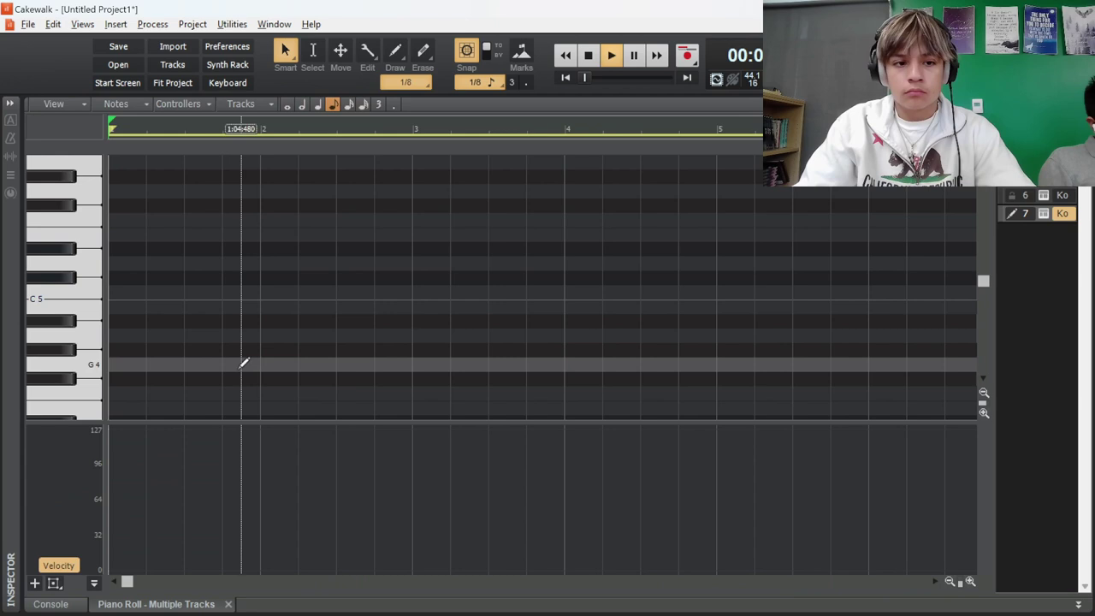
# - In the piano roll of track 7, add quarter-note C5 hits on 2:02, 4:04, 7:02 and 8:04 during playback
pyautogui.press('space')
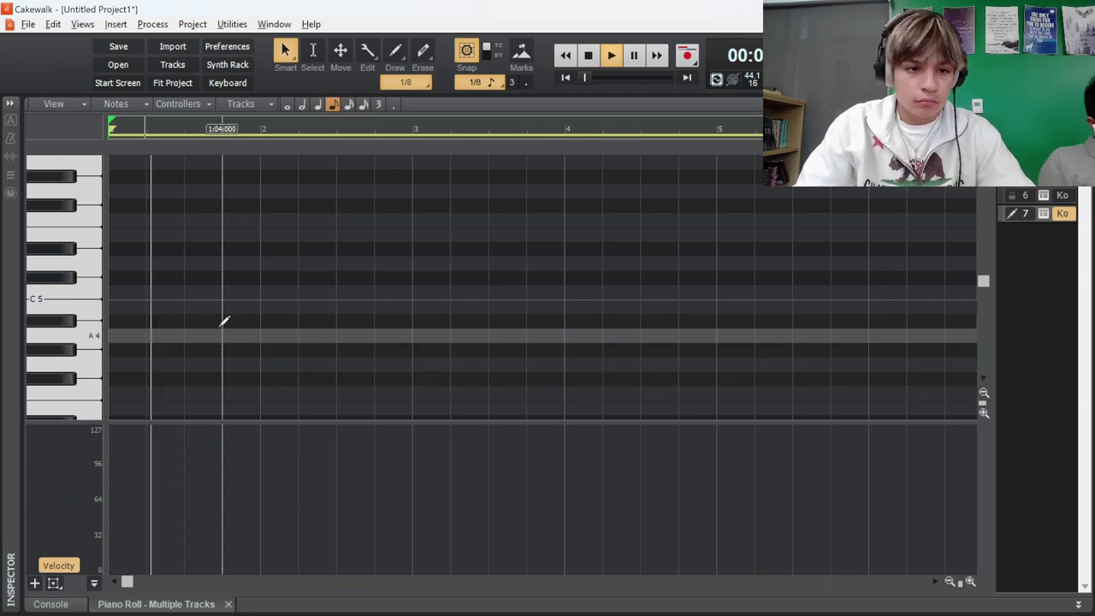
pyautogui.moveTo(298, 289); pyautogui.dragTo(345, 288)
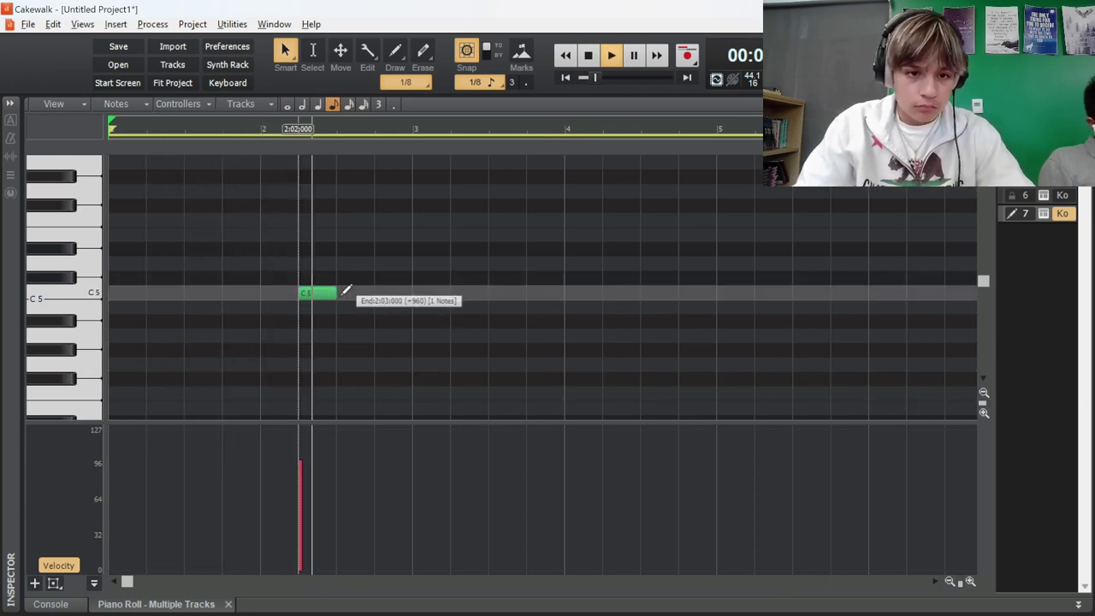
pyautogui.press('space')
pyautogui.press('space')
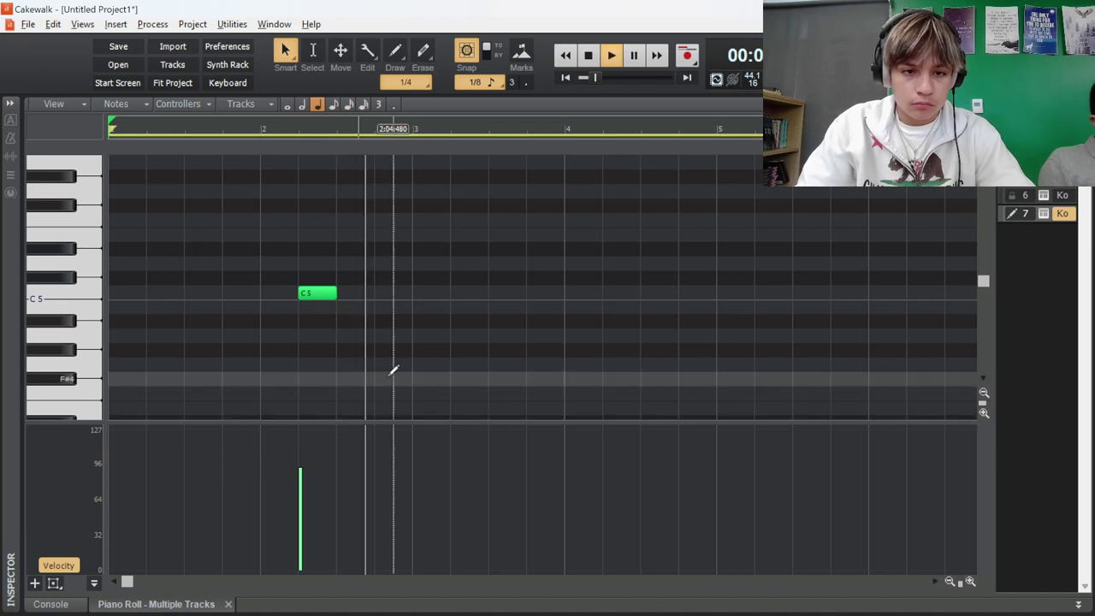
pyautogui.hscroll(1, 550, 296)
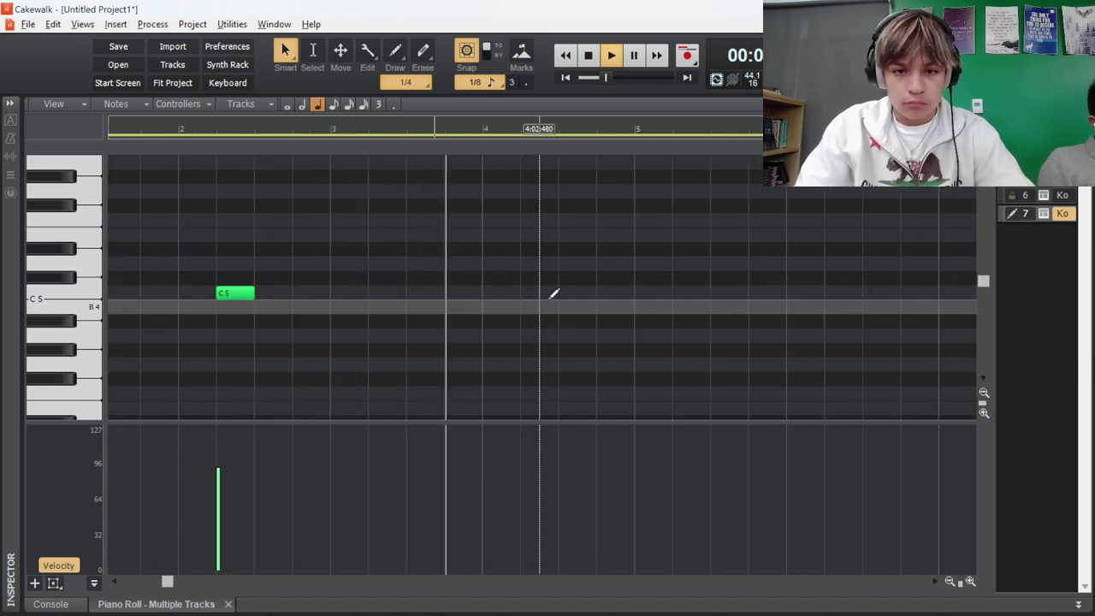
pyautogui.click(597, 291)
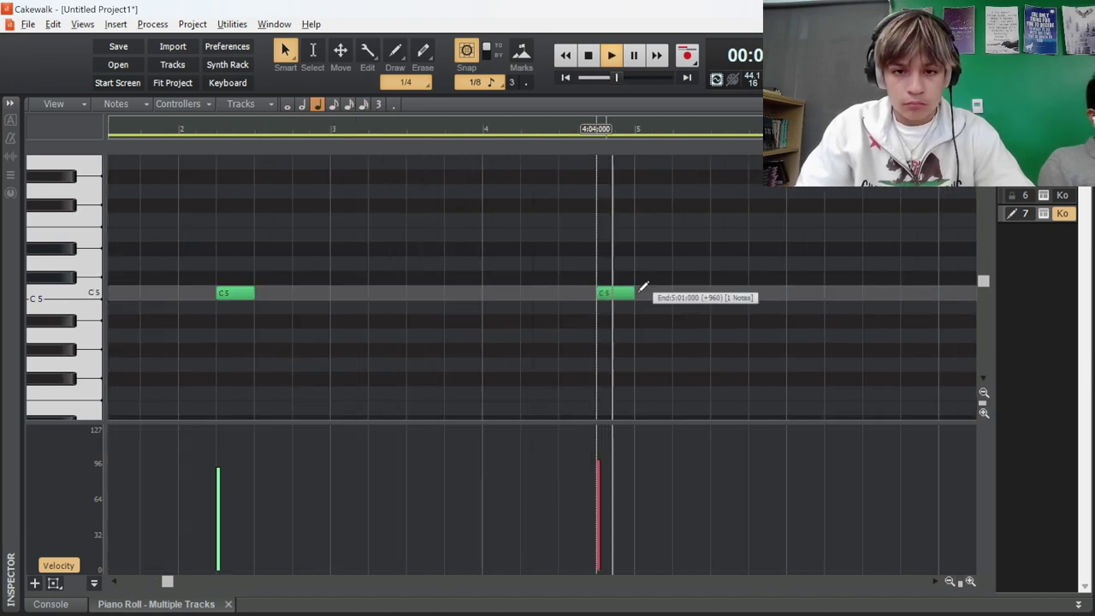
pyautogui.hscroll(2, 721, 291)
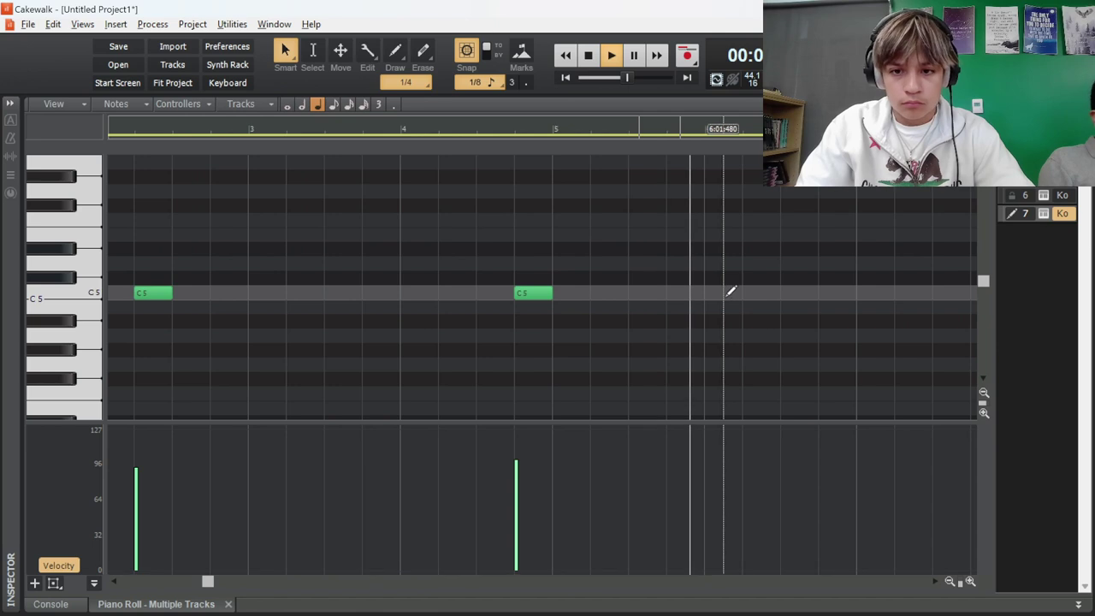
pyautogui.hscroll(5, 749, 289)
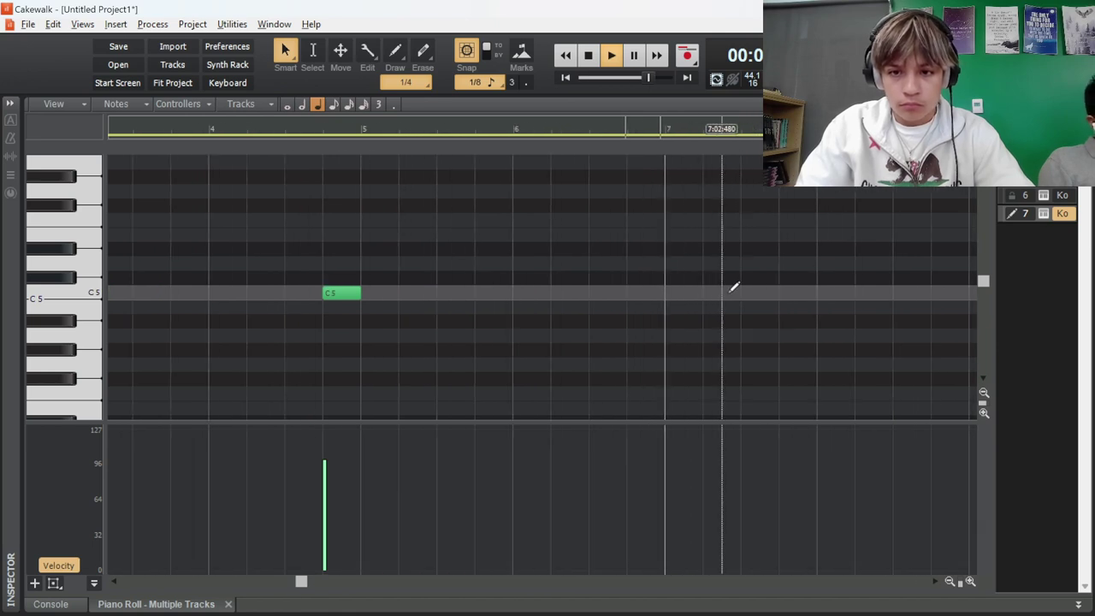
pyautogui.click(733, 291)
pyautogui.hscroll(4, 748, 287)
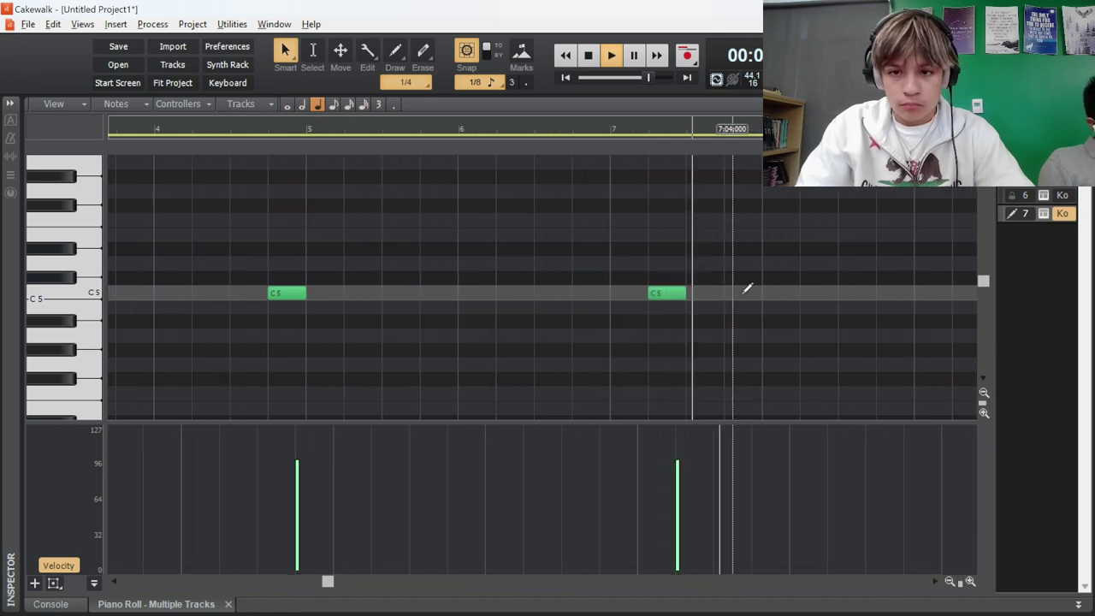
pyautogui.click(799, 293)
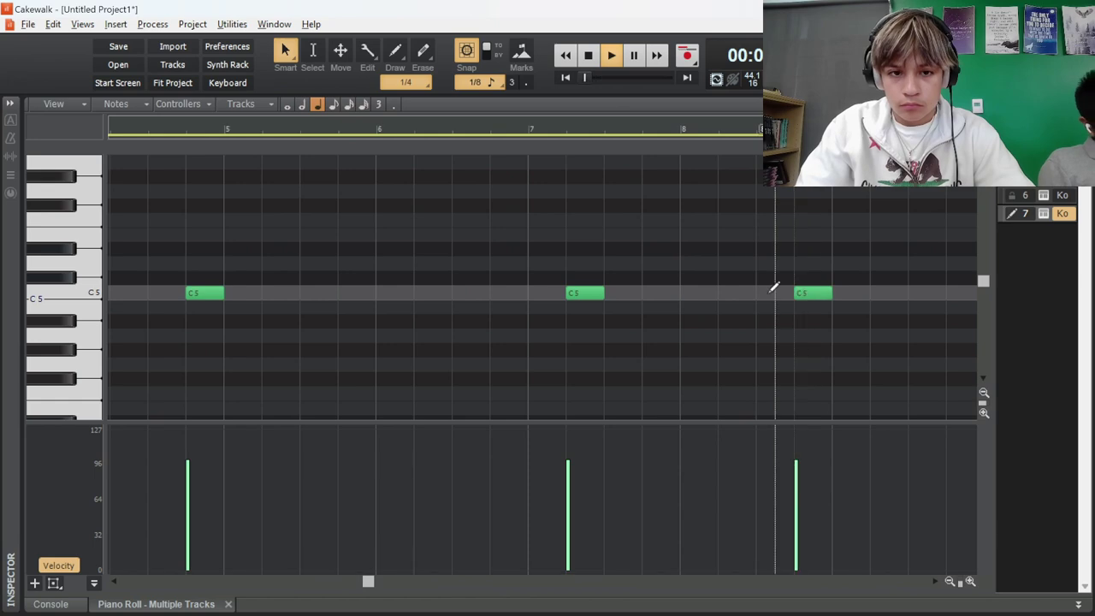
pyautogui.scroll(-2, 642, 299)
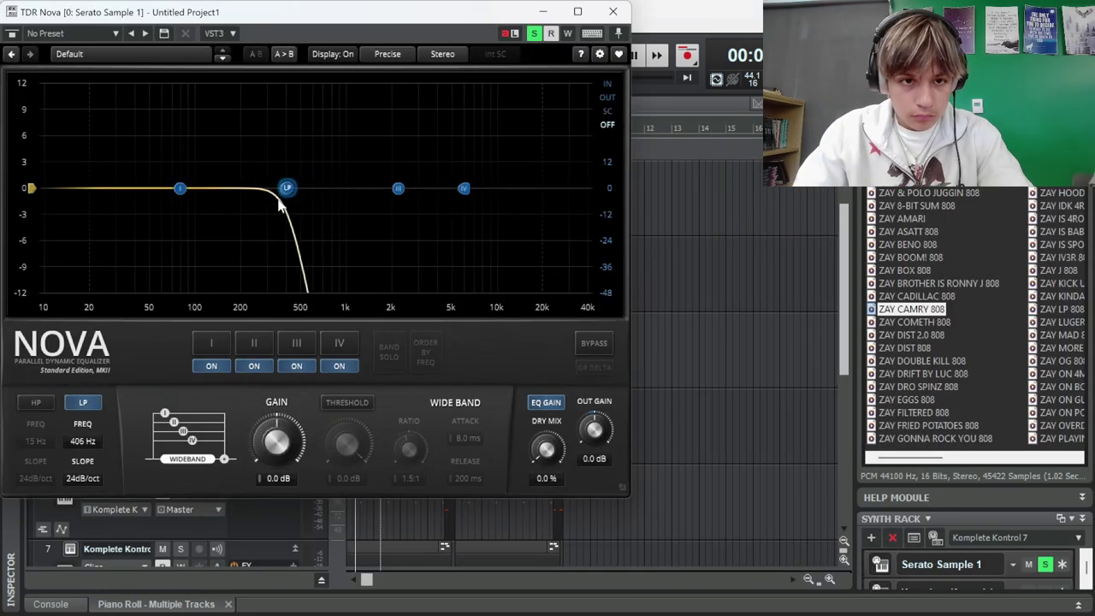
# - In the Serato Sample 1 track's TDR Nova EQ, display the input spectrum, set the low-pass frequency to 204 Hz and close the plug-in
pyautogui.click(607, 84)
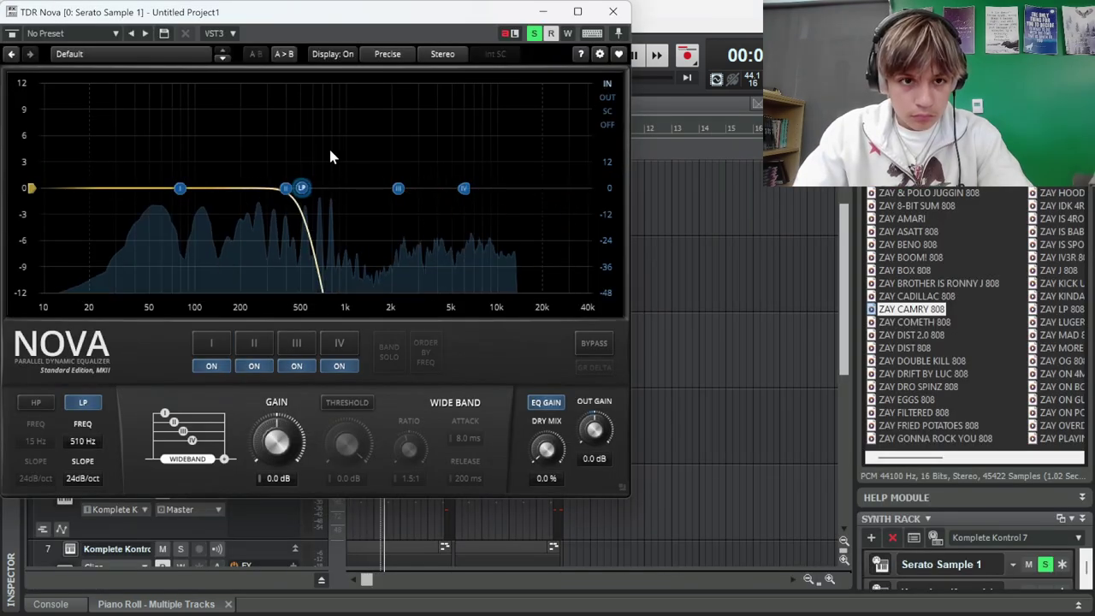
pyautogui.moveTo(301, 188); pyautogui.dragTo(241, 187)
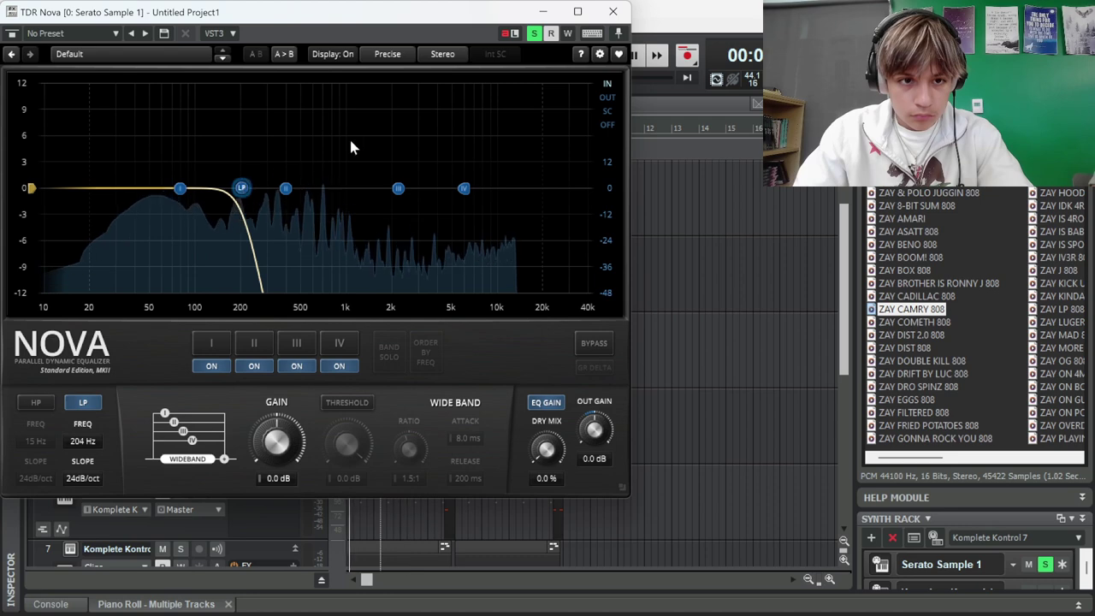
pyautogui.click(612, 11)
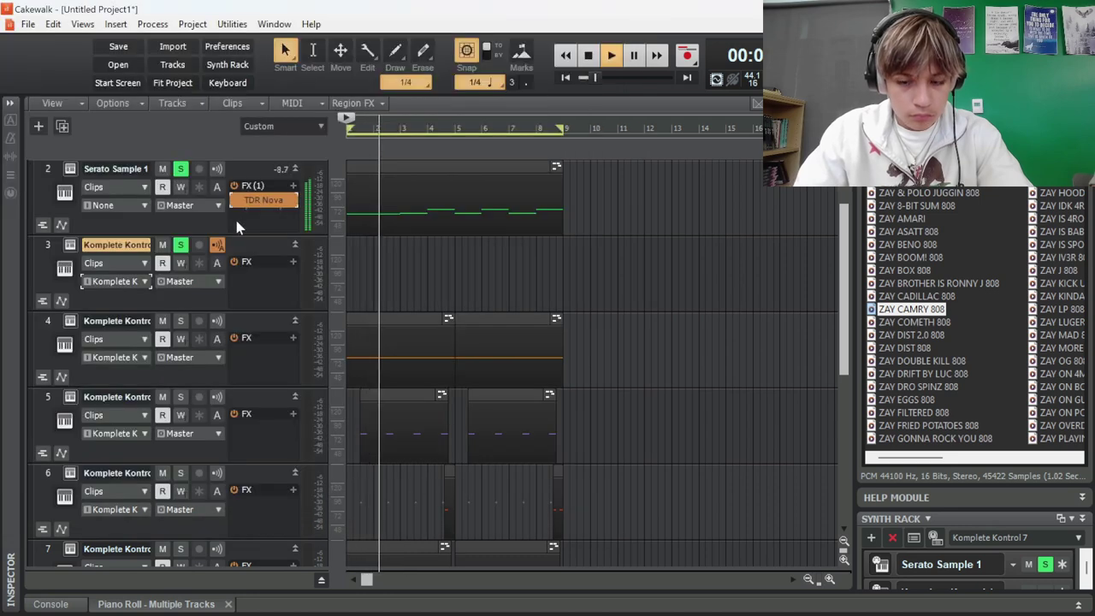
# - Raise the system volume to 88 while listening to the filtered Serato Sample 1 track
pyautogui.press('XF86AudioRaiseVolume')
pyautogui.press('XF86AudioRaiseVolume')
pyautogui.press('XF86AudioRaiseVolume')
pyautogui.press('XF86AudioRaiseVolume')
pyautogui.press('XF86AudioRaiseVolume')
pyautogui.press('XF86AudioRaiseVolume')
pyautogui.press('XF86AudioRaiseVolume')
pyautogui.press('XF86AudioRaiseVolume')
pyautogui.press('XF86AudioRaiseVolume')
pyautogui.press('XF86AudioRaiseVolume')
pyautogui.press('XF86AudioRaiseVolume')
pyautogui.press('XF86AudioRaiseVolume')
pyautogui.press('XF86AudioRaiseVolume')
pyautogui.press('XF86AudioRaiseVolume')
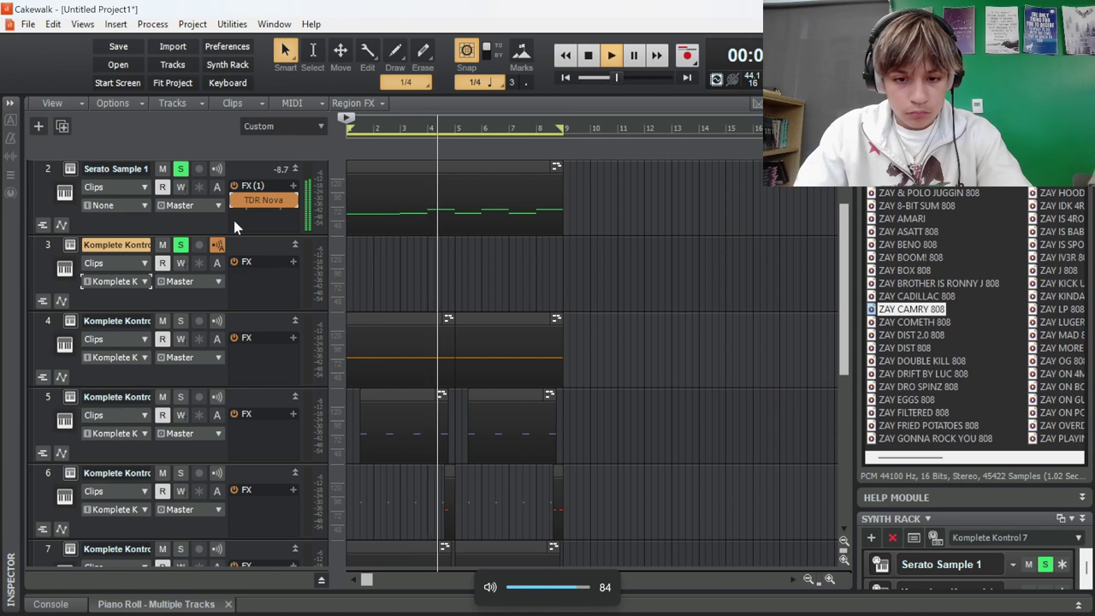
pyautogui.press('XF86AudioRaiseVolume')
pyautogui.press('XF86AudioRaiseVolume')
# - Stop playback and lower the two measure 1 notes in the Komplete Kontrol track's piano roll to G5
pyautogui.press('w')
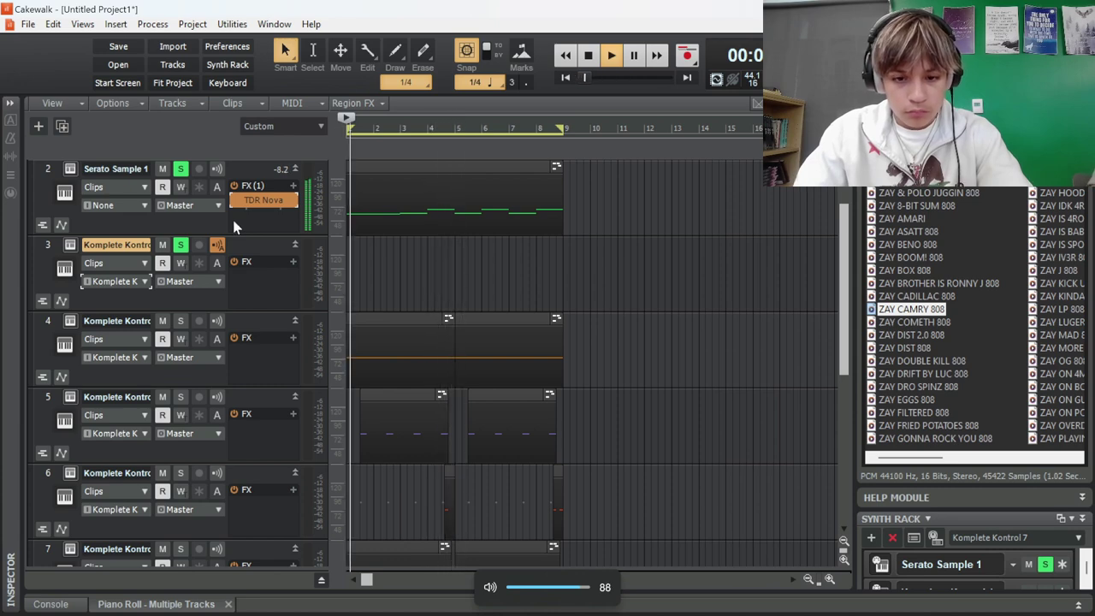
pyautogui.press('d')
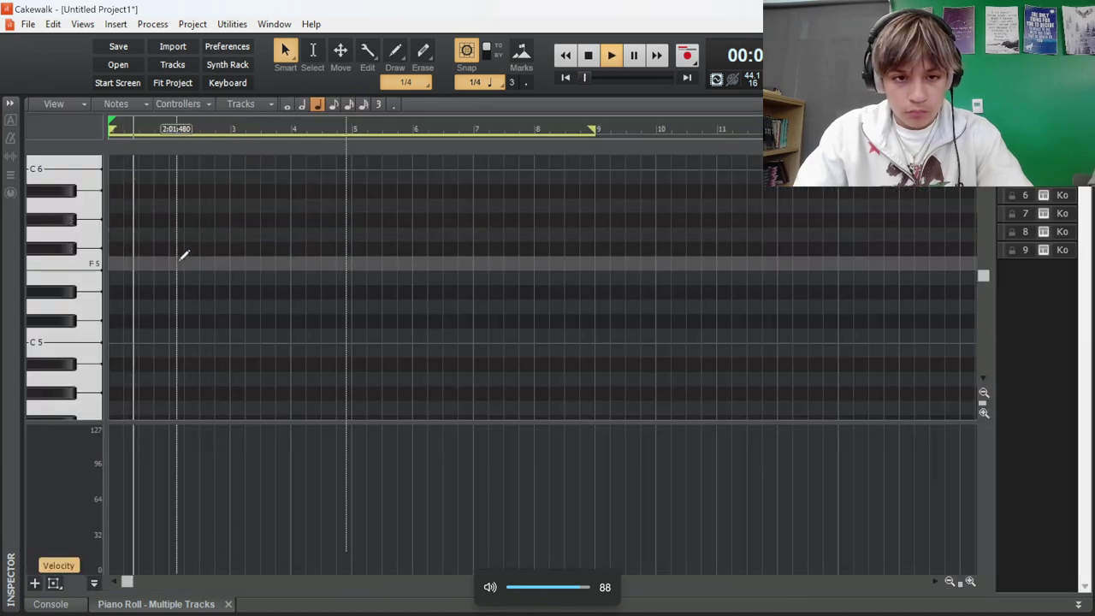
pyautogui.press('space')
pyautogui.click(84, 343)
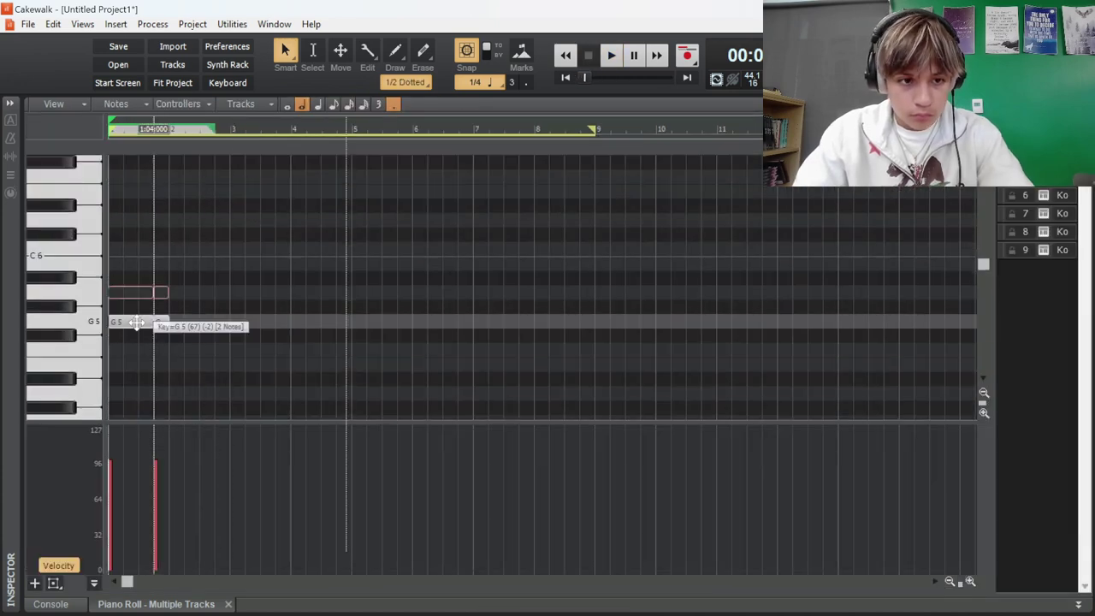
pyautogui.moveTo(137, 293); pyautogui.dragTo(137, 323)
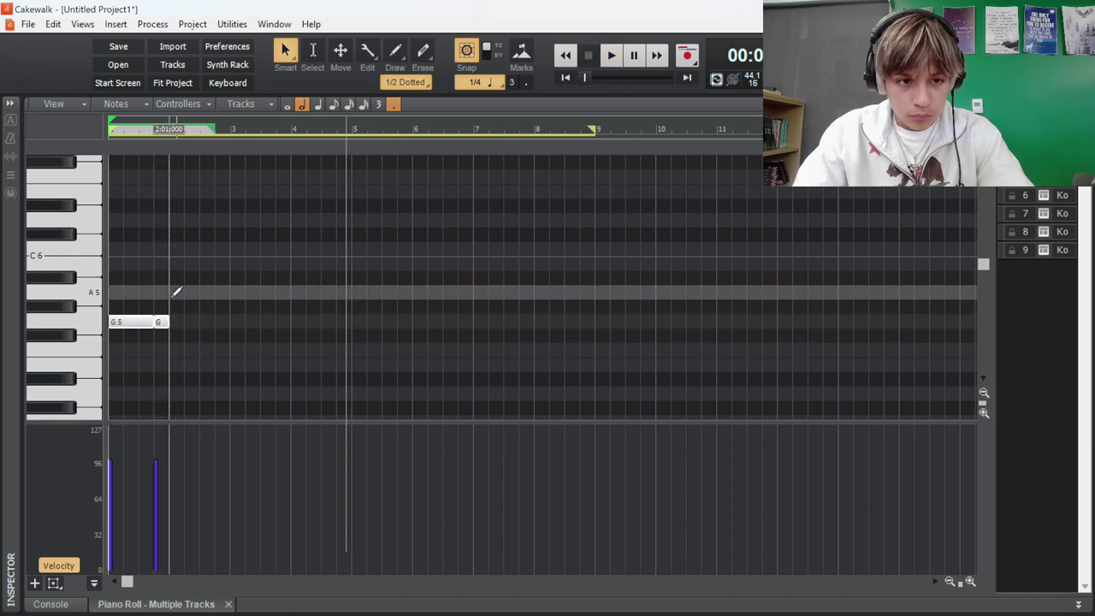
# - Add an A5 whole note in measure 2 of the bass line and split it at 2:04, listening to the result
pyautogui.moveTo(174, 292); pyautogui.dragTo(232, 289)
pyautogui.press('1')
pyautogui.press('space')
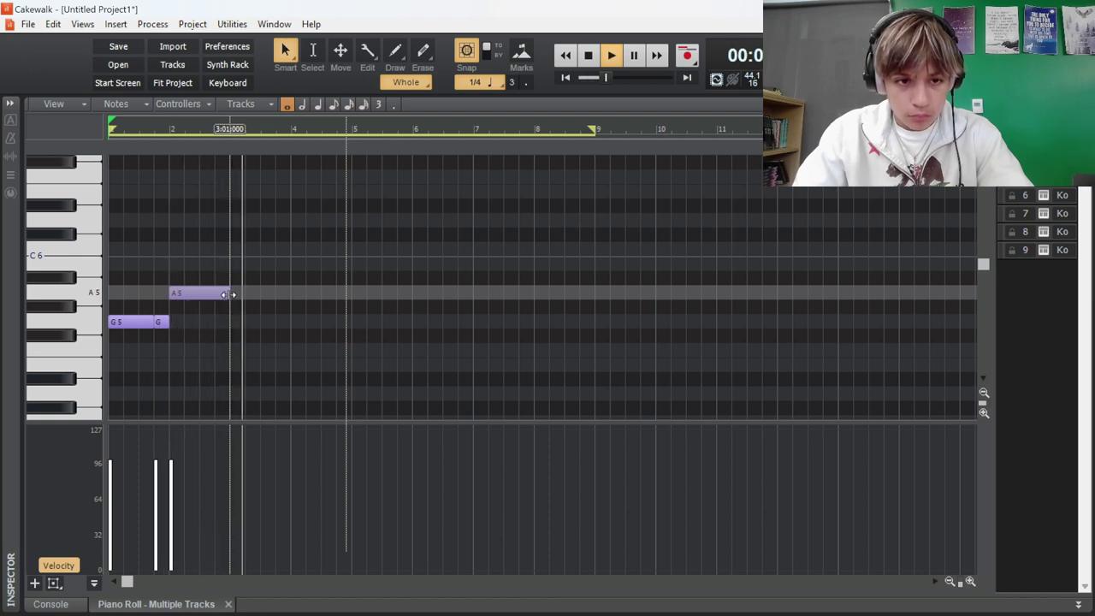
pyautogui.press('space')
pyautogui.keyDown('alt'); pyautogui.click(215, 296); pyautogui.keyUp('alt')
pyautogui.press('space')
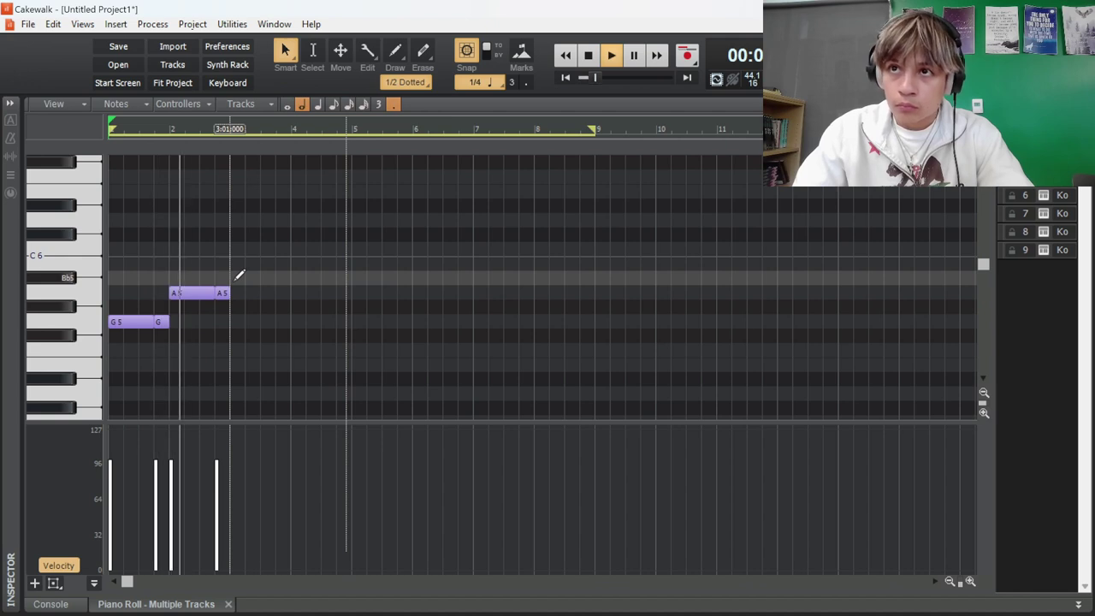
# - Add a Bb5 whole note in measure 3 and split it at 3:04 while checking it with playback
pyautogui.moveTo(237, 279); pyautogui.dragTo(292, 279)
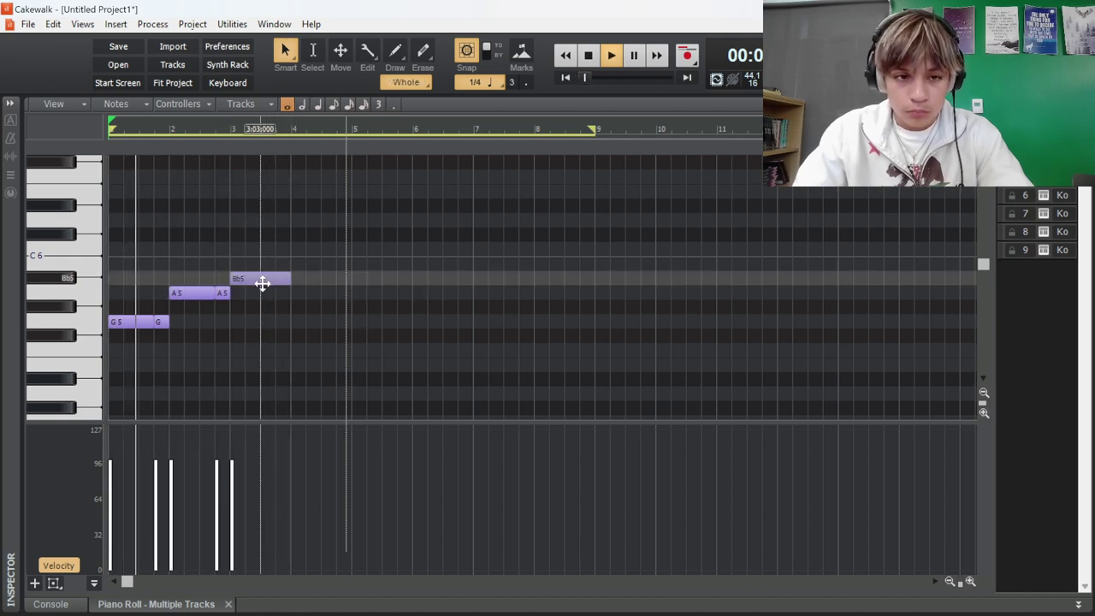
pyautogui.rightClick(263, 283)
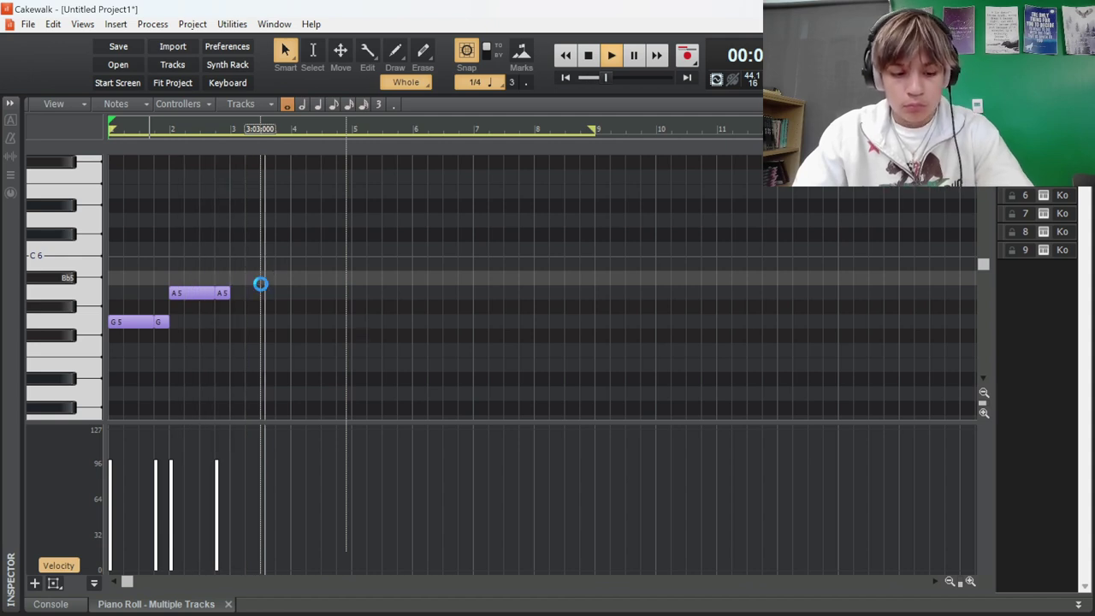
pyautogui.click(259, 280)
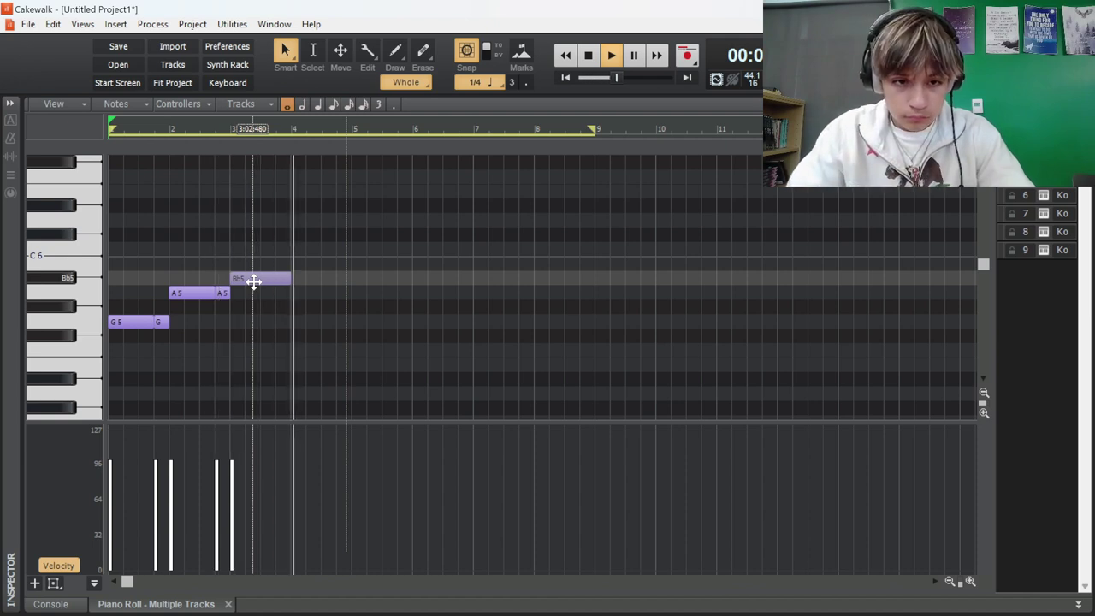
pyautogui.press('space')
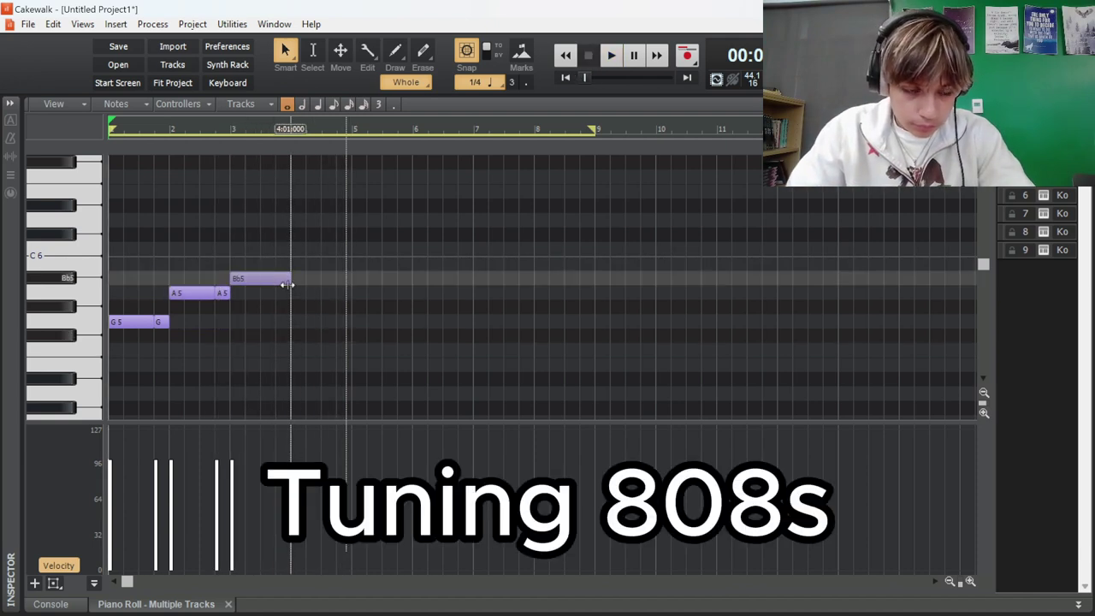
pyautogui.press('space')
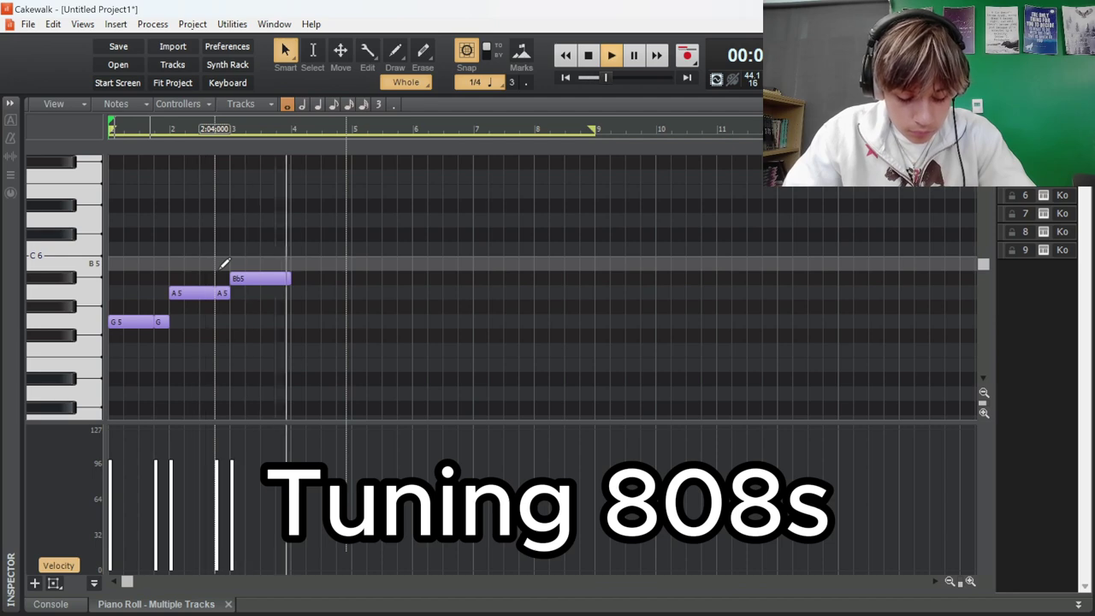
pyautogui.keyDown('alt'); pyautogui.click(276, 279); pyautogui.keyUp('alt')
pyautogui.press('space')
pyautogui.press('space')
pyautogui.press('space')
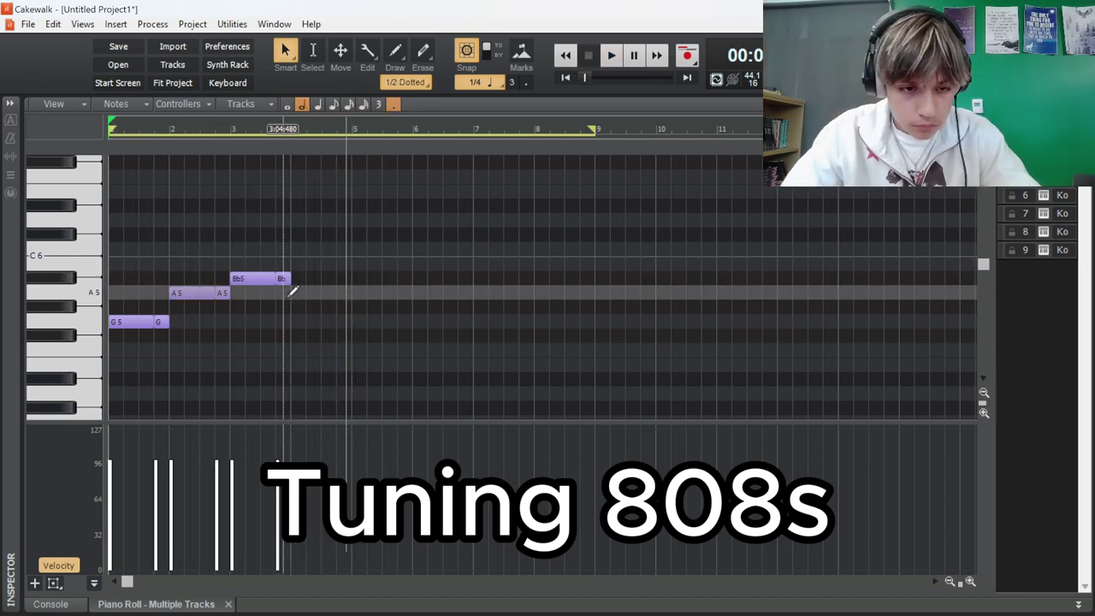
# - Add a G5 half note at 4:01, split it into two quarter notes and play from measure 4
pyautogui.moveTo(295, 322); pyautogui.dragTo(320, 319)
pyautogui.keyDown('alt'); pyautogui.click(307, 322); pyautogui.keyUp('alt')
pyautogui.press('space')
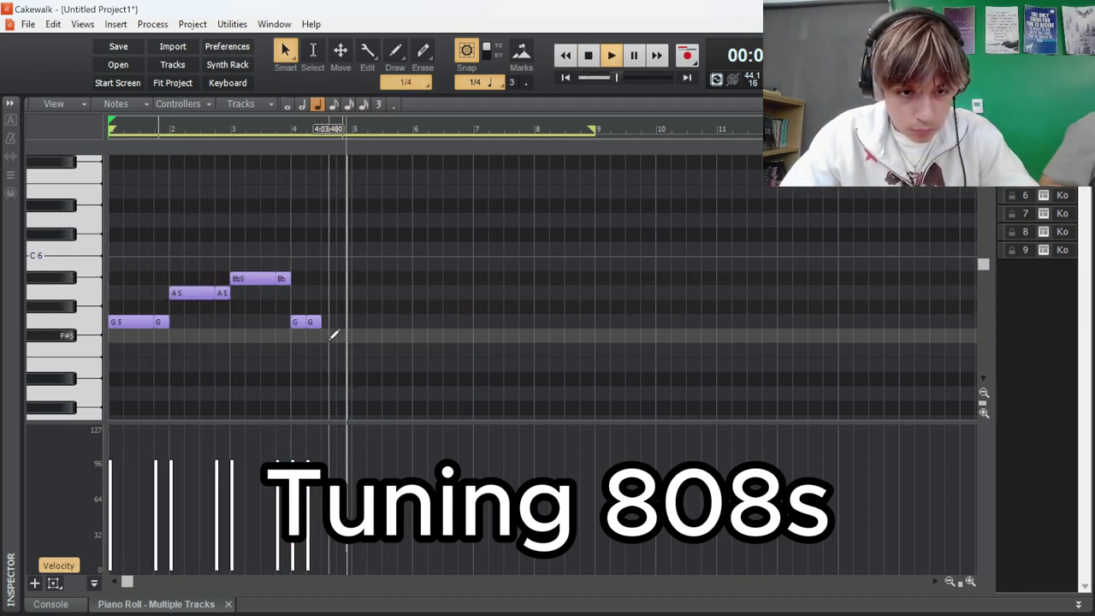
pyautogui.press('space')
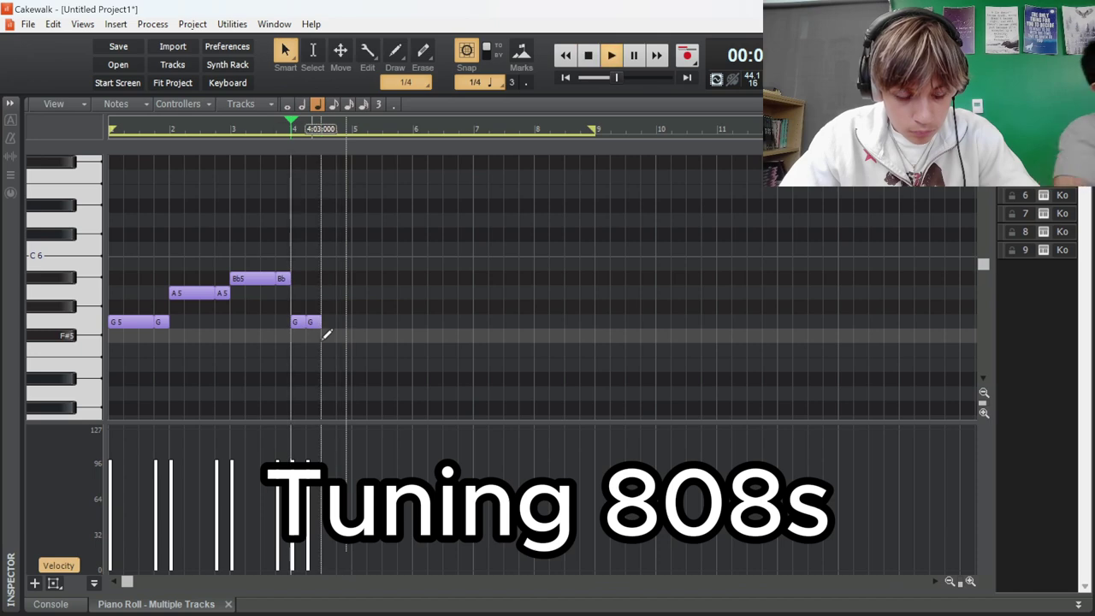
# - Add quarter notes D5 at 4:03 and C5 at 4:04, checking their pitches with playback
pyautogui.moveTo(325, 337)
pyautogui.mouseDown()
pyautogui.moveTo(338, 337)
pyautogui.moveTo(340, 361)
pyautogui.moveTo(337, 351)
pyautogui.mouseUp()
pyautogui.press('space')
pyautogui.moveTo(338, 364)
pyautogui.mouseDown()
pyautogui.moveTo(347, 361)
pyautogui.moveTo(330, 379)
pyautogui.moveTo(341, 407)
pyautogui.mouseUp()
pyautogui.press('space')
pyautogui.press('space')
pyautogui.scroll(-1, 348, 380)
pyautogui.press('space')
pyautogui.moveTo(330, 307); pyautogui.dragTo(329, 323)
pyautogui.press('space')
pyautogui.press('space')
pyautogui.click(342, 351)
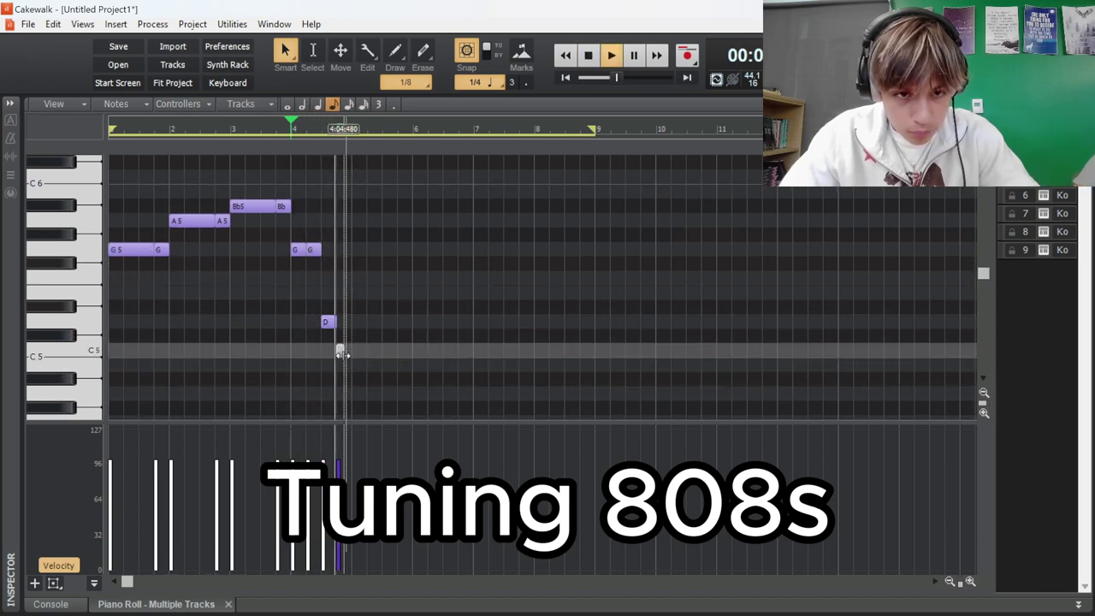
pyautogui.press('space')
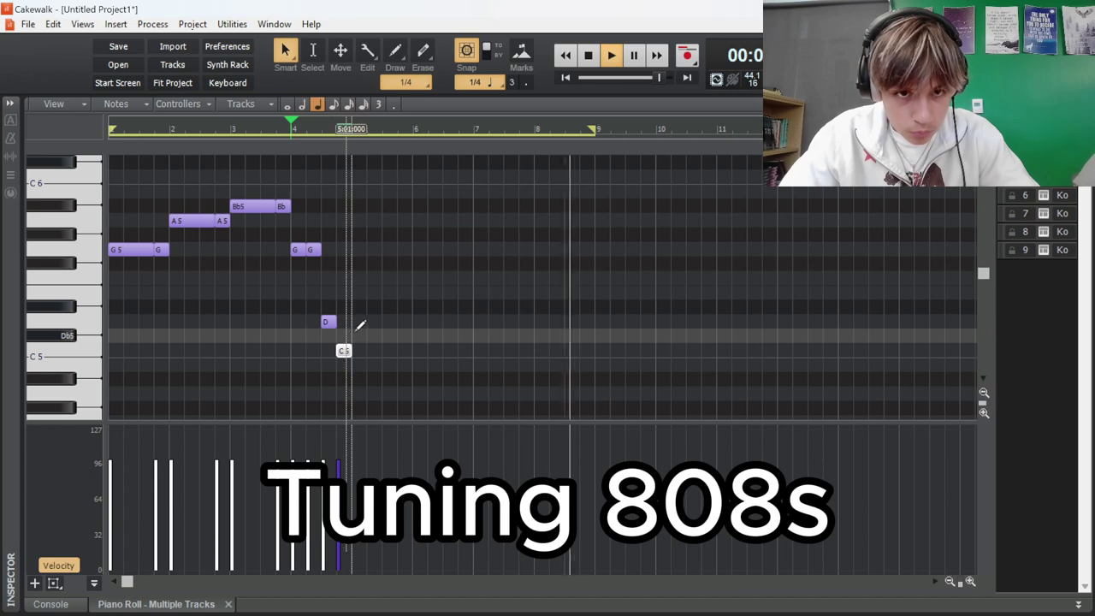
# - Add half-note Bb5 notes at the start of measures 5 and 7
pyautogui.press('space')
pyautogui.press('2')
pyautogui.click(361, 206)
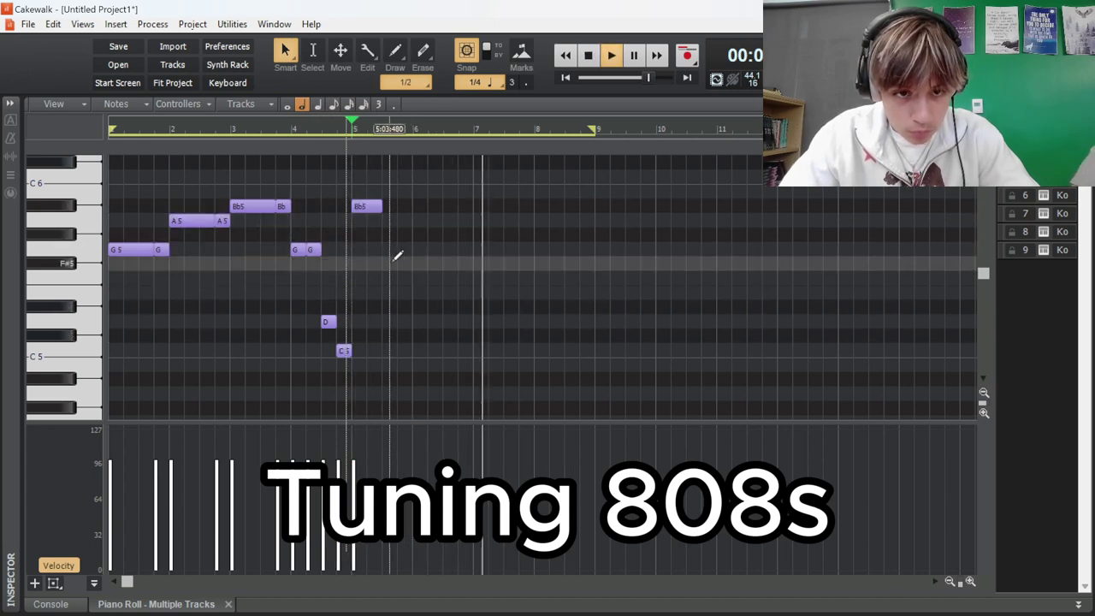
pyautogui.click(477, 207)
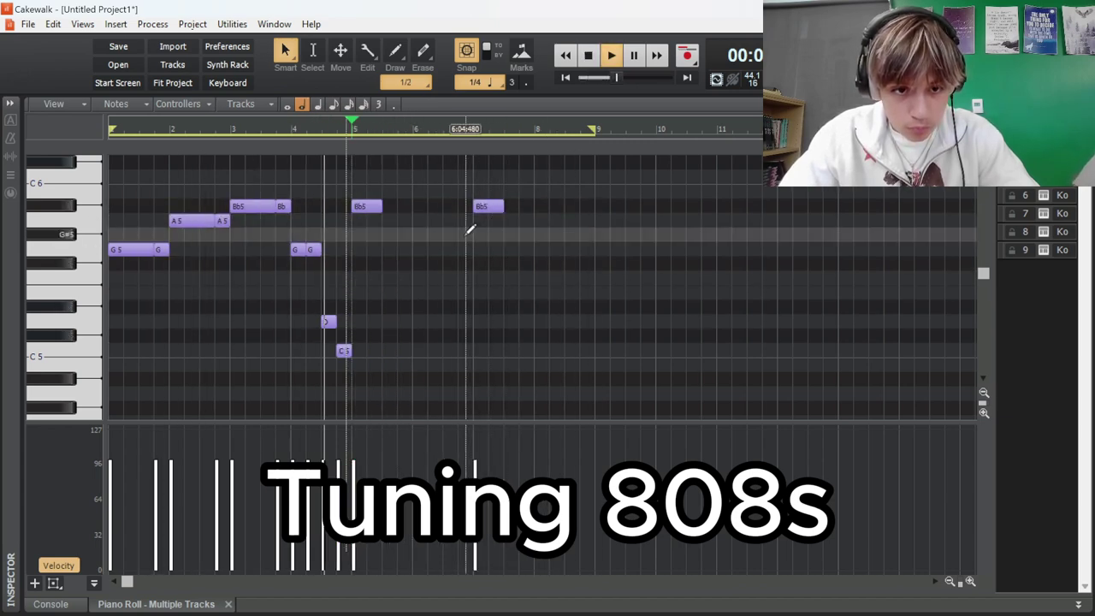
# - Raise the D5 note at 4:03 to E5 and play from measure 4
pyautogui.press('space')
pyautogui.rightClick(296, 304)
pyautogui.moveTo(327, 322); pyautogui.dragTo(329, 296)
pyautogui.press('space')
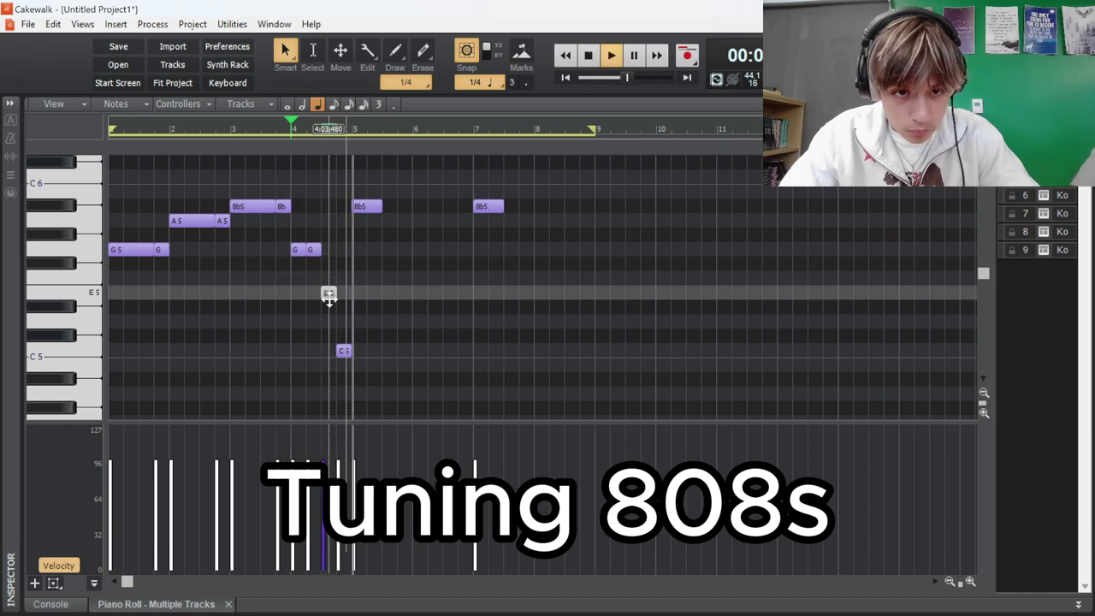
# - Add quarter notes G5 at 8:01 and 8:02 and C5 at 8:04, and remove the E5 notes from measures 4 and 8
pyautogui.click(540, 292)
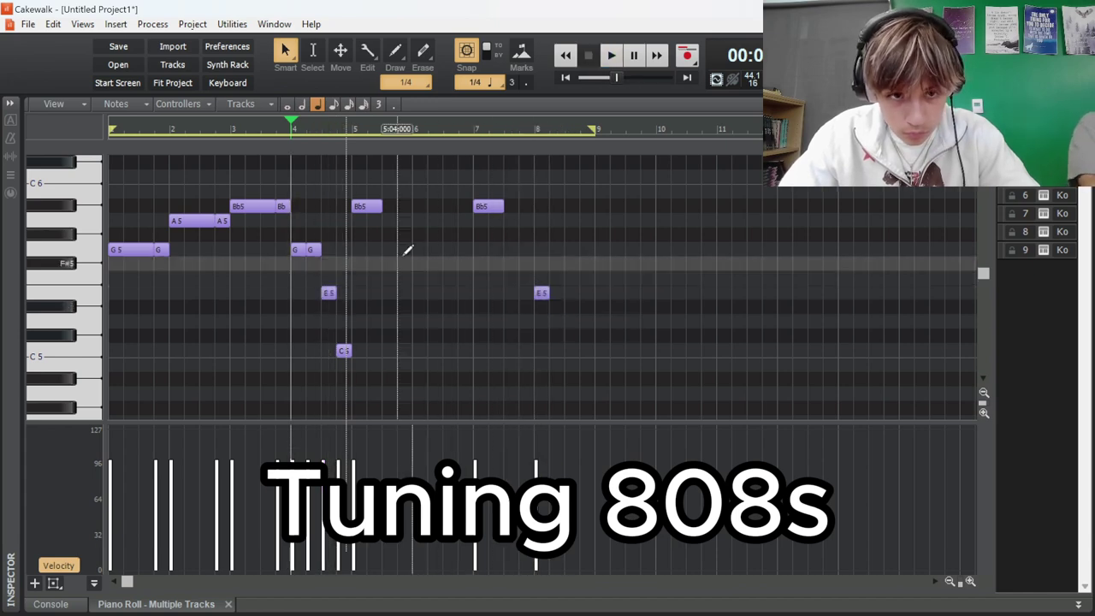
pyautogui.click(539, 250)
pyautogui.click(553, 252)
pyautogui.rightClick(540, 292)
pyautogui.press('space')
pyautogui.rightClick(326, 293)
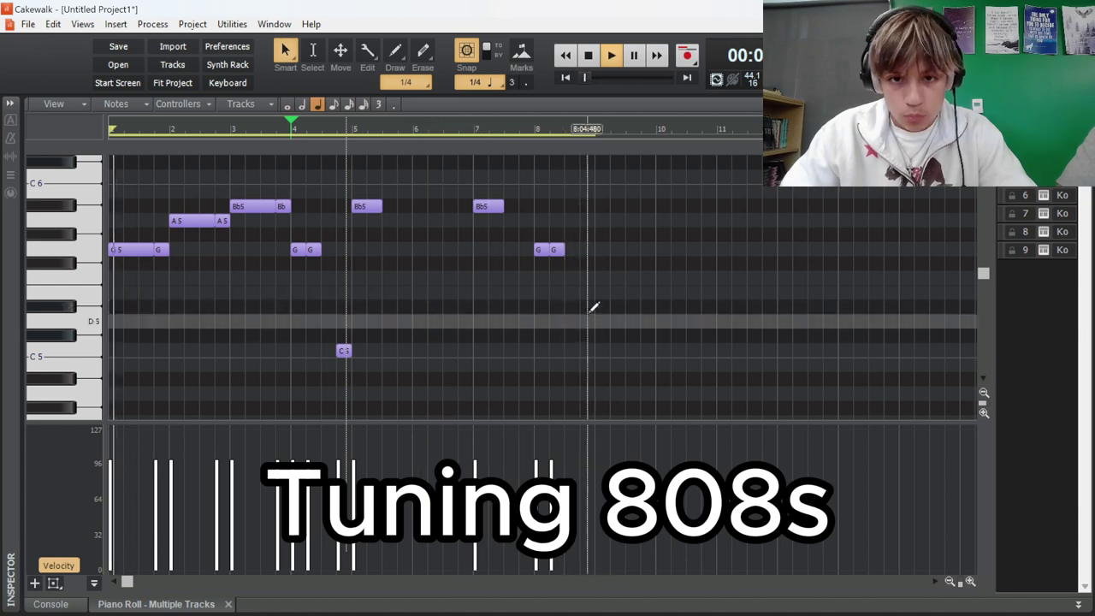
pyautogui.click(585, 350)
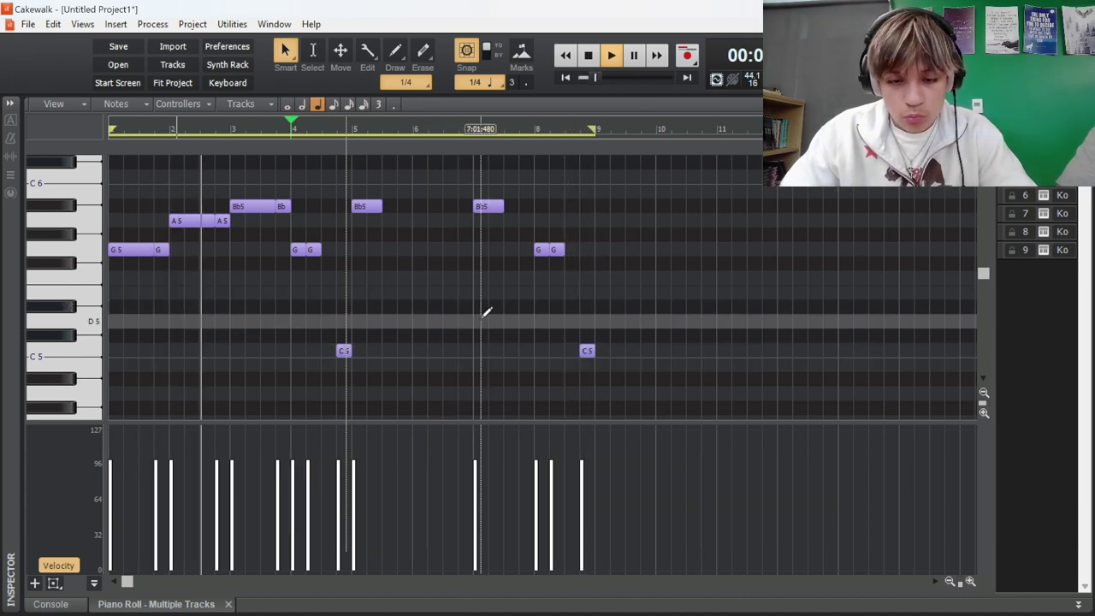
# - Select all the bass line notes, adjust their velocity and return to the track view
pyautogui.hotkey('ctrl', 'a')
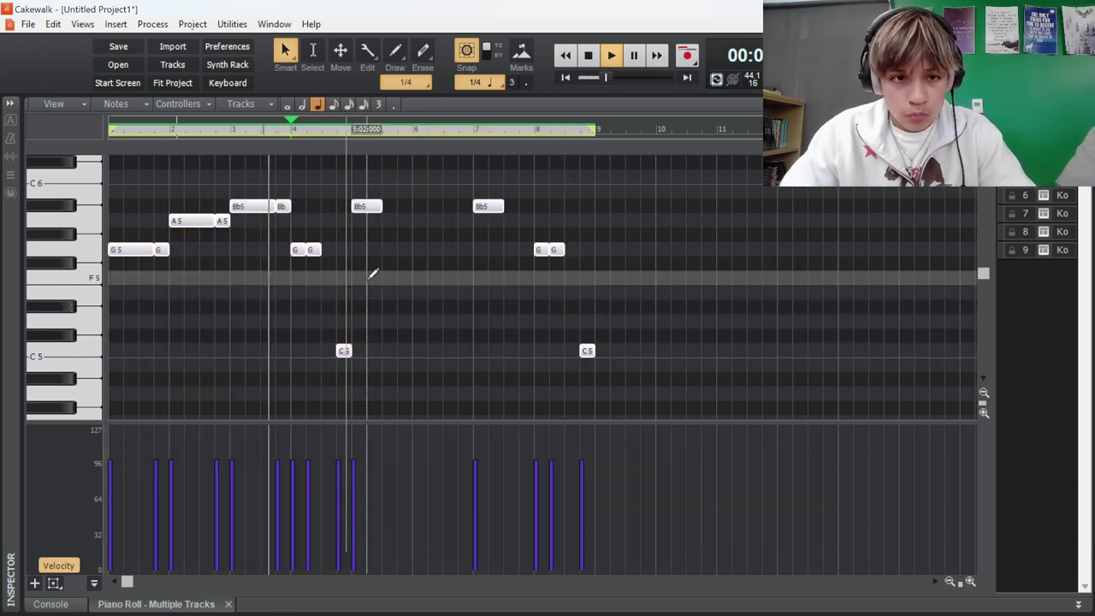
pyautogui.press('space')
pyautogui.click(251, 205)
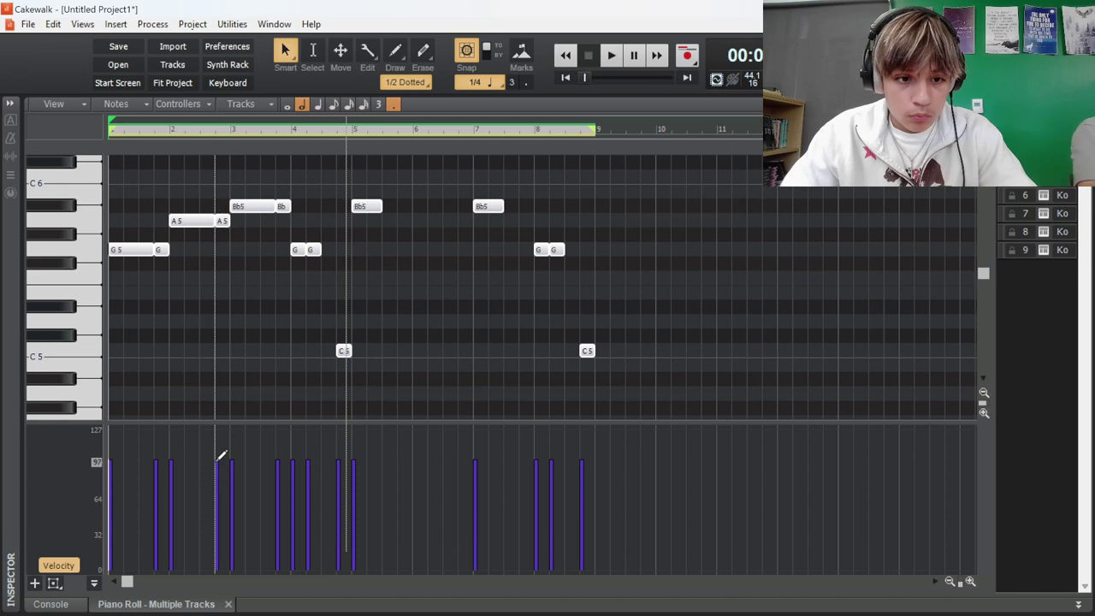
pyautogui.moveTo(220, 454); pyautogui.dragTo(216, 465)
pyautogui.press('d')
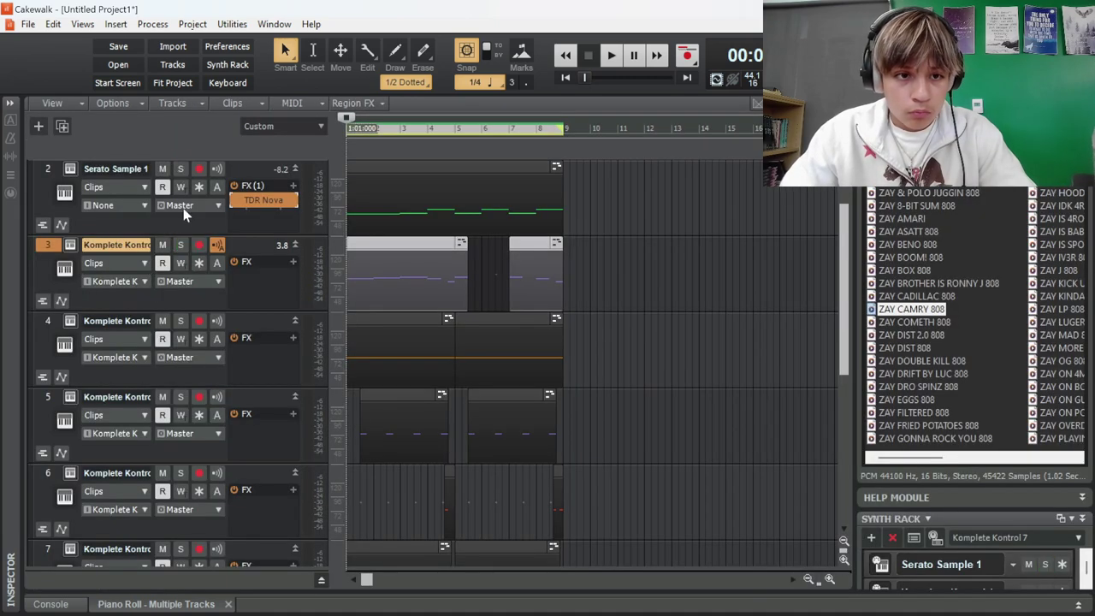
# - During playback, check the Serato Sample 1 track's TDR Nova EQ, close it and remove the plug-in from the track
pyautogui.press('space')
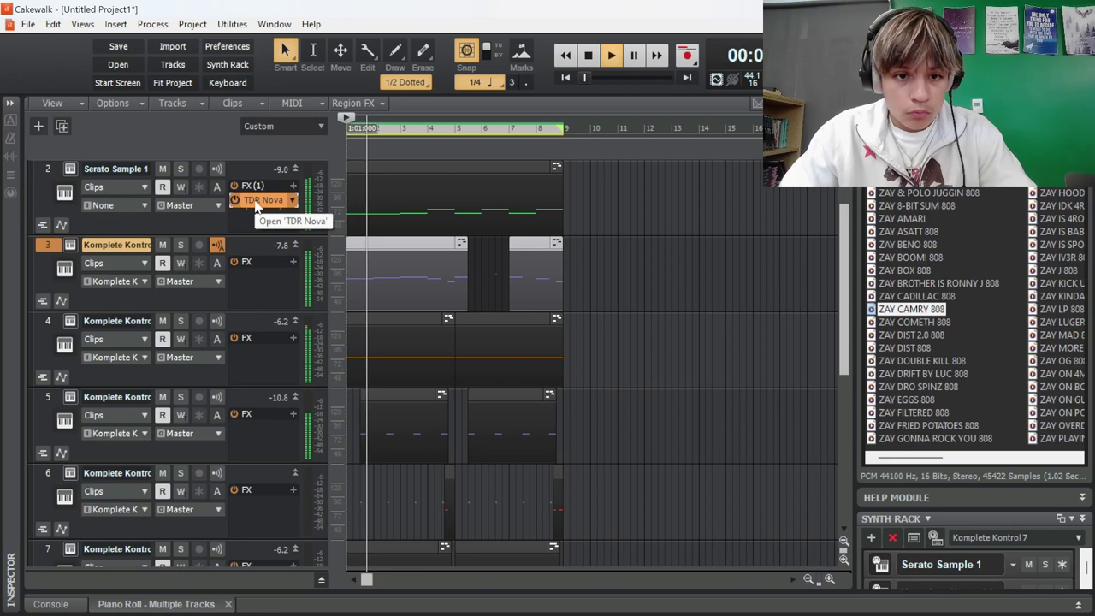
pyautogui.doubleClick(256, 206)
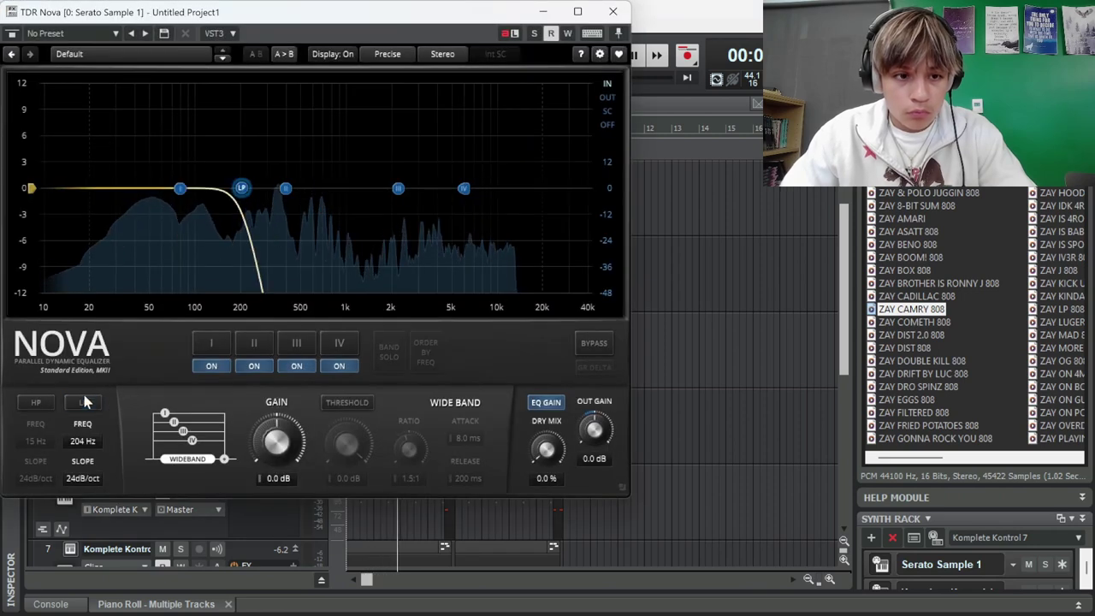
pyautogui.click(612, 11)
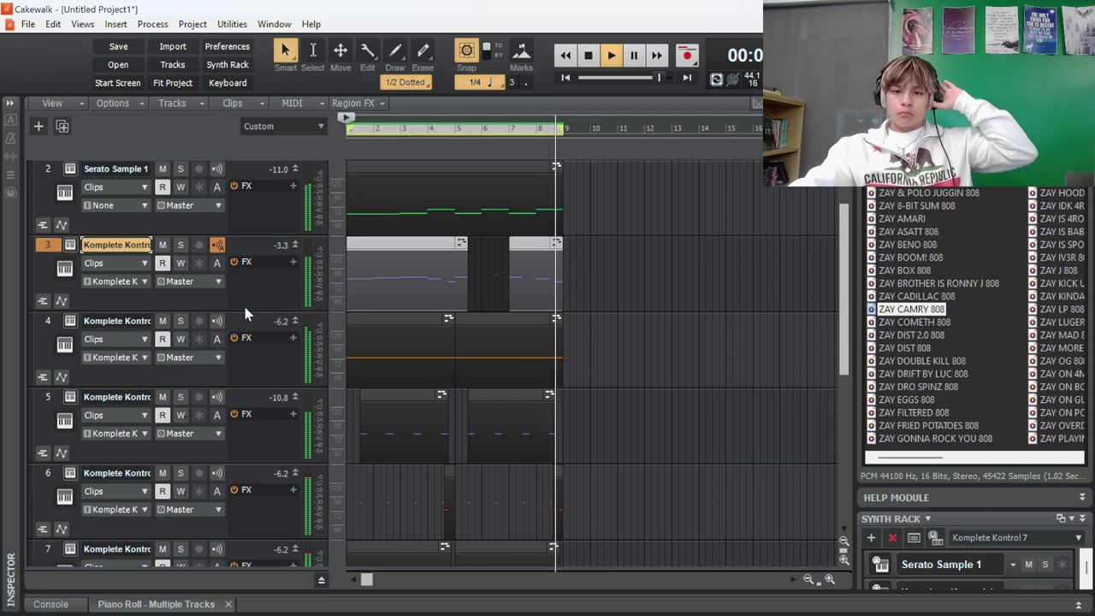
# - Move the bass Komplete Kontrol track from position 3 to position 7 and collapse the browser while the final beat plays
pyautogui.moveTo(248, 243); pyautogui.dragTo(293, 351)
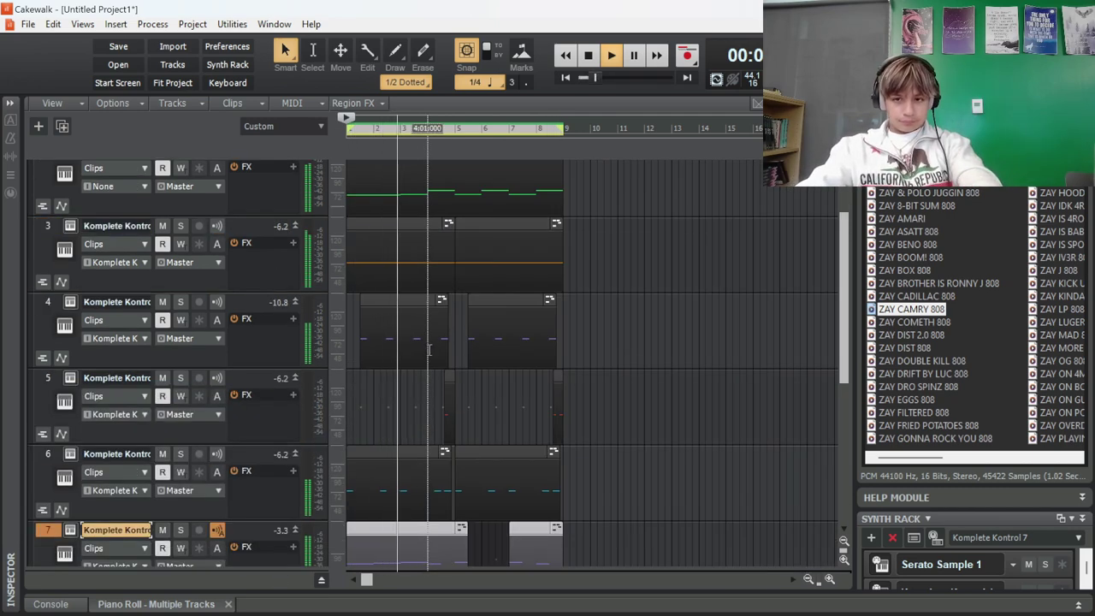
pyautogui.press('b')
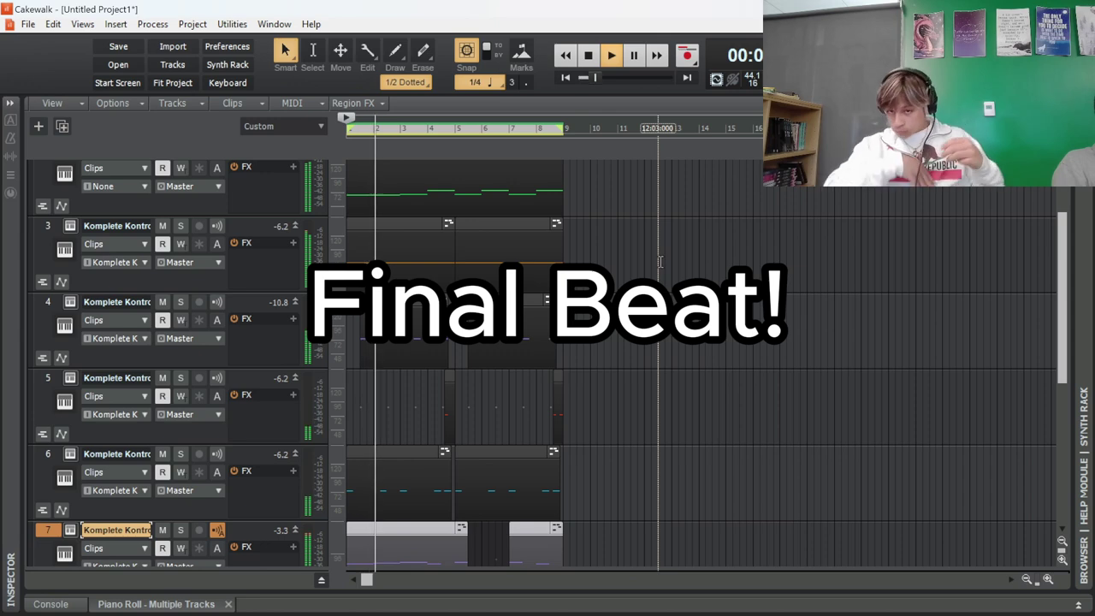
# - In the second project's Analog Lab V 1 piano roll, add quarter notes E3, G3, A3 and B3 across measure 1 and play them
pyautogui.scroll(-4, 659, 261)
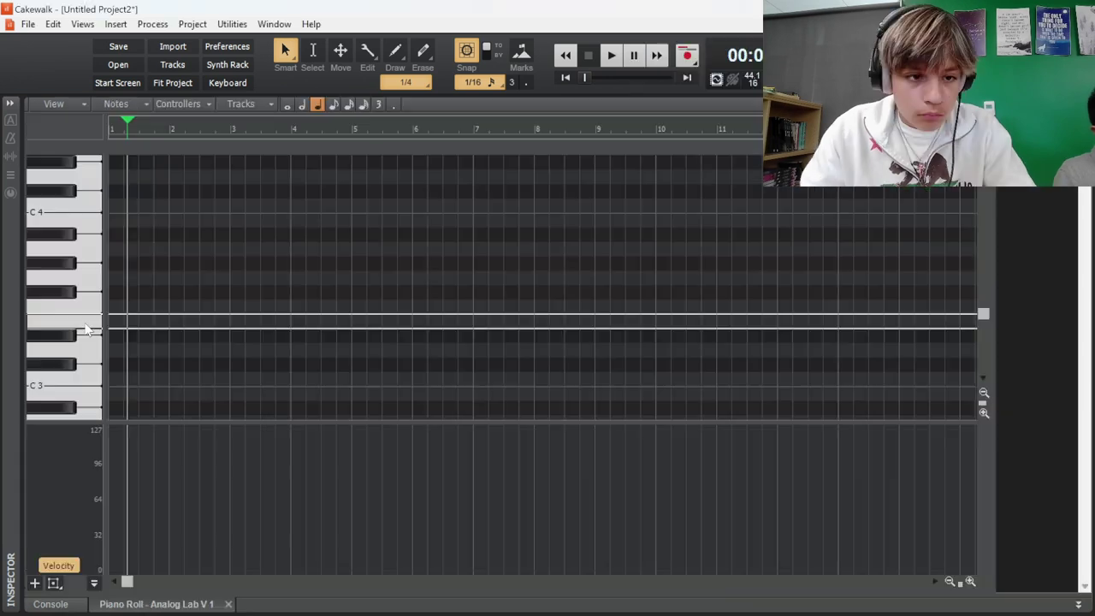
pyautogui.click(118, 320)
pyautogui.click(129, 308)
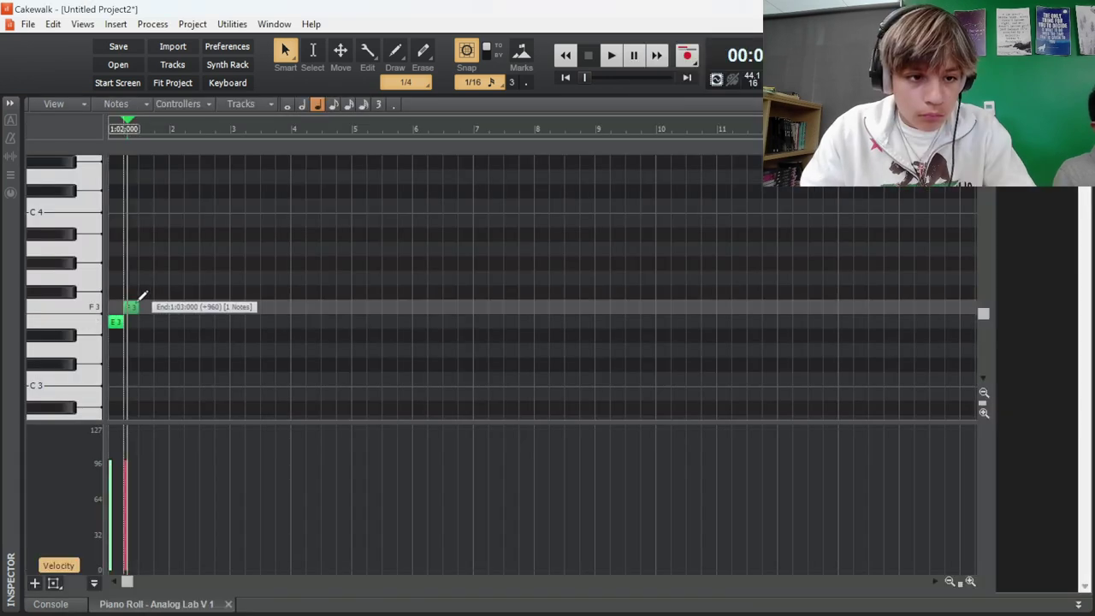
pyautogui.moveTo(129, 308); pyautogui.dragTo(129, 279)
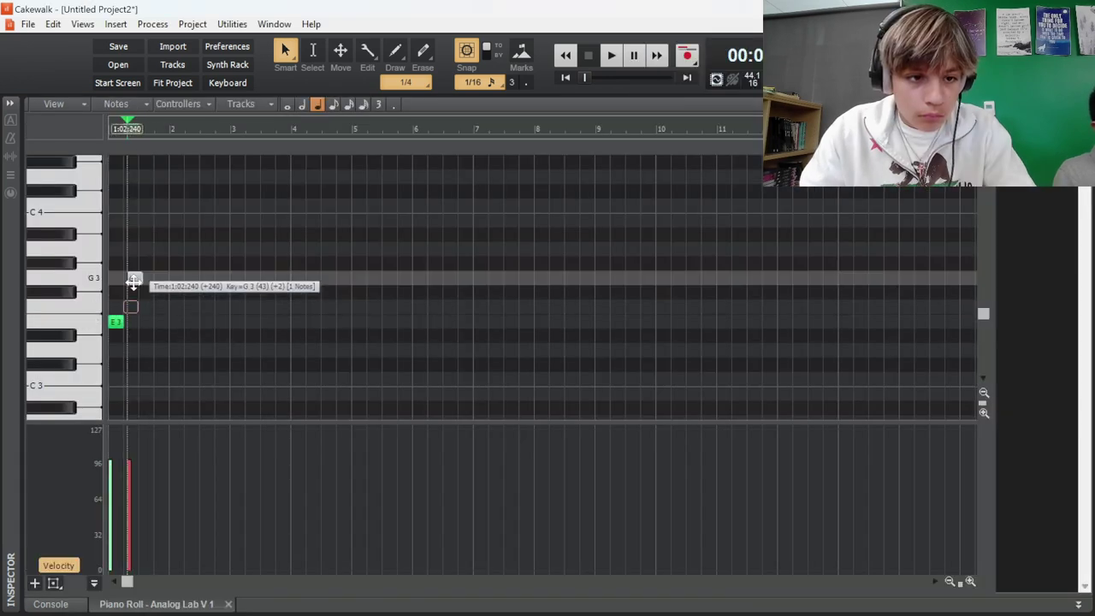
pyautogui.click(144, 248)
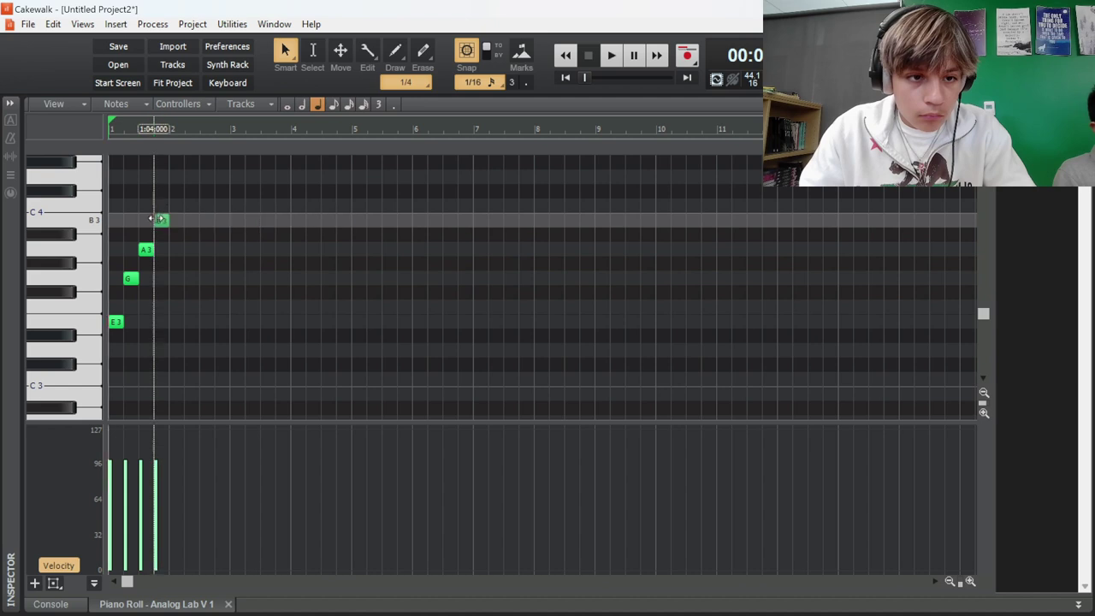
pyautogui.press('space')
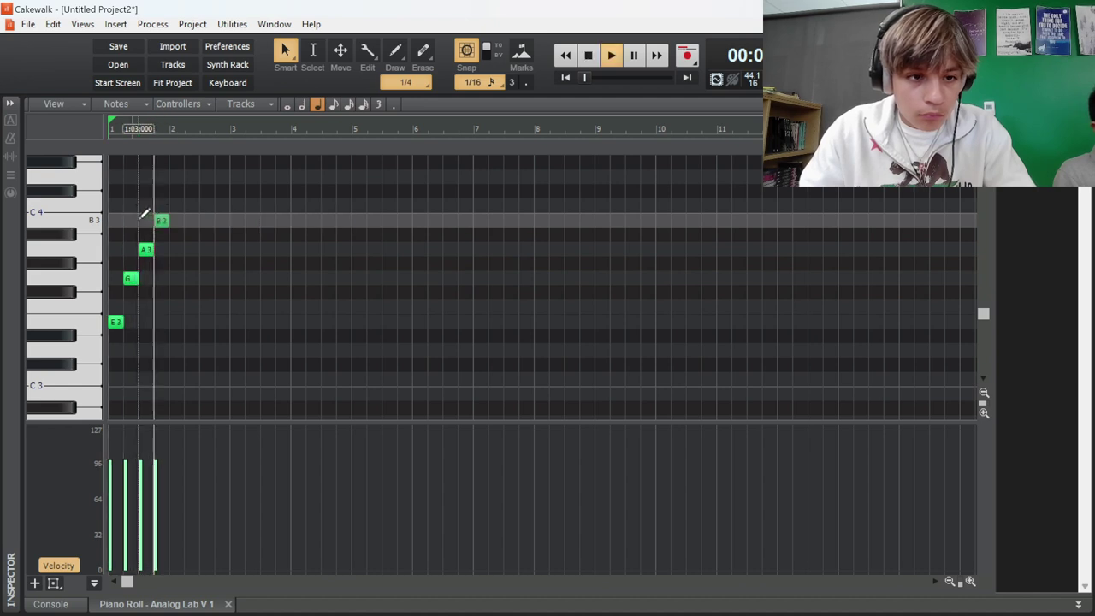
# - Listen to the four-note phrase, then paste a copy of it and place the copy in measure 3
pyautogui.scroll(3, 149, 213)
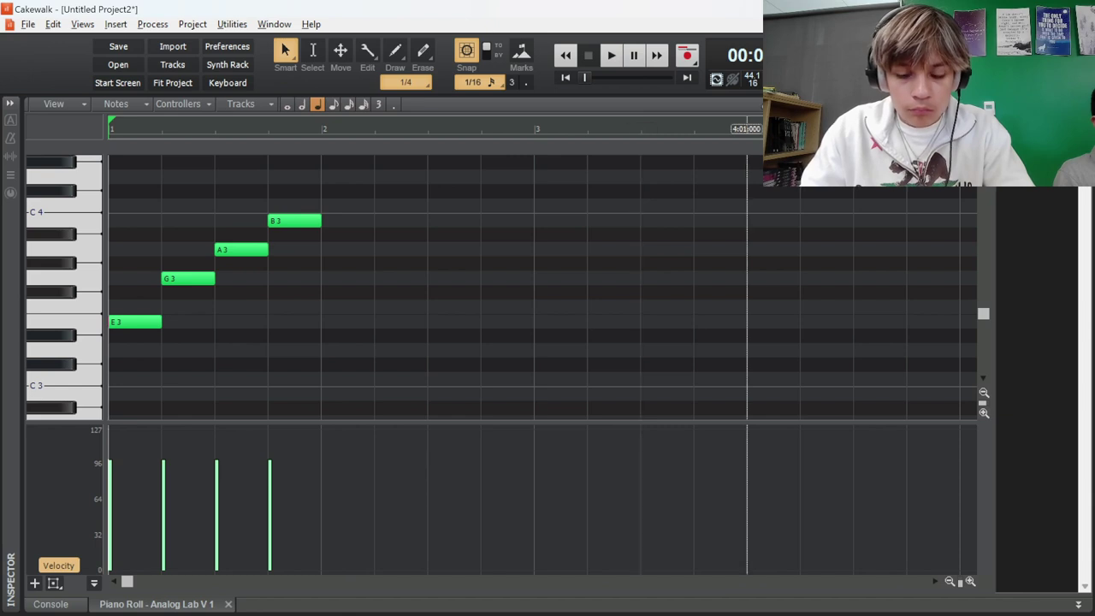
pyautogui.press('space')
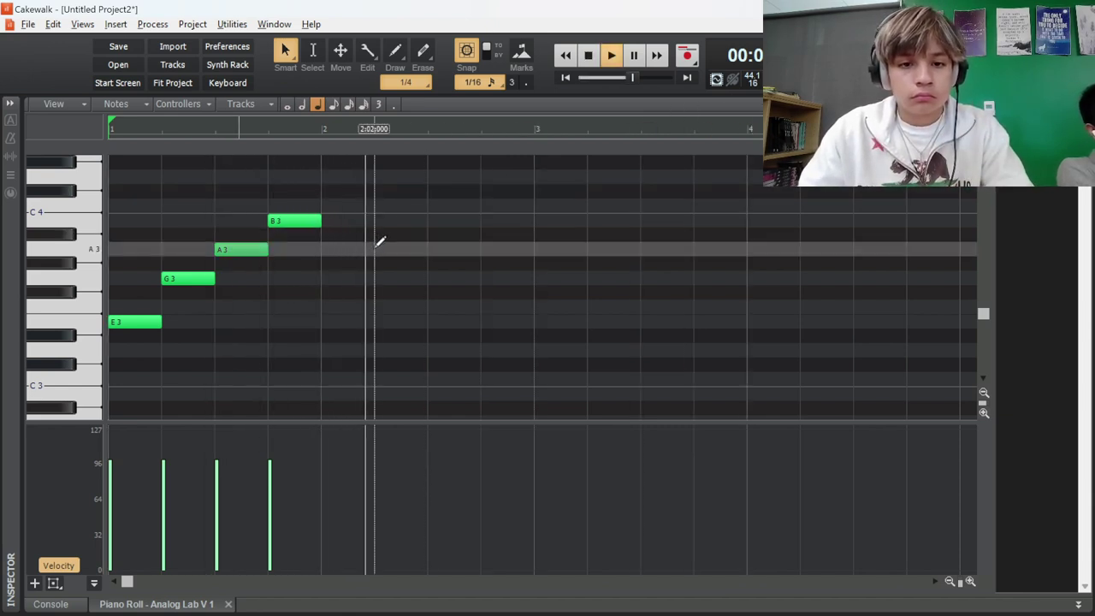
pyautogui.press('space')
pyautogui.hotkey('ctrl', 'v')
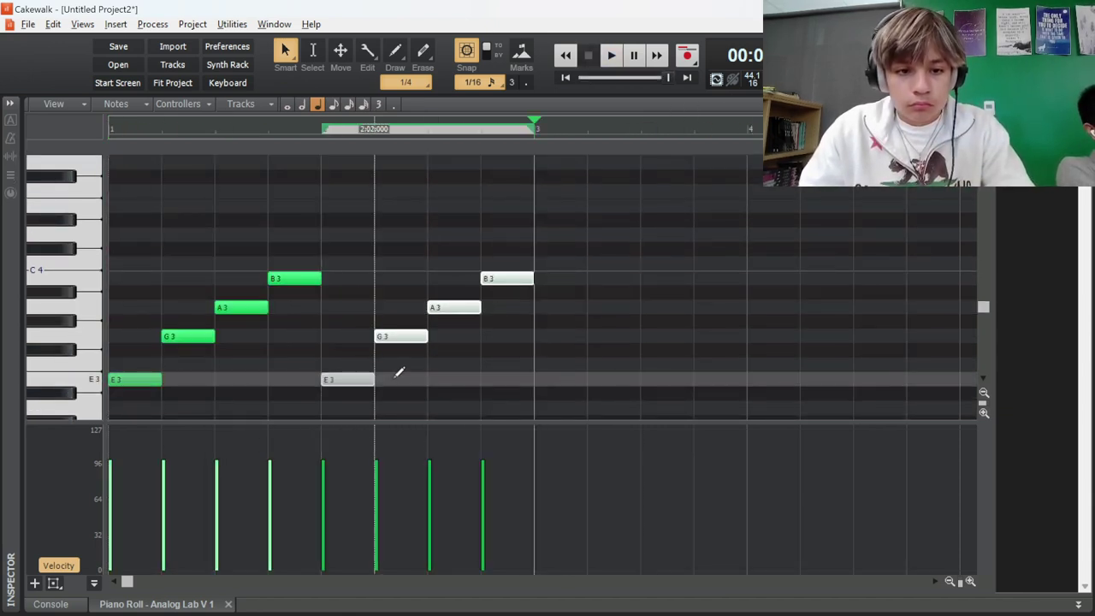
pyautogui.moveTo(348, 383); pyautogui.dragTo(552, 384)
pyautogui.click(530, 380)
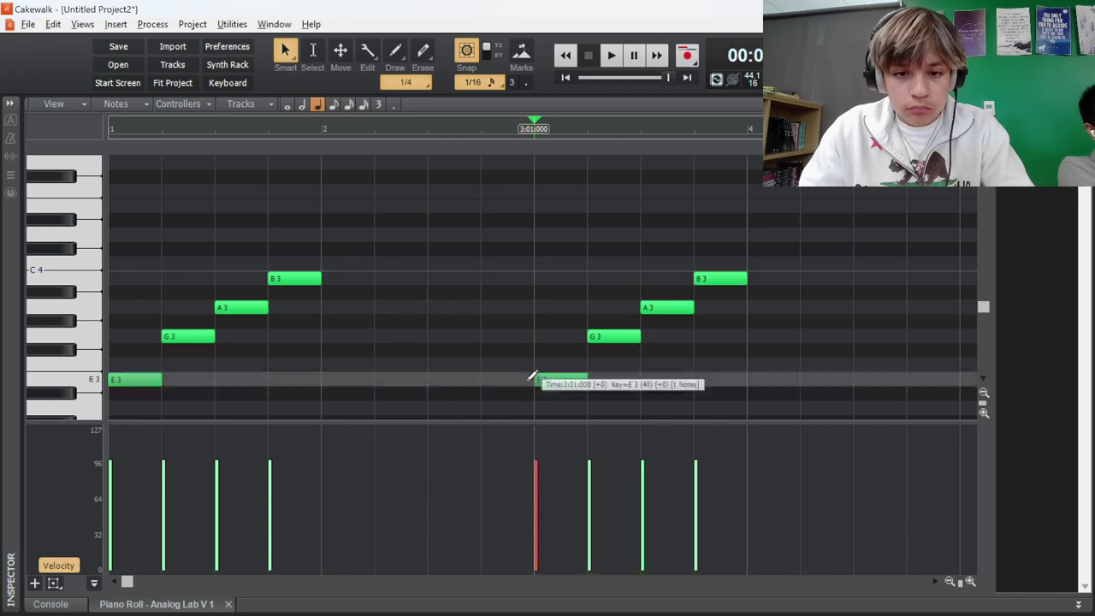
# - Play back the two four-note phrases in measures 1 and 3
pyautogui.scroll(-1, 524, 363)
pyautogui.scroll(-8, 522, 360)
pyautogui.scroll(2, 217, 349)
pyautogui.scroll(8, 218, 349)
pyautogui.scroll(-3, 290, 324)
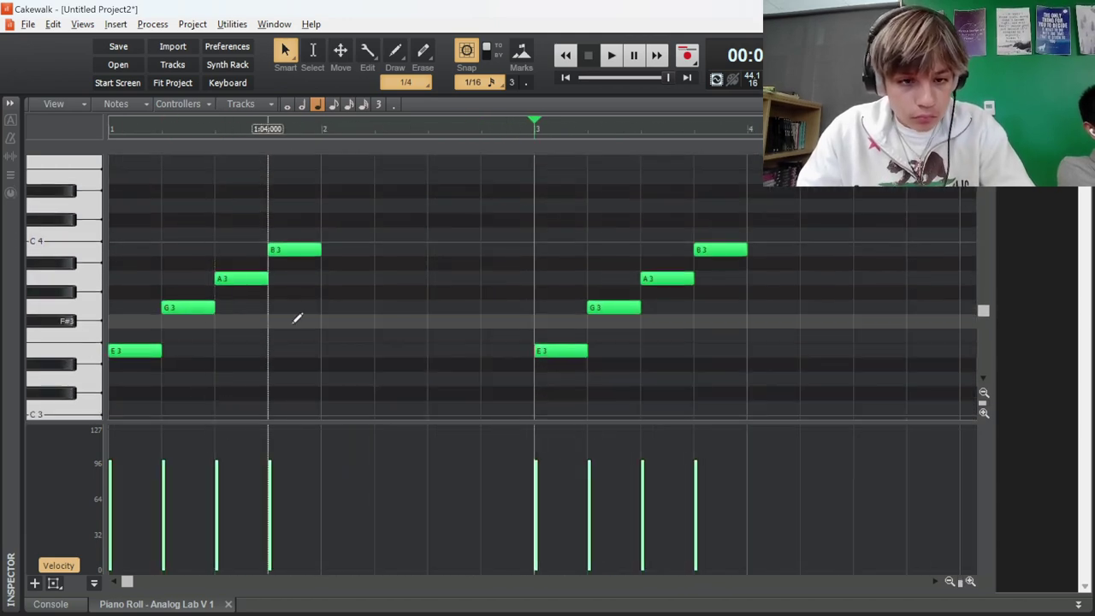
pyautogui.click(564, 337)
pyautogui.hotkey('ctrl', 'z')
pyautogui.press('w')
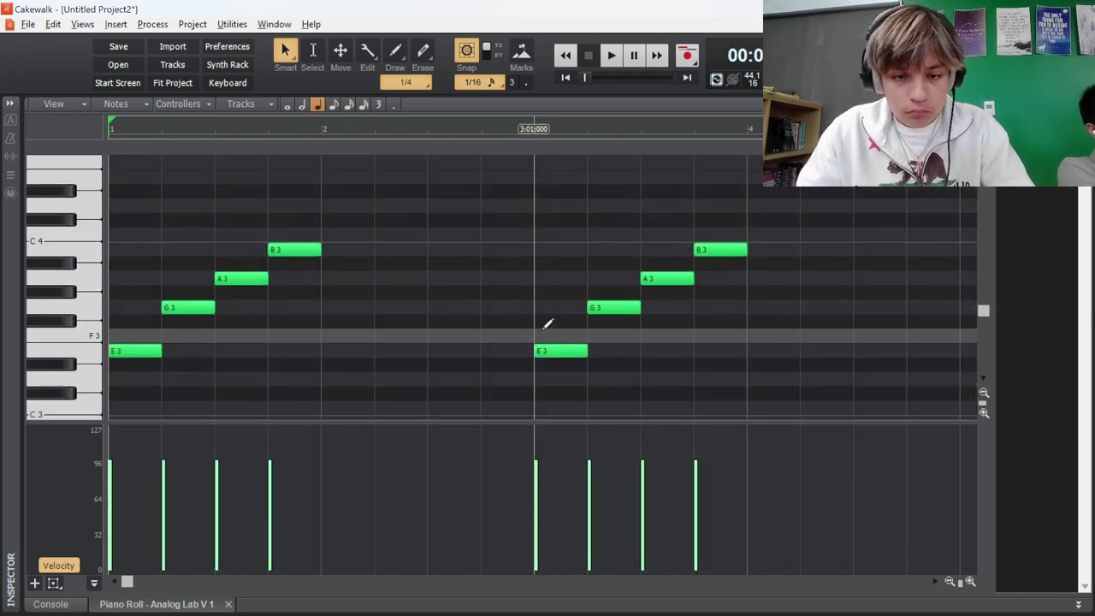
pyautogui.press('space')
pyautogui.scroll(-3, 531, 317)
pyautogui.hotkey('ctrl', 'Left')
pyautogui.scroll(-1, 431, 312)
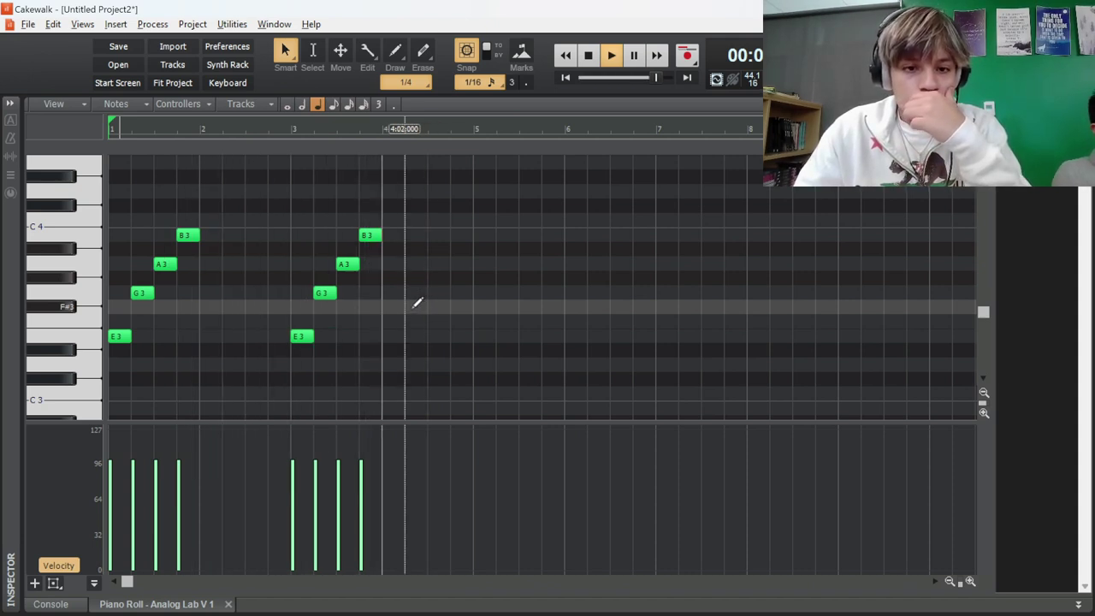
# - Duplicate both four-note phrases and move the copies to measures 5 and 7, two semitones lower so each starts on D3
pyautogui.moveTo(452, 391); pyautogui.dragTo(20, 115)
pyautogui.hotkey('ctrl', 'd')
pyautogui.press('space')
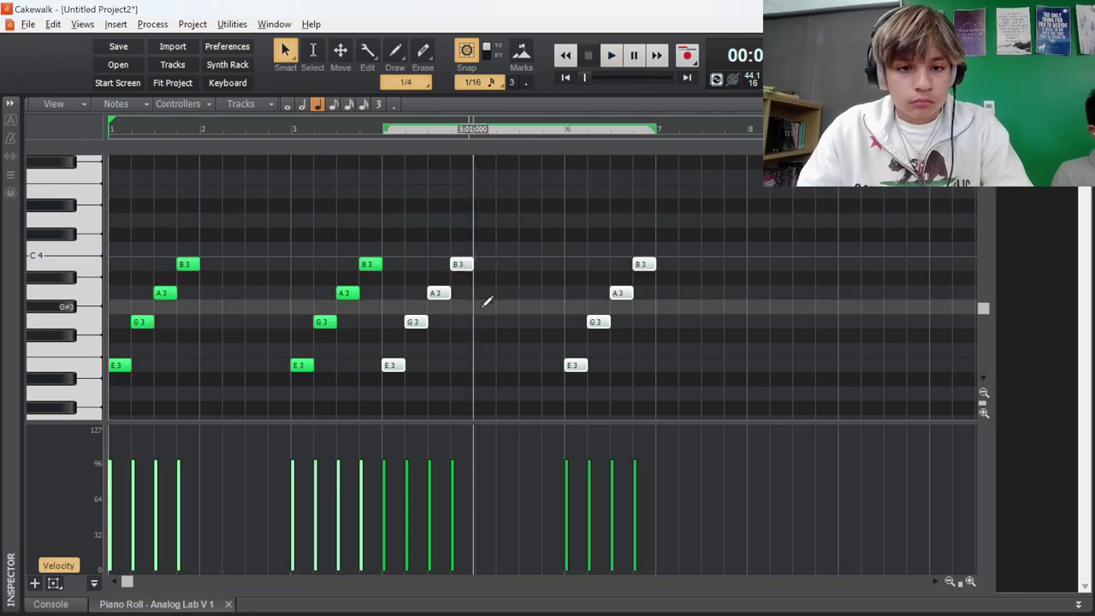
pyautogui.moveTo(393, 365); pyautogui.dragTo(481, 396)
pyautogui.click(477, 369)
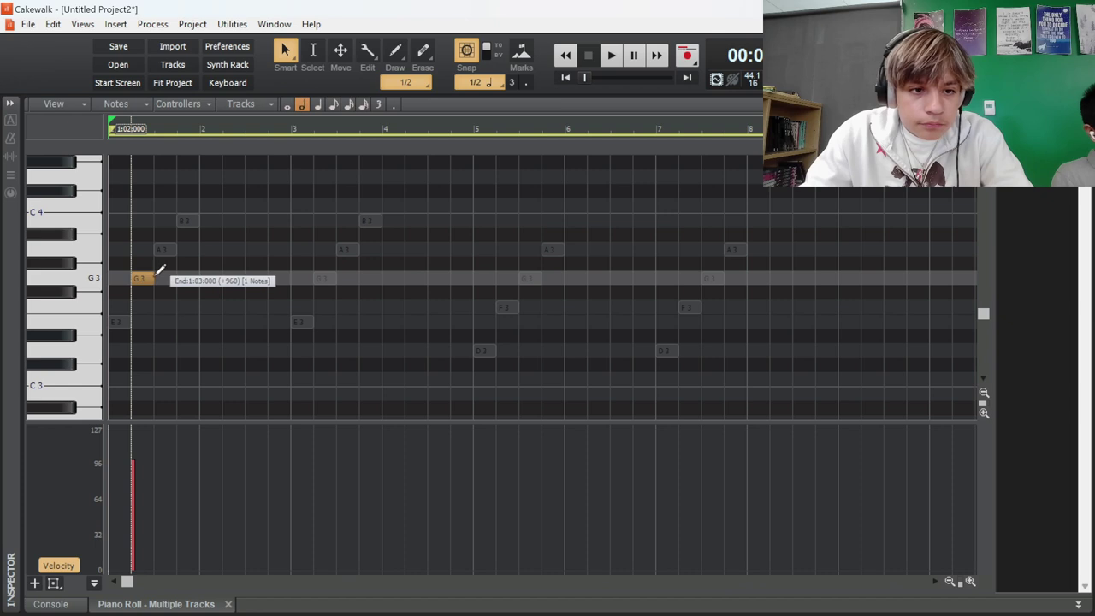
# - Move the second track's G3 note on beat 2 of measure 1 up in pitch, set the note duration to 1/4 and play it
pyautogui.moveTo(159, 270)
pyautogui.mouseDown()
pyautogui.moveTo(147, 276)
pyautogui.moveTo(161, 176)
pyautogui.moveTo(163, 193)
pyautogui.mouseUp()
pyautogui.press('4')
pyautogui.press('space')
pyautogui.press('space')
pyautogui.press('space')
pyautogui.scroll(-4, 165, 186)
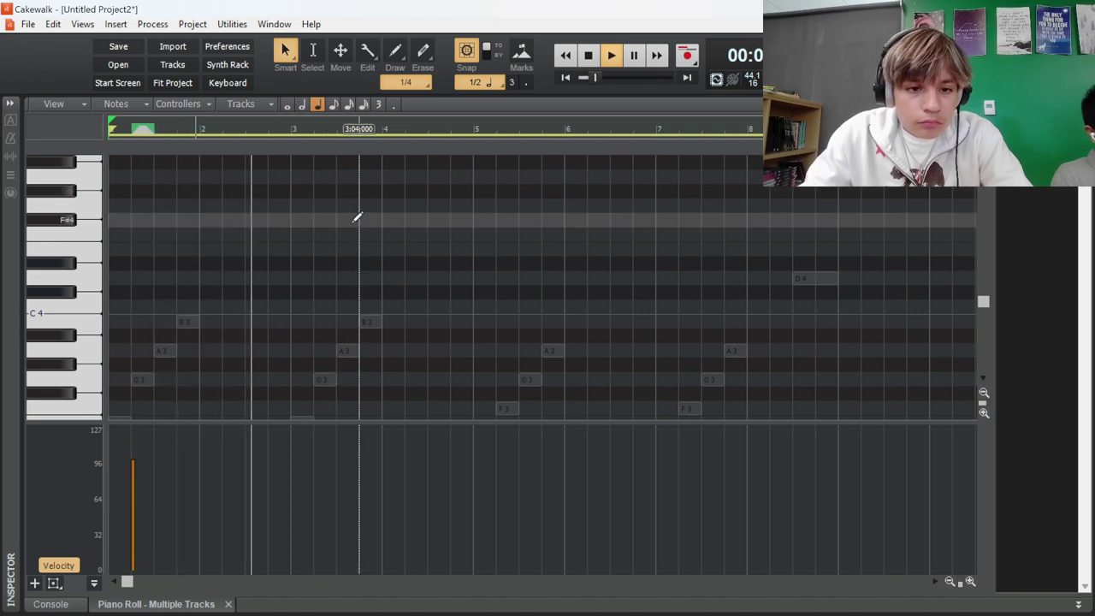
# - Add quarter notes A3 and B3 on beats 3 and 4 of measure 3, raise both by an octave and play them
pyautogui.press('space')
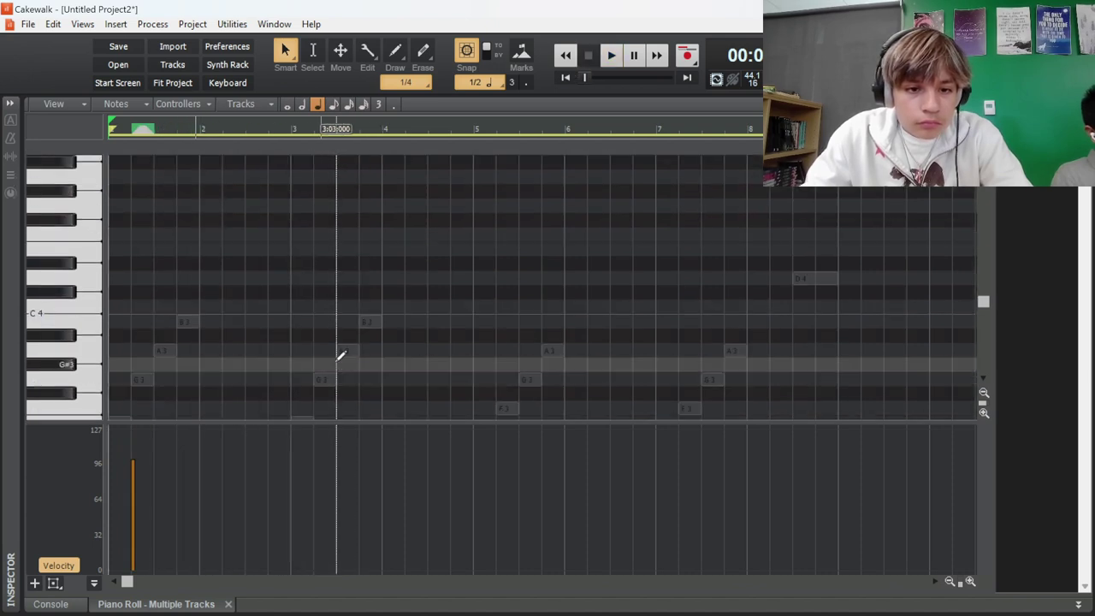
pyautogui.click(340, 350)
pyautogui.click(365, 322)
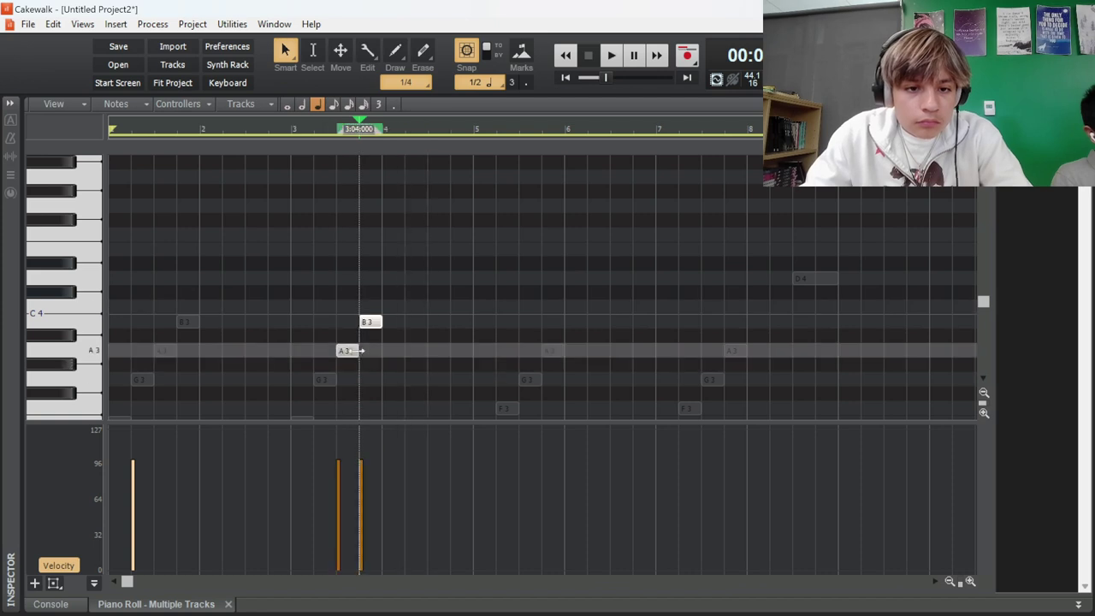
pyautogui.moveTo(356, 351); pyautogui.dragTo(346, 206)
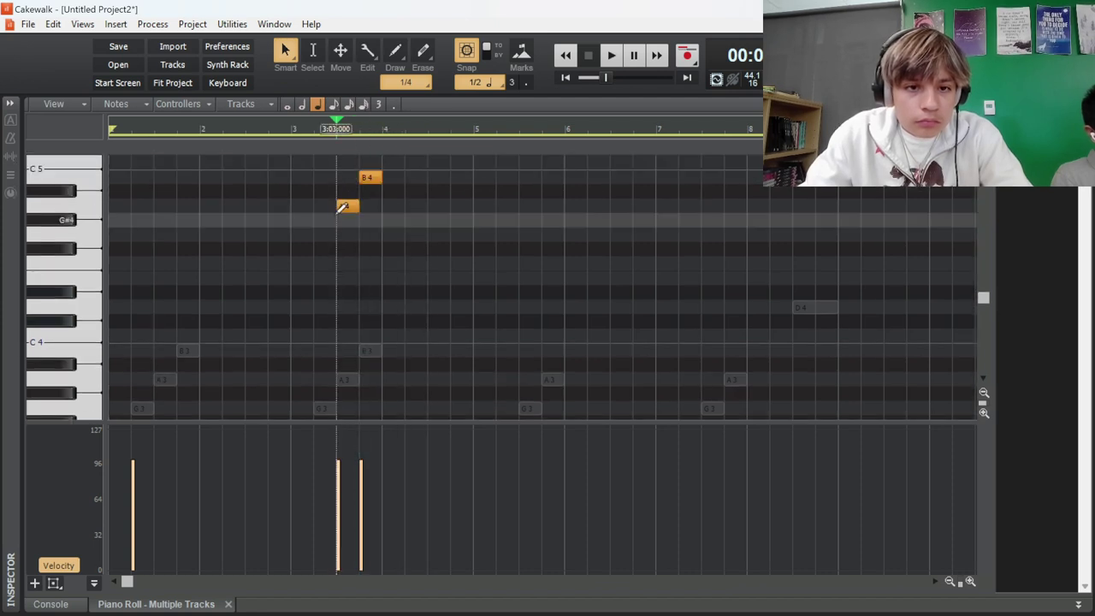
pyautogui.press('space')
pyautogui.scroll(2, 339, 213)
pyautogui.press('space')
pyautogui.press('space')
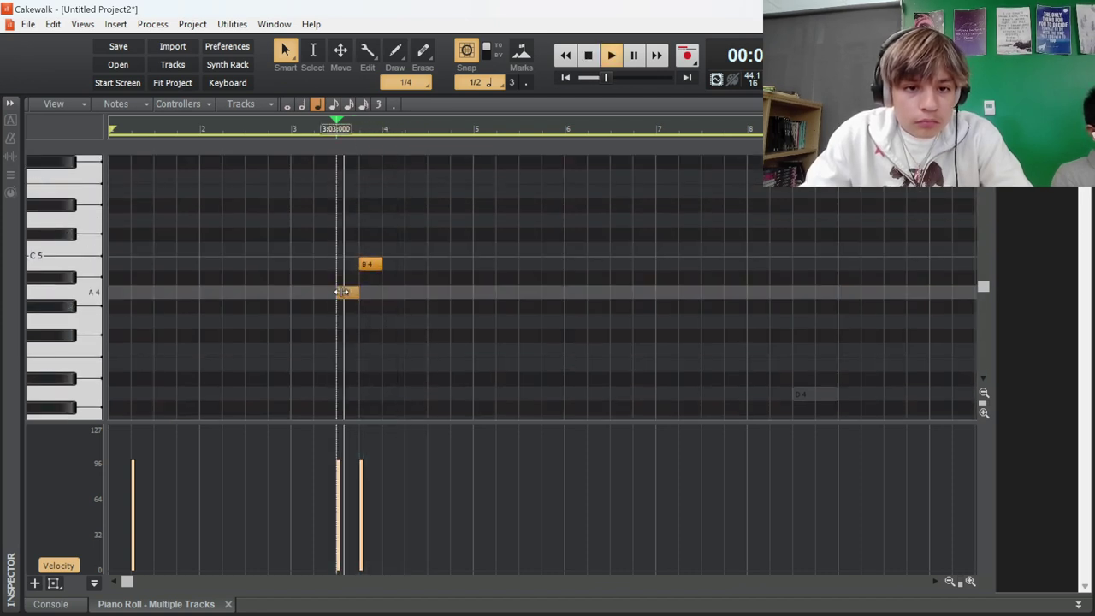
# - Move the A4 and B4 notes in measure 3 further up in pitch and play the melody from the start
pyautogui.moveTo(335, 257)
pyautogui.mouseDown()
pyautogui.moveTo(371, 313)
pyautogui.moveTo(342, 215)
pyautogui.moveTo(391, 220)
pyautogui.moveTo(342, 253)
pyautogui.mouseUp()
pyautogui.press('space')
pyautogui.press('space')
pyautogui.scroll(-10, 334, 250)
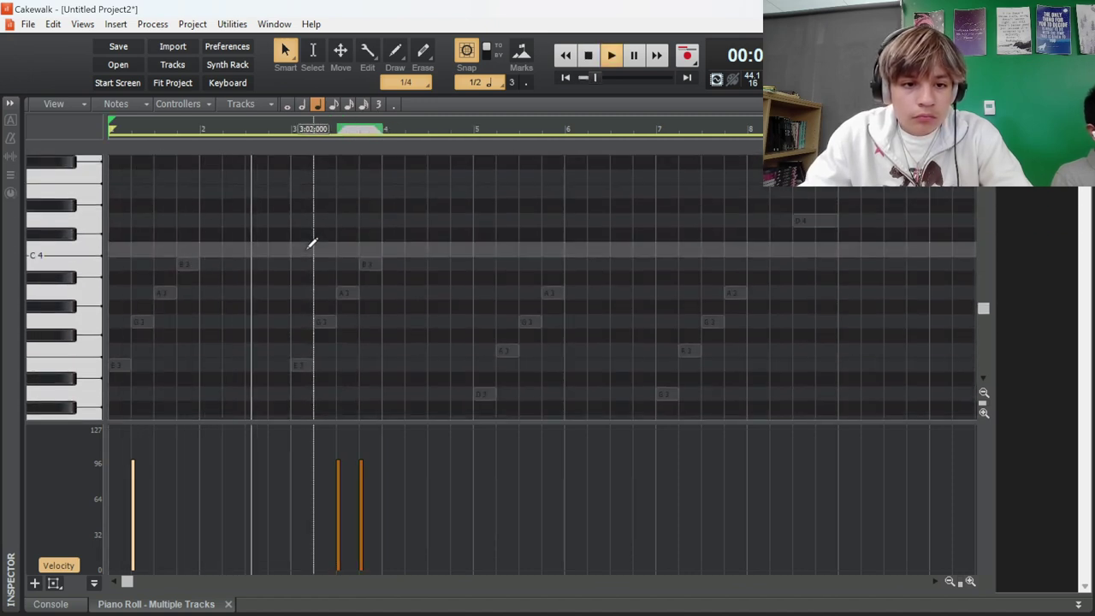
pyautogui.scroll(3, 396, 247)
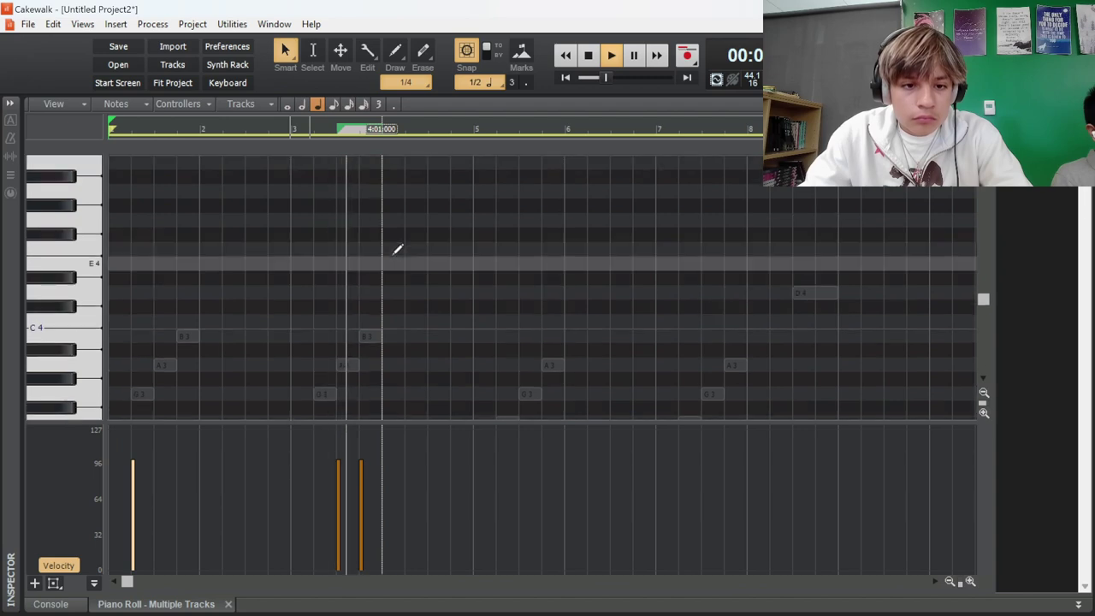
pyautogui.scroll(-4, 402, 249)
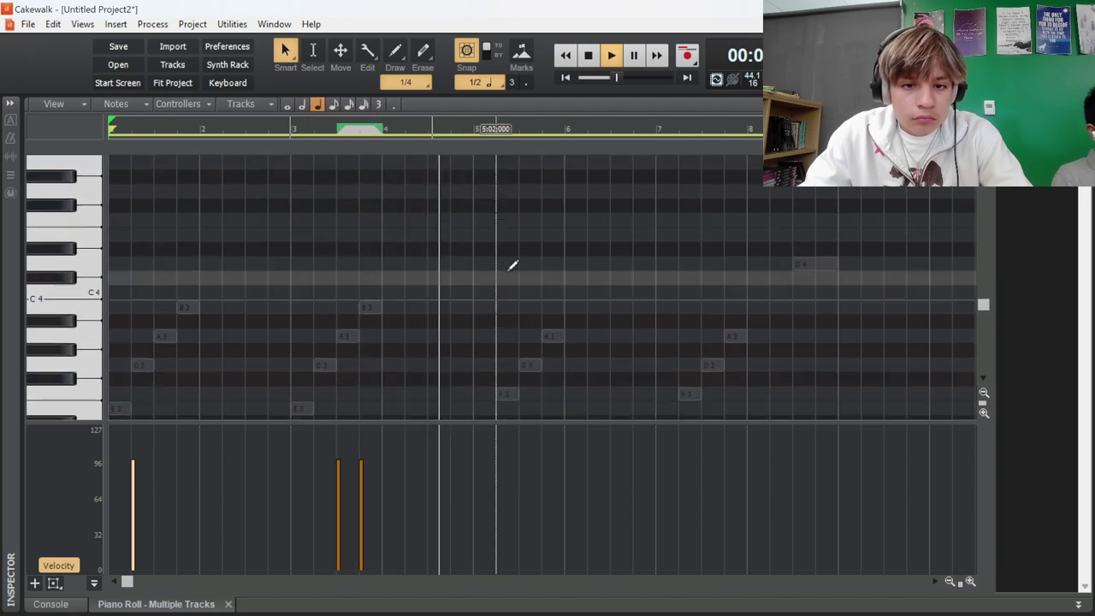
# - Add a quarter note G3 on beat 3 of measure 5 and raise it an octave to G4
pyautogui.click(525, 306)
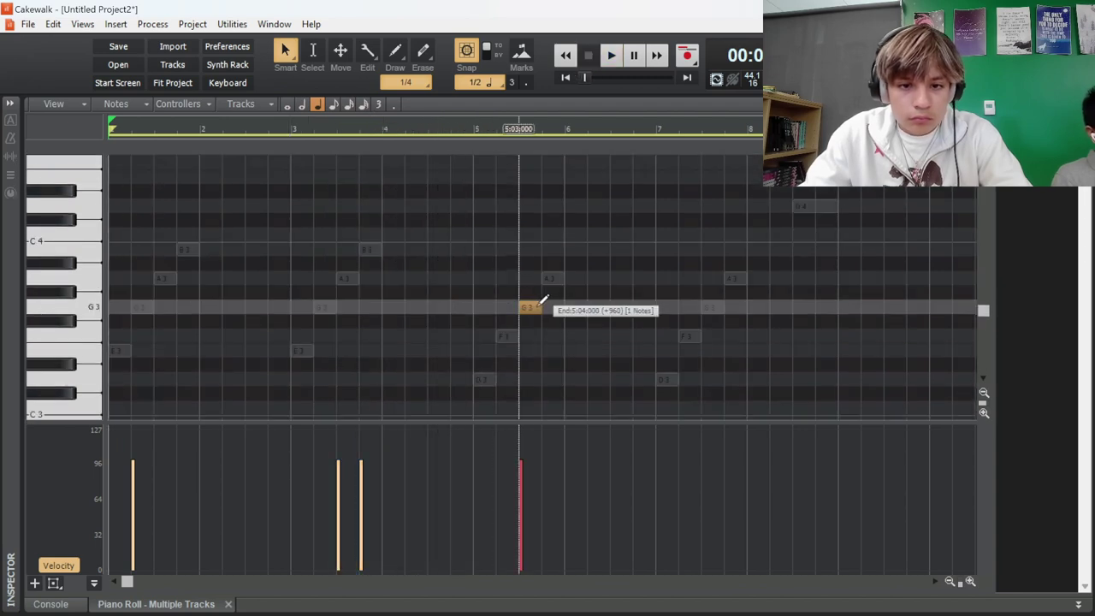
pyautogui.click(526, 307)
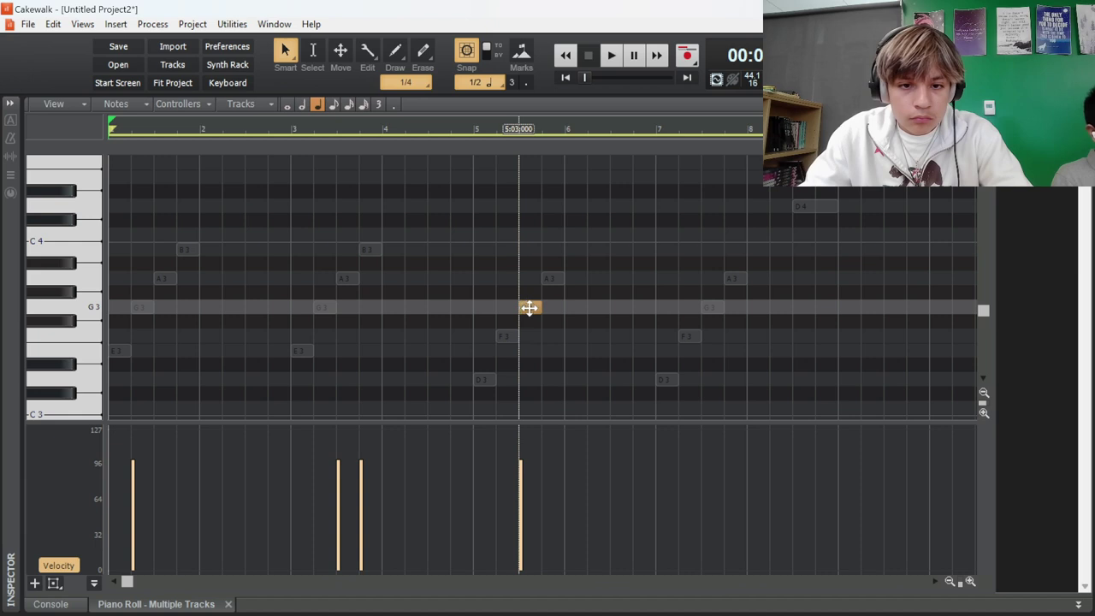
pyautogui.moveTo(529, 308); pyautogui.dragTo(508, 157)
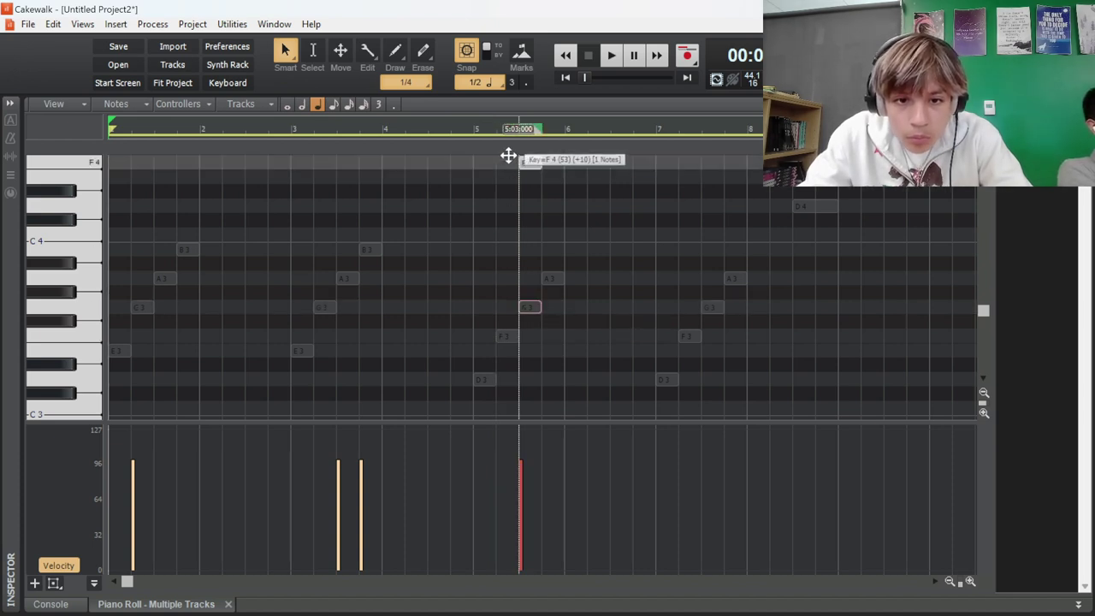
pyautogui.moveTo(508, 157); pyautogui.dragTo(552, 256)
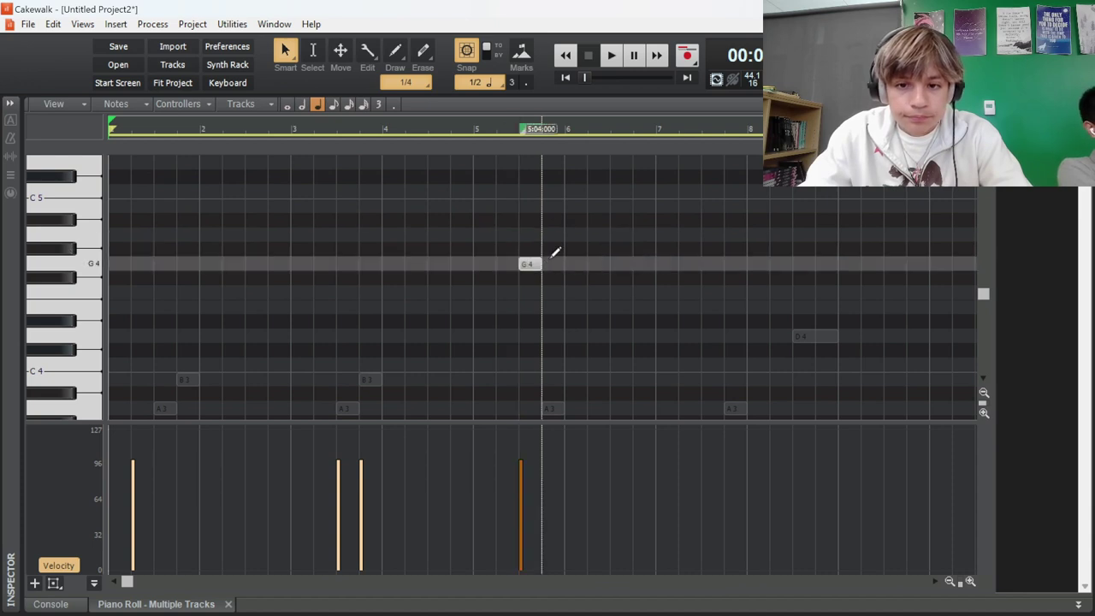
# - Add a quarter note G4 on beat 3 of measure 7 and a D5 on beat 3 of measure 8
pyautogui.scroll(-3, 590, 247)
pyautogui.click(703, 176)
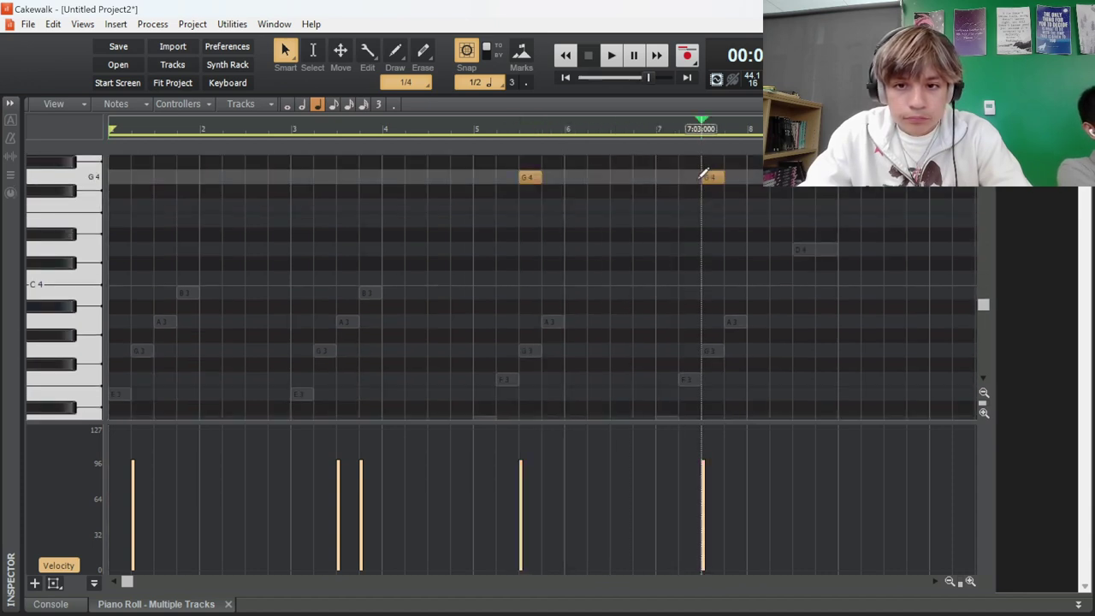
pyautogui.scroll(2, 706, 176)
pyautogui.click(796, 205)
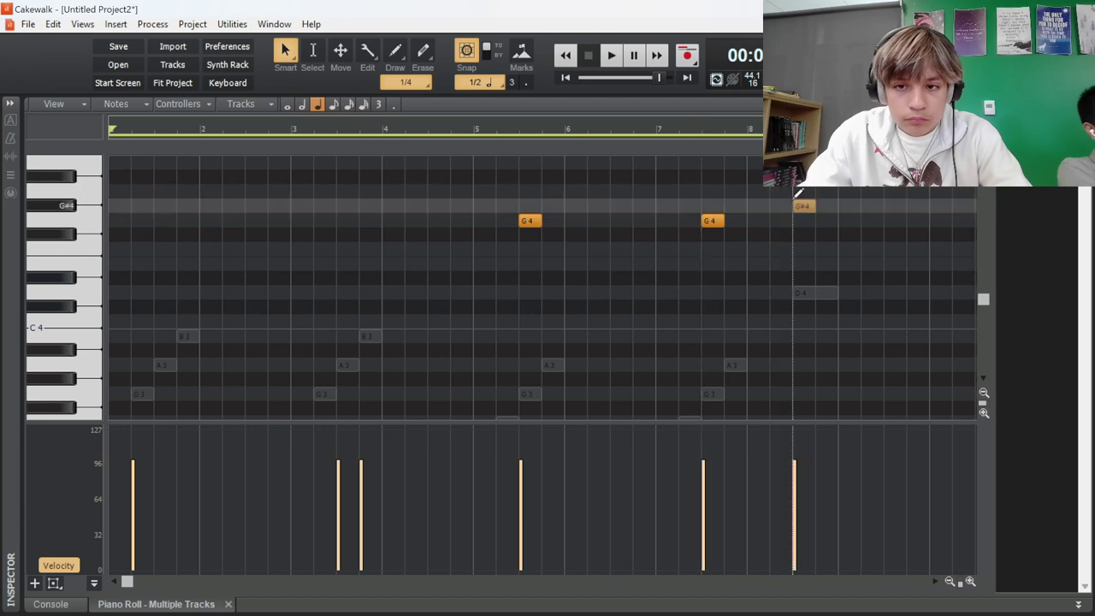
pyautogui.moveTo(806, 207); pyautogui.dragTo(806, 162)
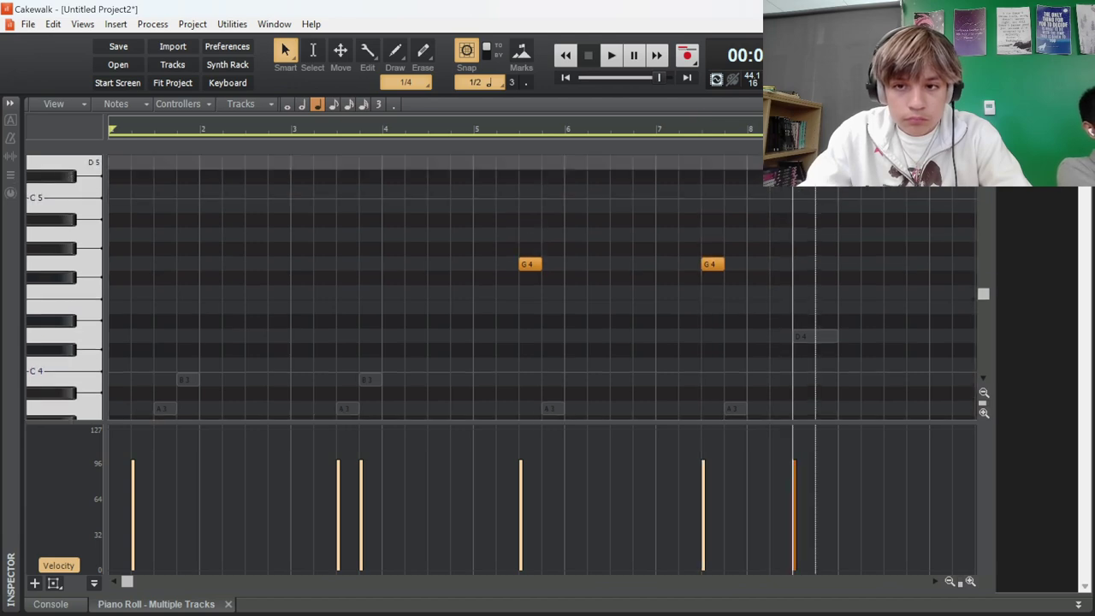
# - Play the melody from the start to check the added high notes against the lower phrases
pyautogui.press('space')
pyautogui.scroll(-8, 622, 217)
pyautogui.scroll(2, 501, 273)
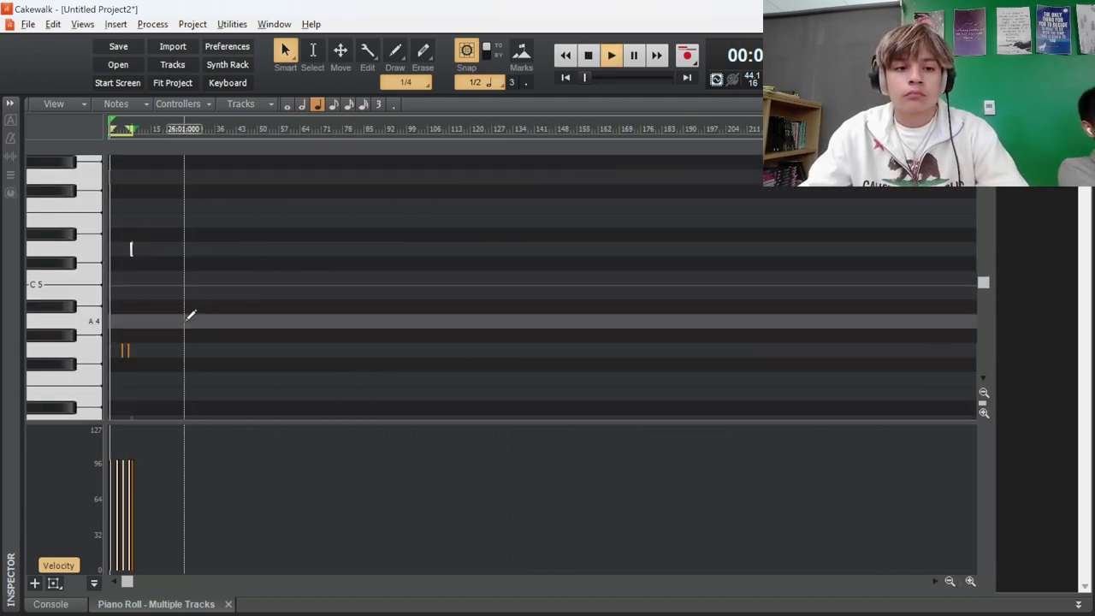
pyautogui.scroll(8, 175, 309)
pyautogui.scroll(-1, 366, 317)
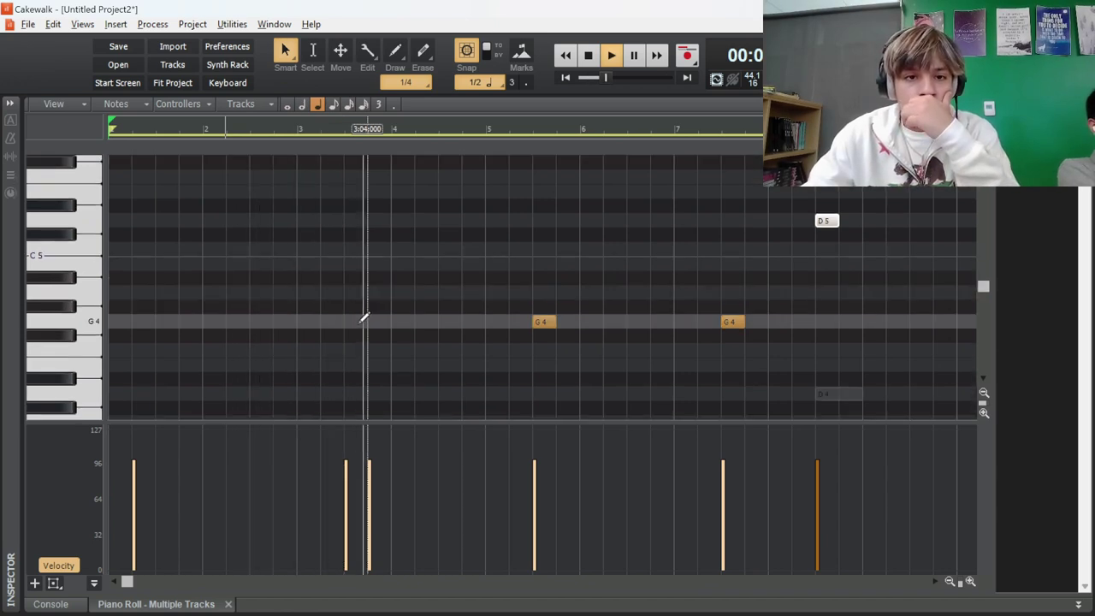
pyautogui.scroll(-3, 366, 315)
pyautogui.scroll(2, 368, 314)
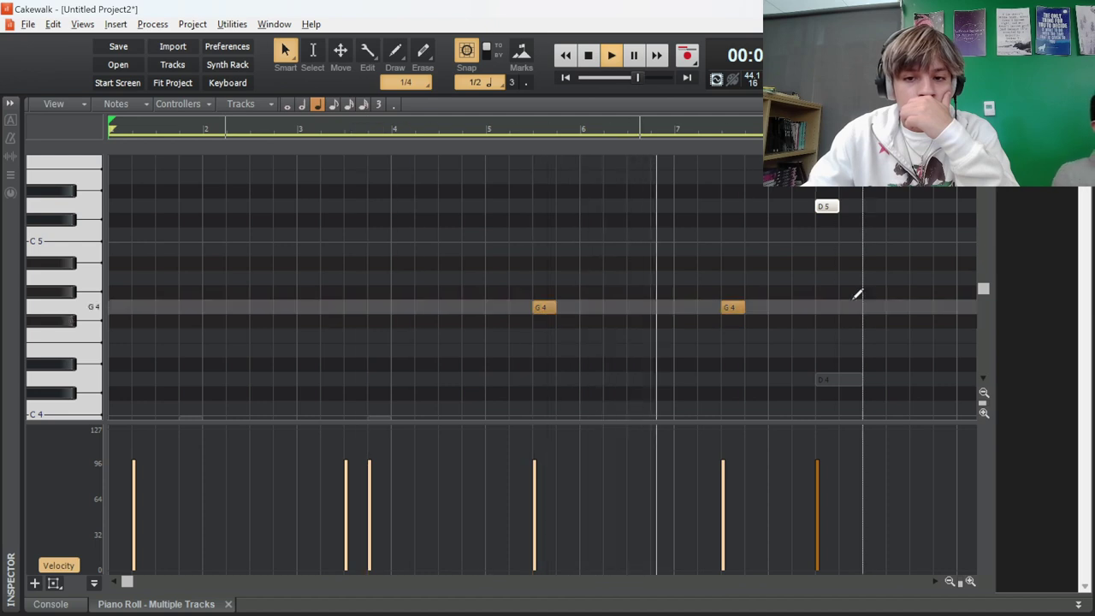
# - Add a quarter note A4 on beat 4 of measure 7 during playback
pyautogui.scroll(-3, 858, 294)
pyautogui.click(750, 190)
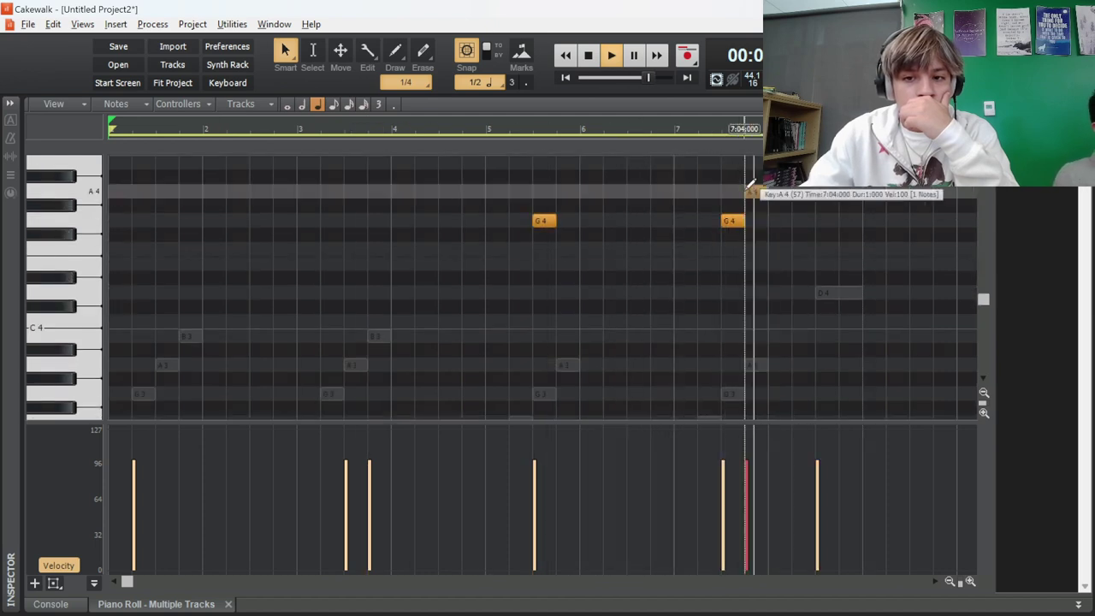
pyautogui.scroll(2, 774, 197)
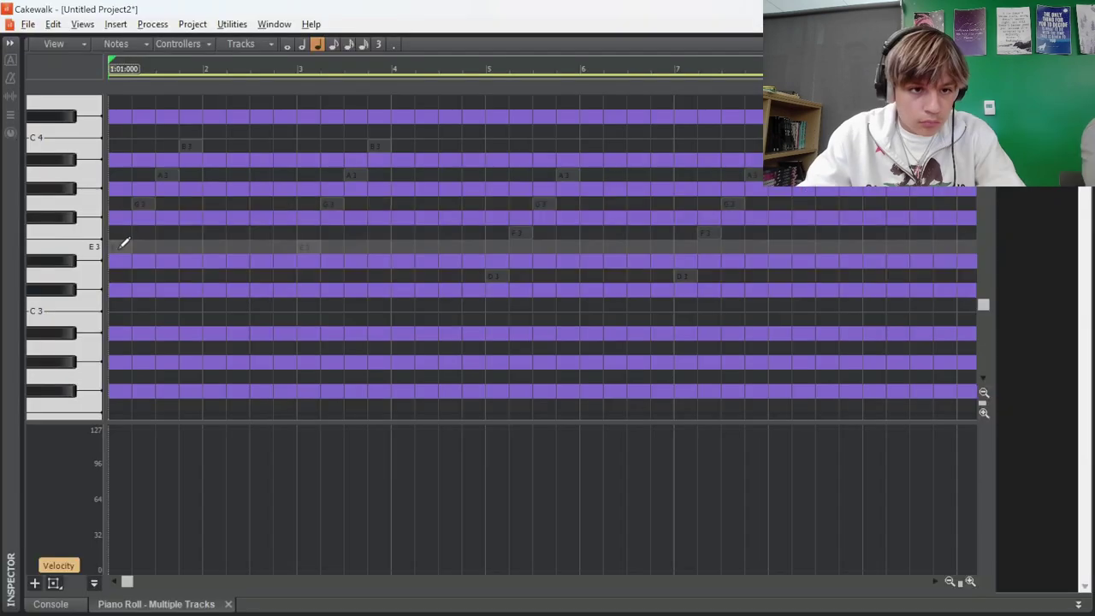
# - On the purple track, add whole-note chords of E3, G3 and B3 at measures 1 and 3
pyautogui.moveTo(122, 247); pyautogui.dragTo(205, 247)
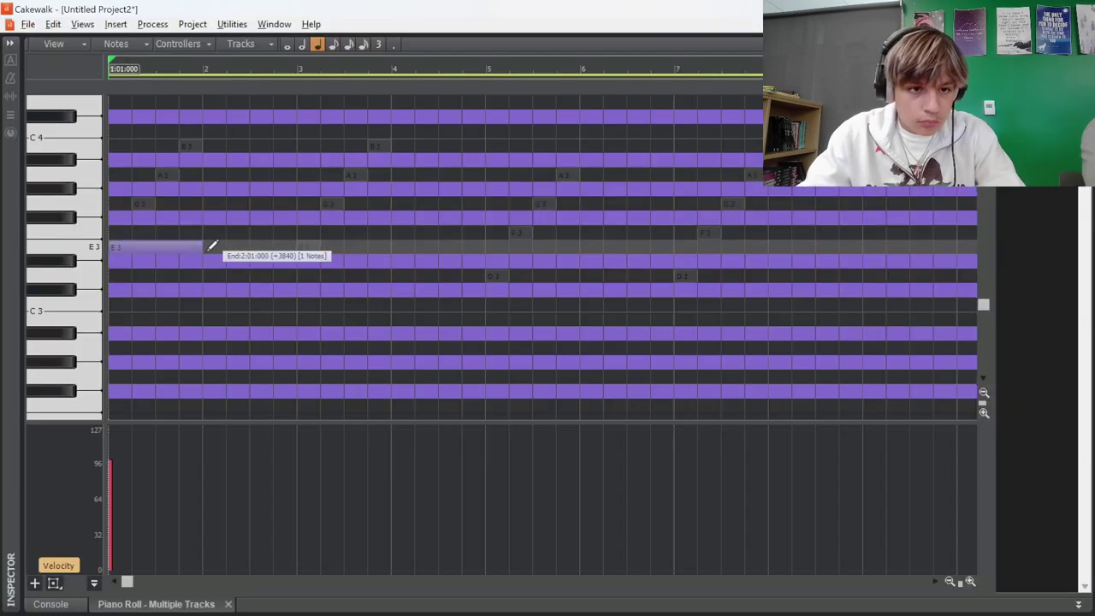
pyautogui.click(117, 202)
pyautogui.click(128, 146)
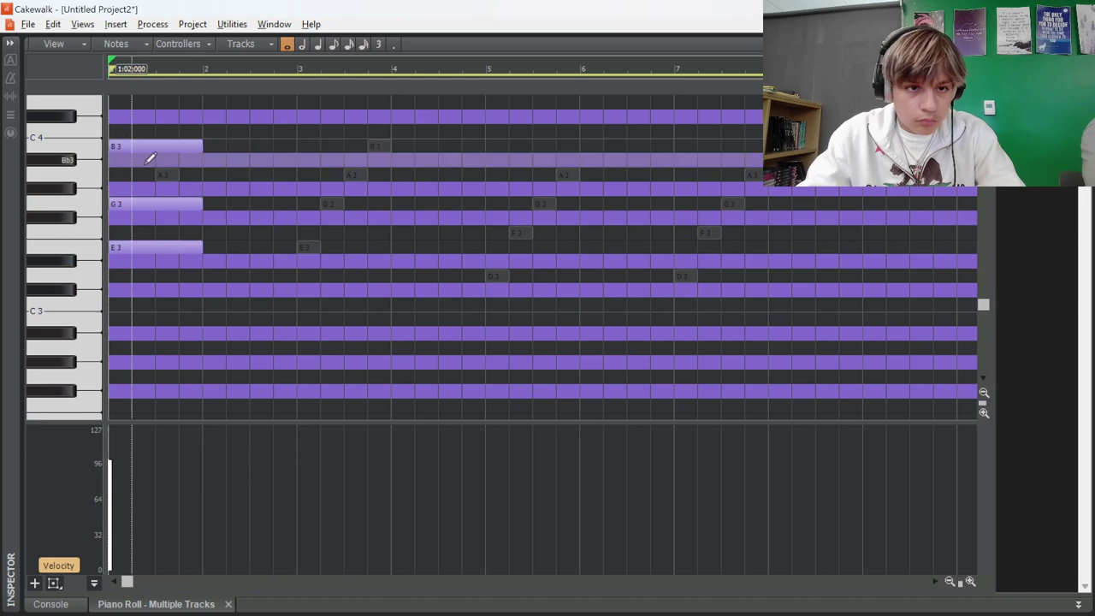
pyautogui.click(299, 247)
pyautogui.click(301, 203)
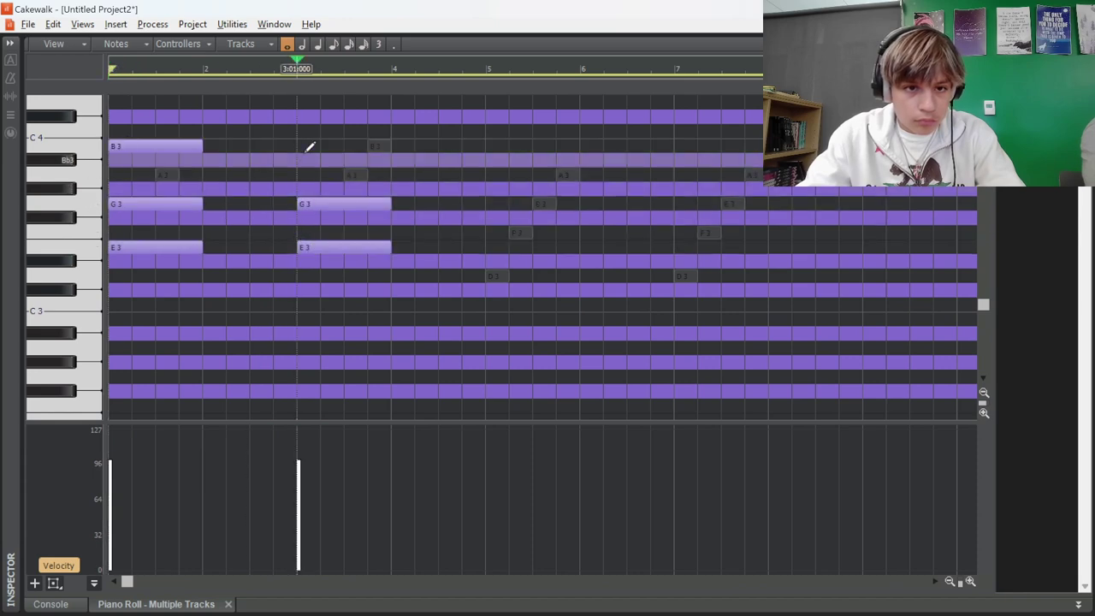
pyautogui.click(310, 146)
# - Add whole-note chords of D3, F3 and A3 at measures 5 and 7
pyautogui.click(484, 275)
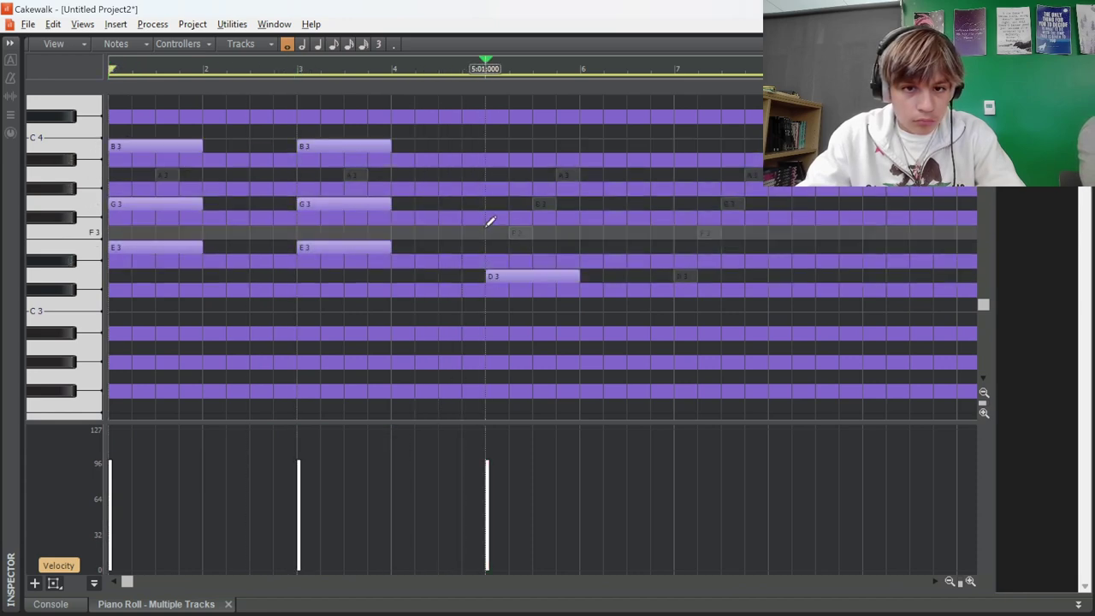
pyautogui.click(488, 232)
pyautogui.click(482, 175)
pyautogui.click(676, 275)
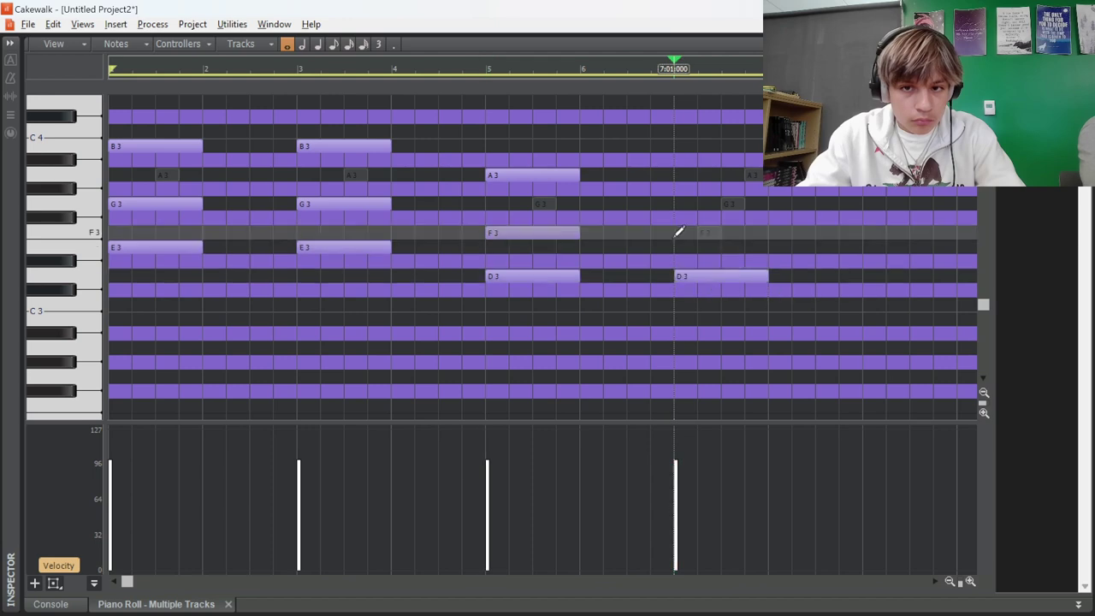
pyautogui.click(675, 232)
pyautogui.click(675, 174)
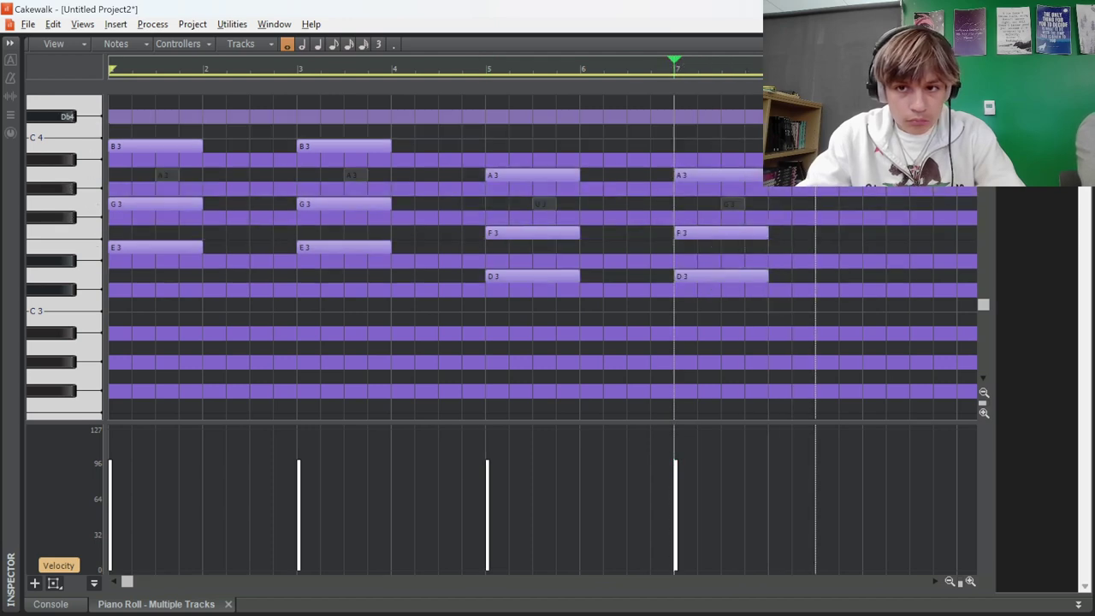
# - Raise all the chord notes by one octave and listen to them with the melody
pyautogui.hotkey('ctrl', 'a')
pyautogui.moveTo(532, 283); pyautogui.dragTo(556, 145)
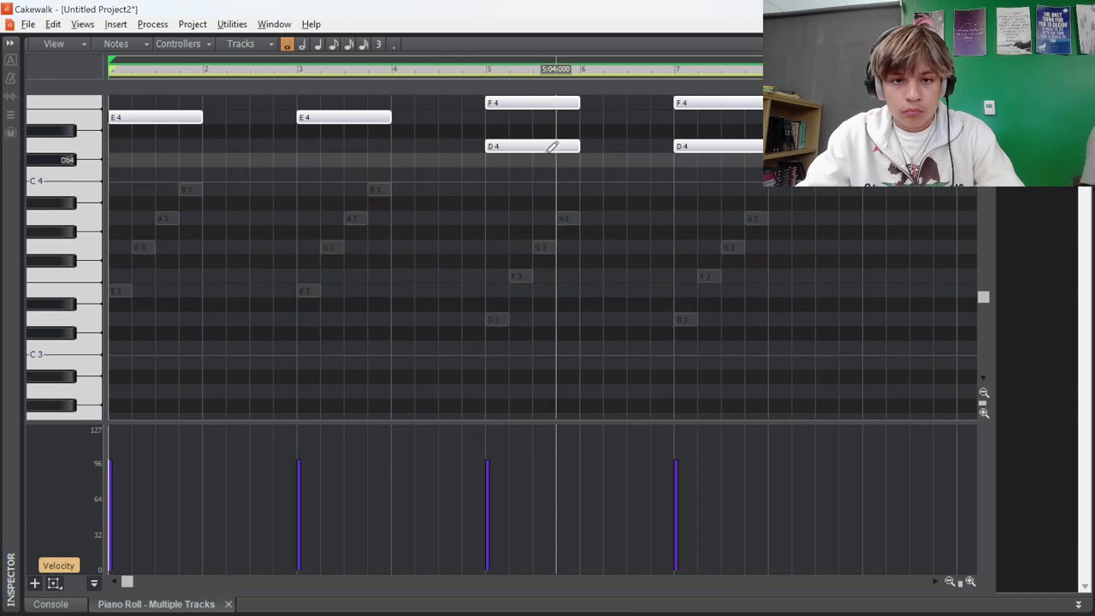
pyautogui.click(907, 44)
pyautogui.click(928, 94)
pyautogui.scroll(4, 403, 254)
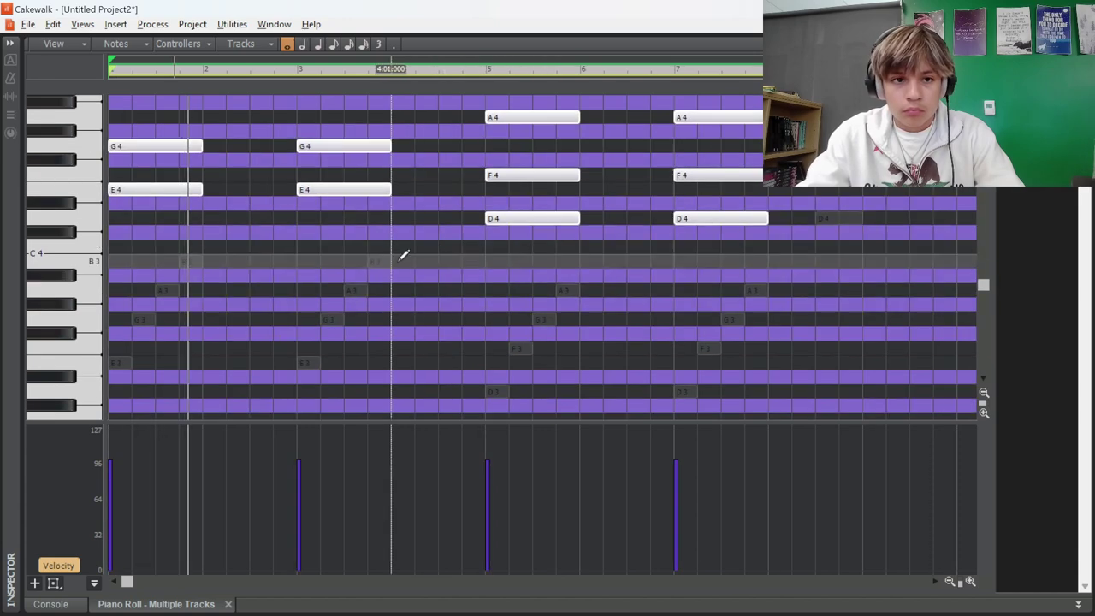
pyautogui.click(285, 299)
pyautogui.scroll(3, 290, 294)
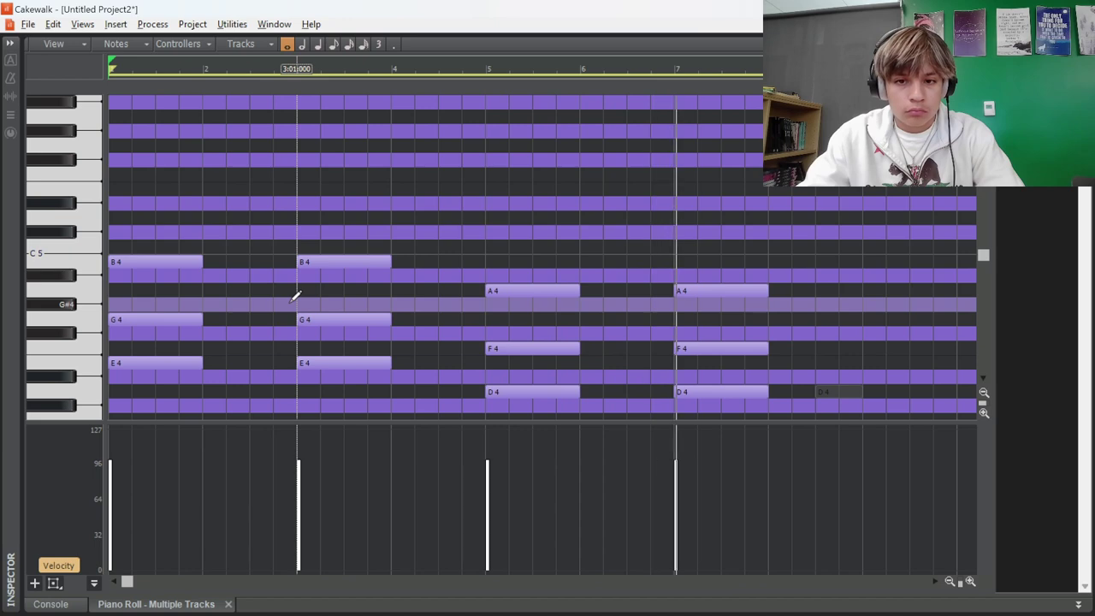
pyautogui.scroll(-9, 689, 287)
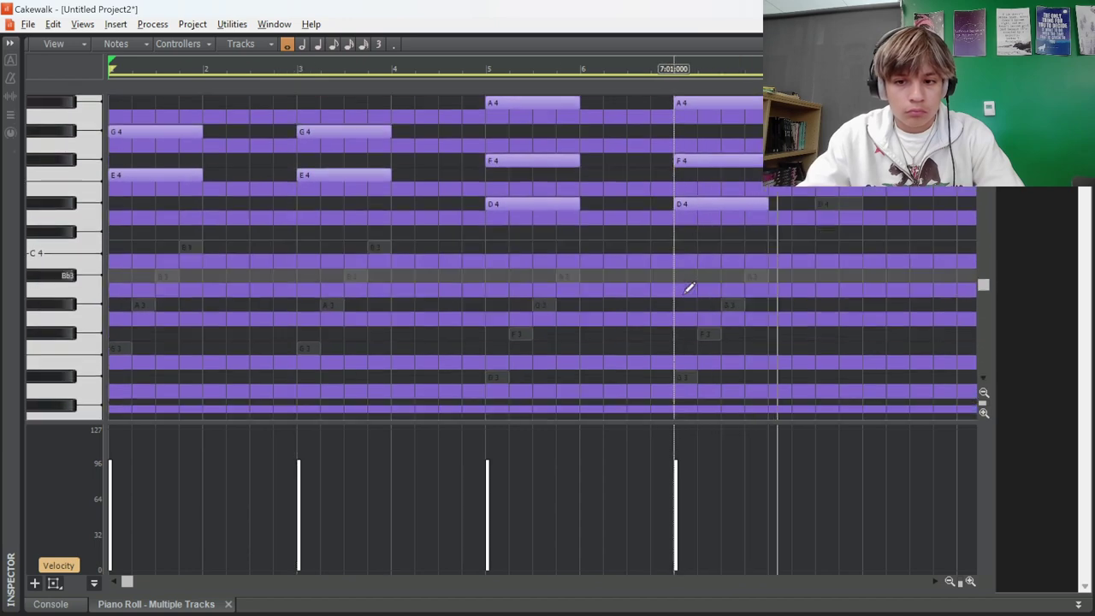
# - Add a half note D5 on beat 3 of measure 8
pyautogui.scroll(9, 689, 287)
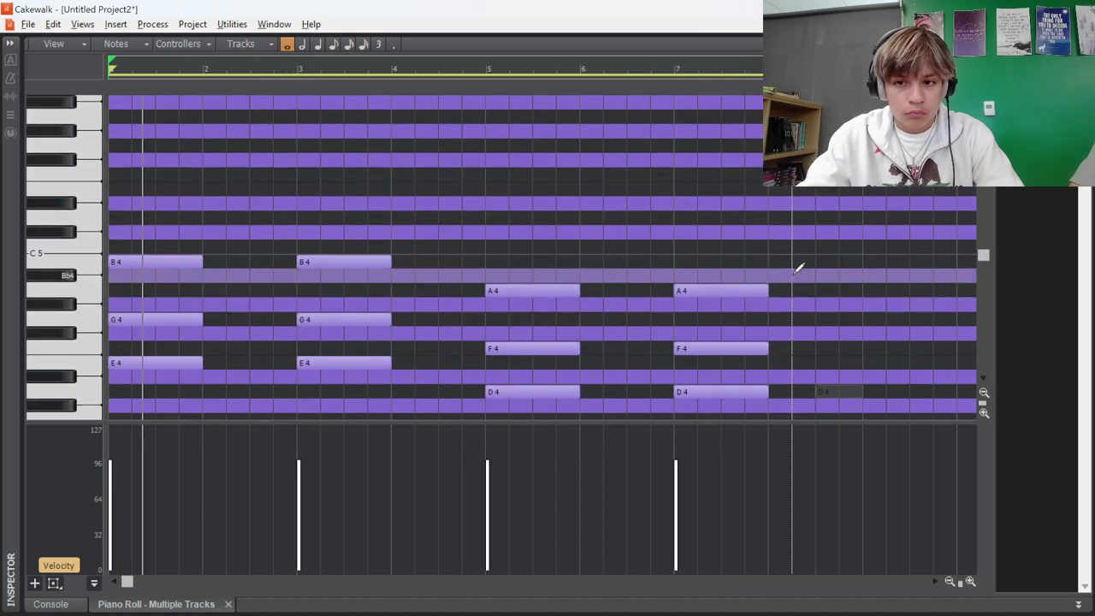
pyautogui.scroll(4, 798, 268)
pyautogui.moveTo(815, 290)
pyautogui.mouseDown()
pyautogui.moveTo(866, 291)
pyautogui.moveTo(867, 318)
pyautogui.mouseUp()
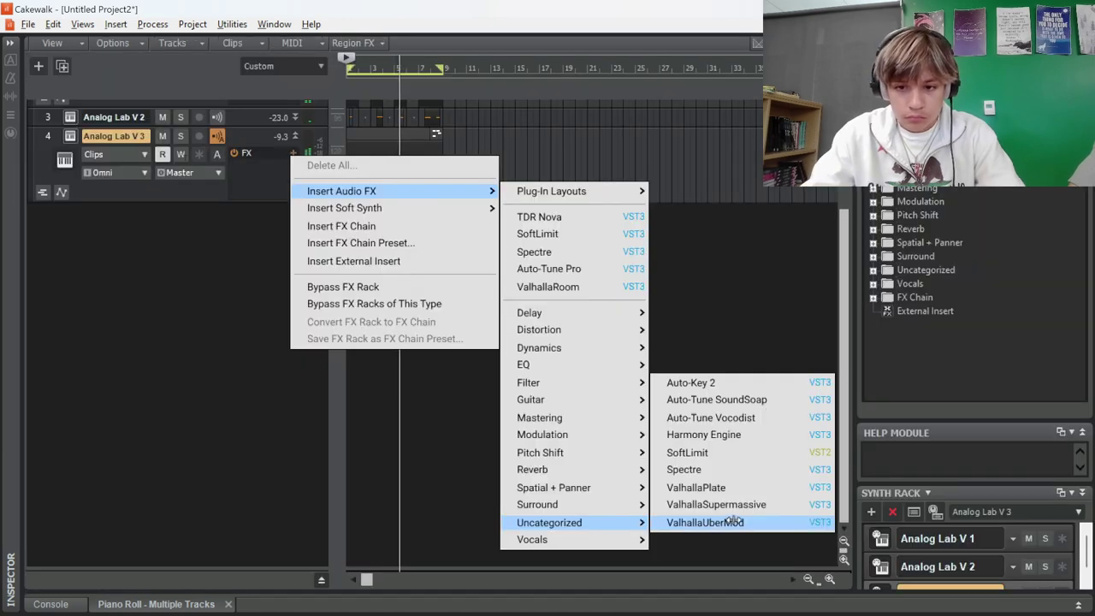
# - Insert the Harmony Engine effect on the Analog Lab V 3 track and set its key to A and scale to Harm. Minor
pyautogui.click(745, 435)
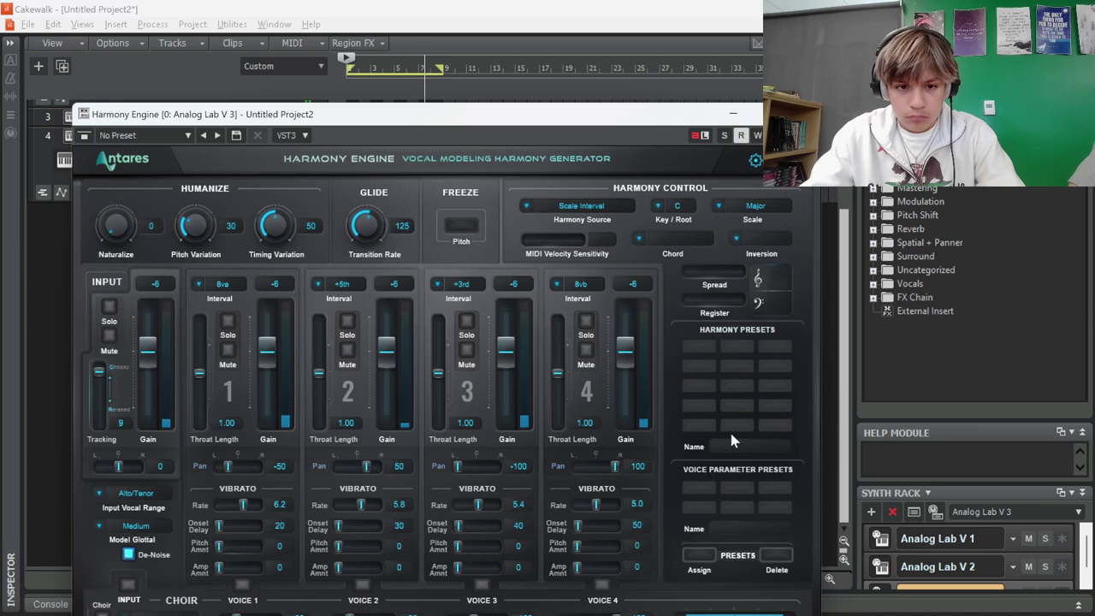
pyautogui.moveTo(389, 120); pyautogui.dragTo(472, 65)
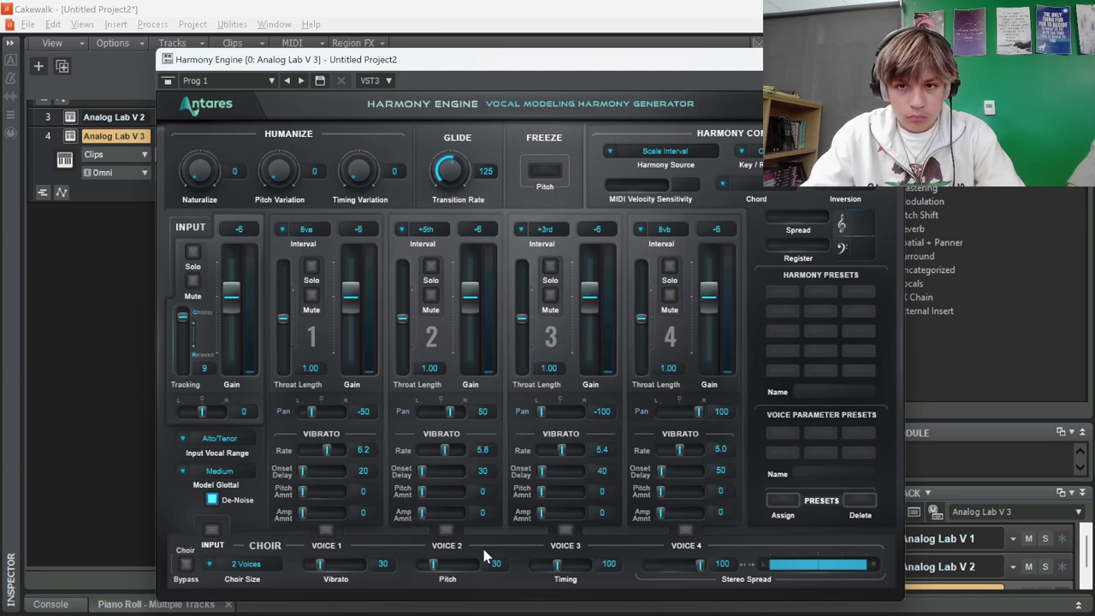
pyautogui.click(742, 153)
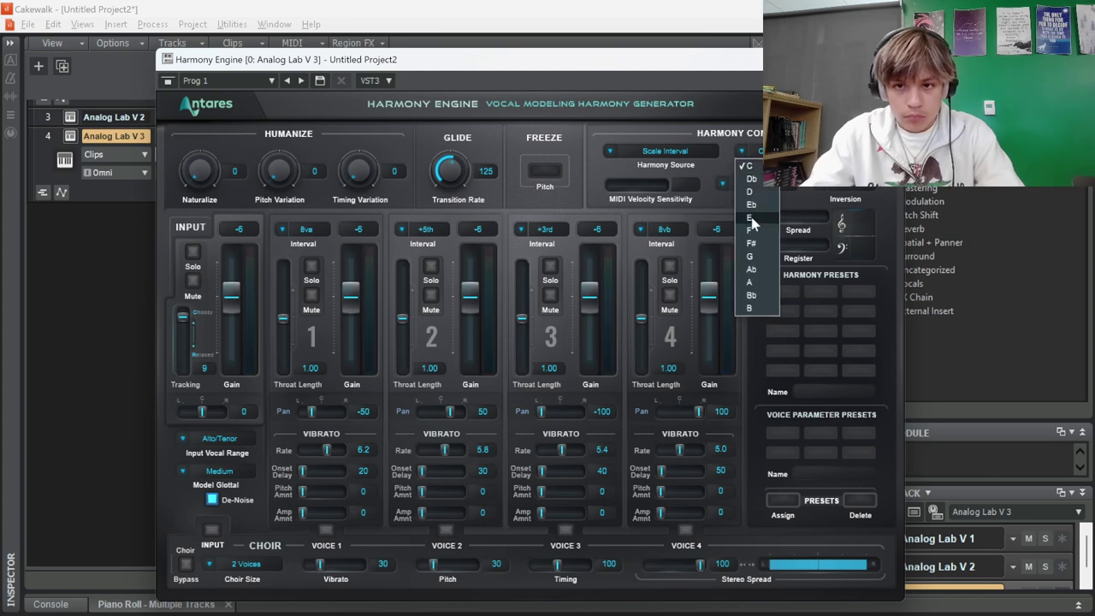
pyautogui.click(749, 283)
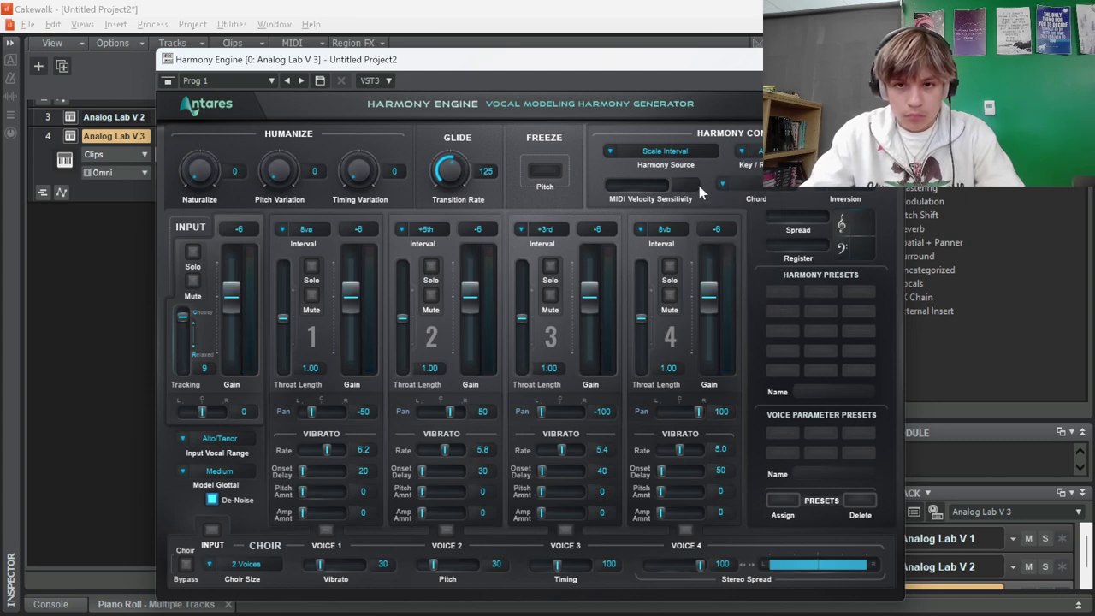
pyautogui.click(804, 151)
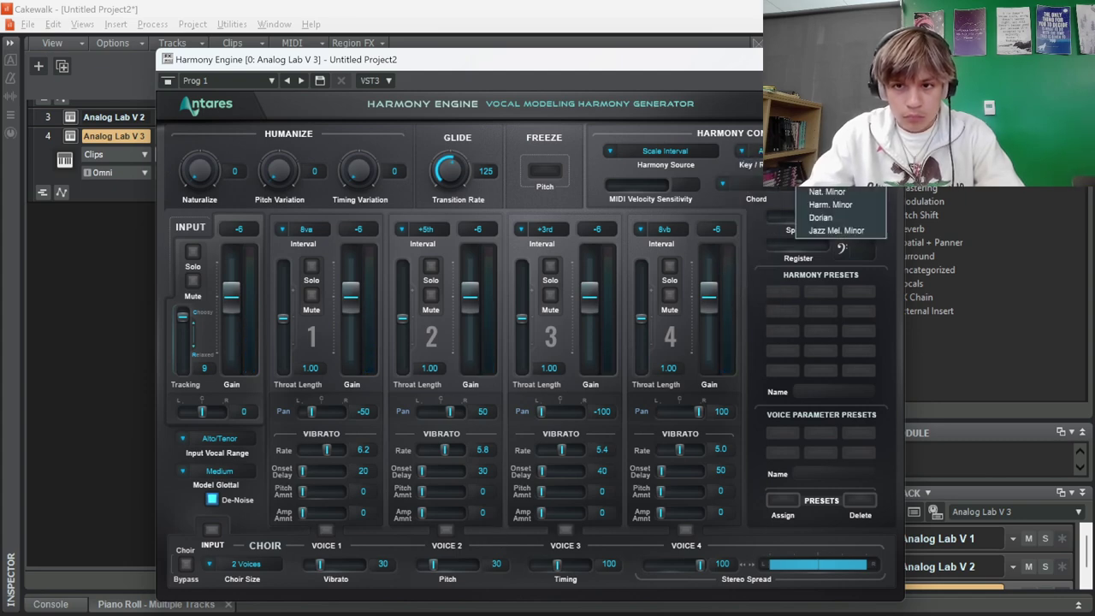
pyautogui.click(838, 205)
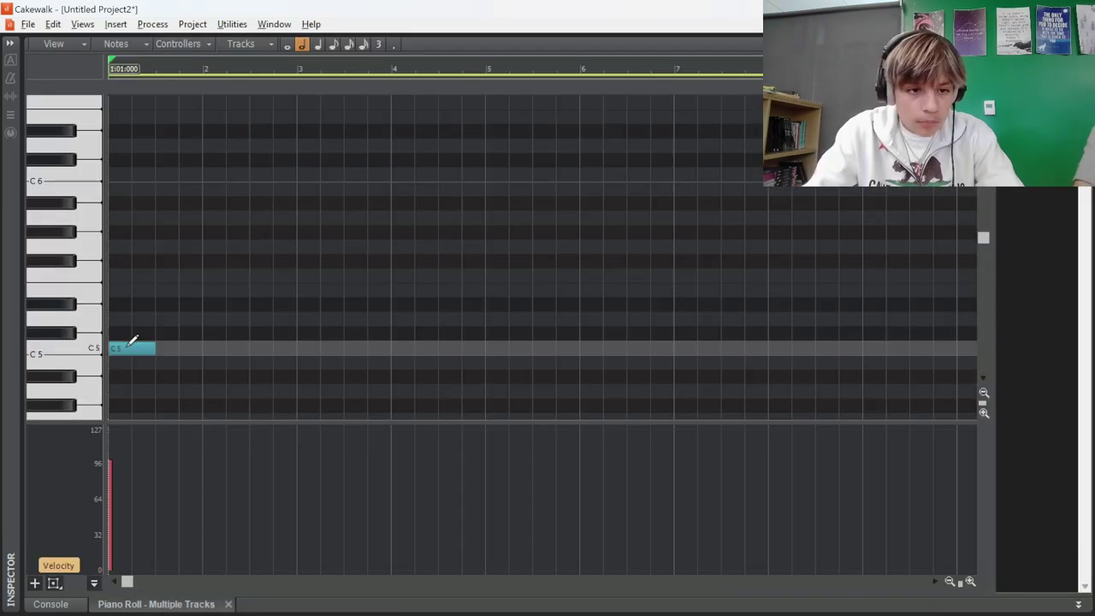
# - On the cyan track, place C5 quarter notes on beat 1 of each of the eight measures
pyautogui.moveTo(140, 340); pyautogui.dragTo(133, 347)
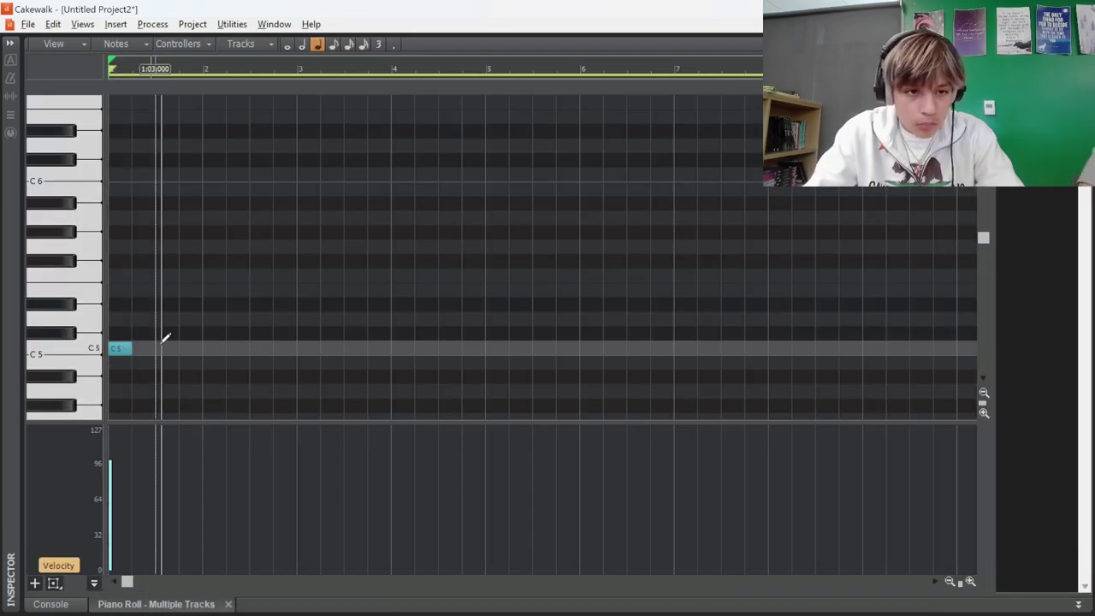
pyautogui.moveTo(205, 347)
pyautogui.mouseDown()
pyautogui.moveTo(247, 345)
pyautogui.moveTo(231, 343)
pyautogui.mouseUp()
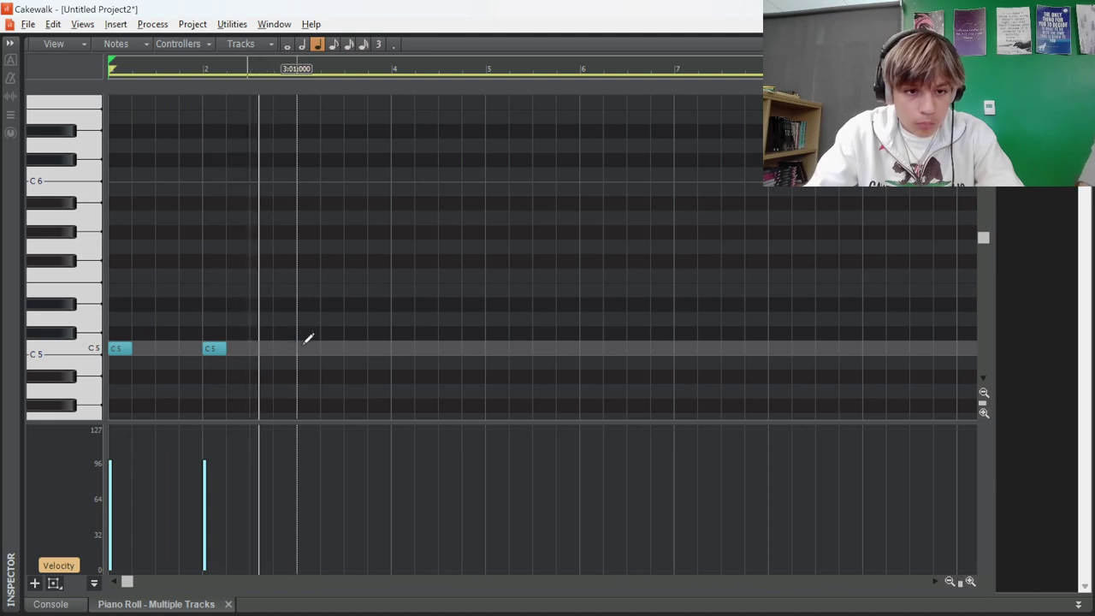
pyautogui.moveTo(303, 346); pyautogui.dragTo(319, 345)
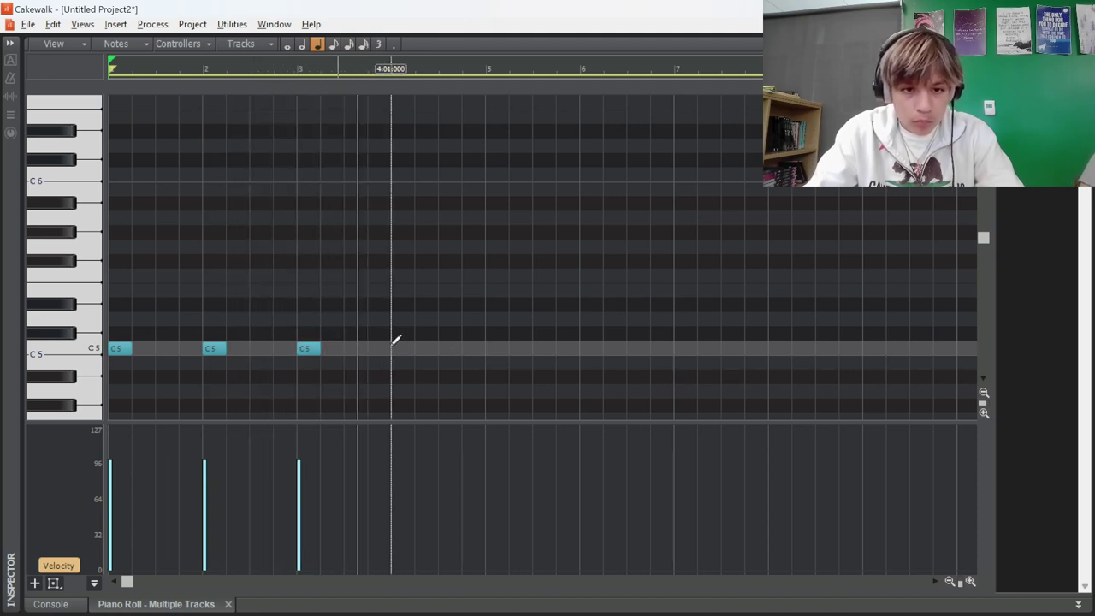
pyautogui.click(399, 345)
pyautogui.click(495, 348)
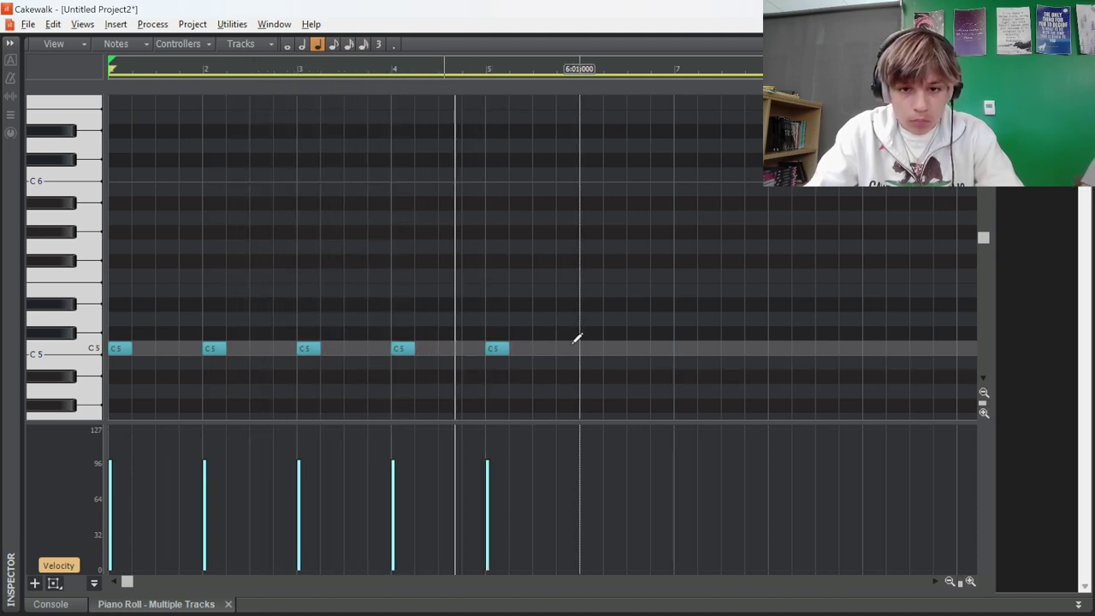
pyautogui.click(589, 347)
pyautogui.click(676, 347)
pyautogui.click(772, 347)
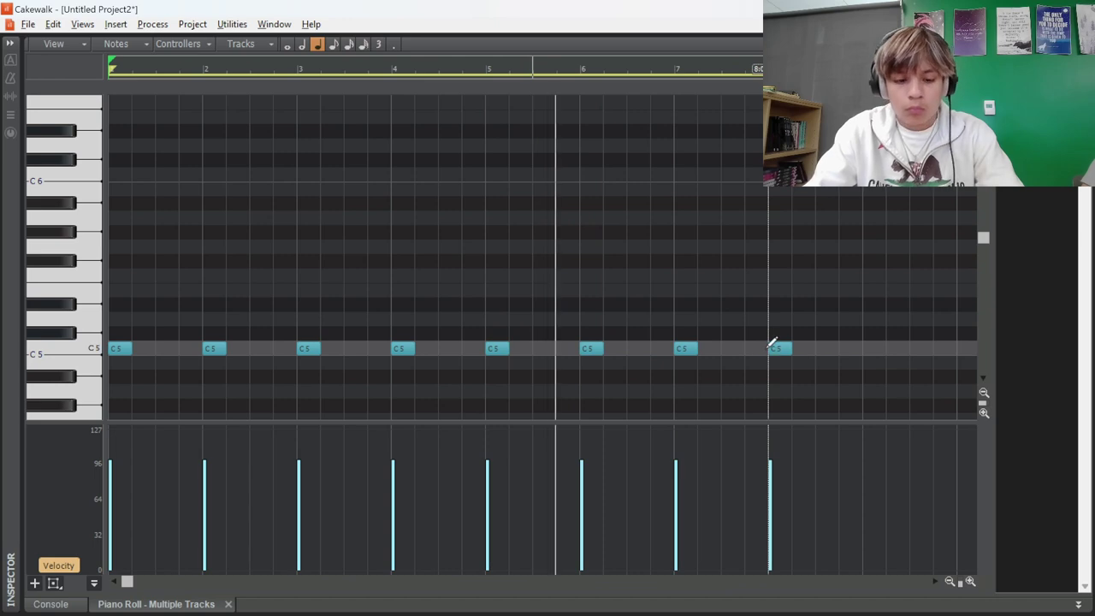
# - On the red track, add C5 quarter notes on beat 3 of measures 1 to 4 and duplicate them into measures 5 to 8
pyautogui.press('d')
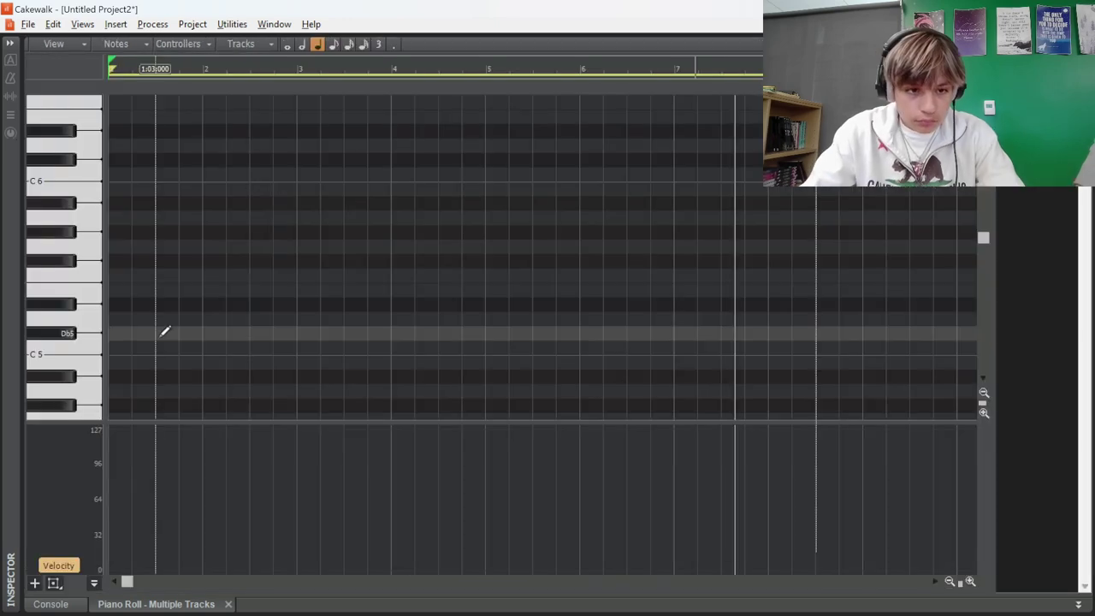
pyautogui.click(166, 347)
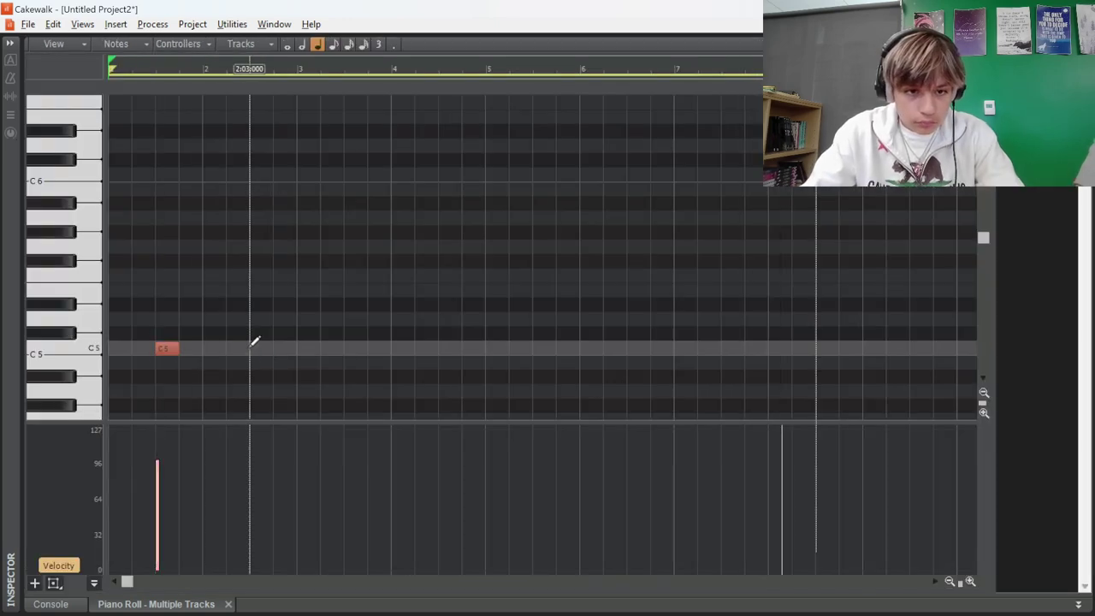
pyautogui.click(257, 347)
pyautogui.click(358, 345)
pyautogui.click(451, 347)
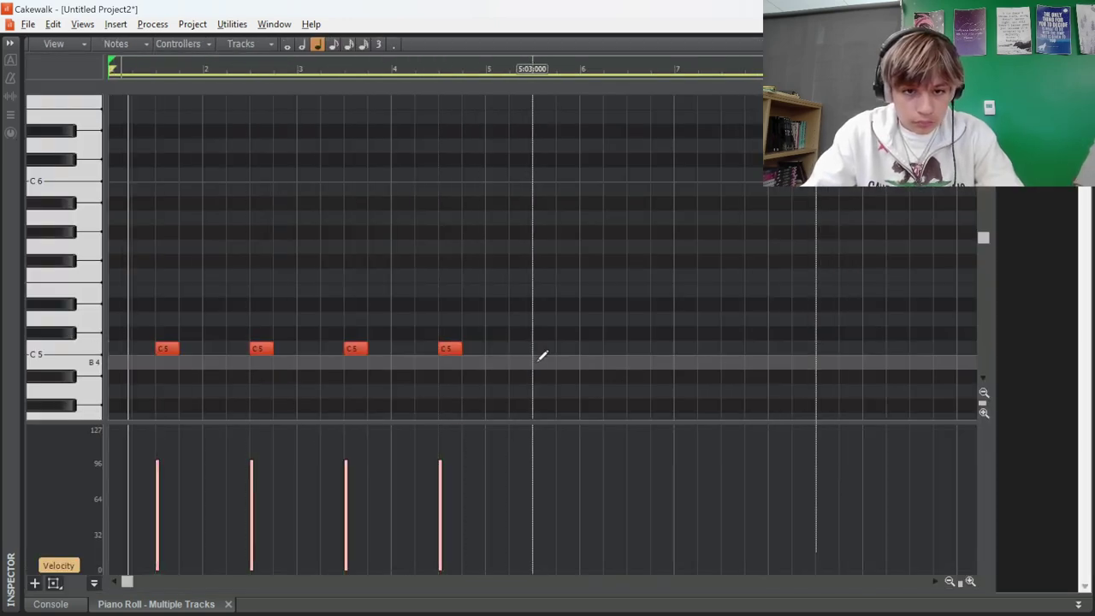
pyautogui.hotkey('ctrl', 'a')
pyautogui.hotkey('ctrl', 'd')
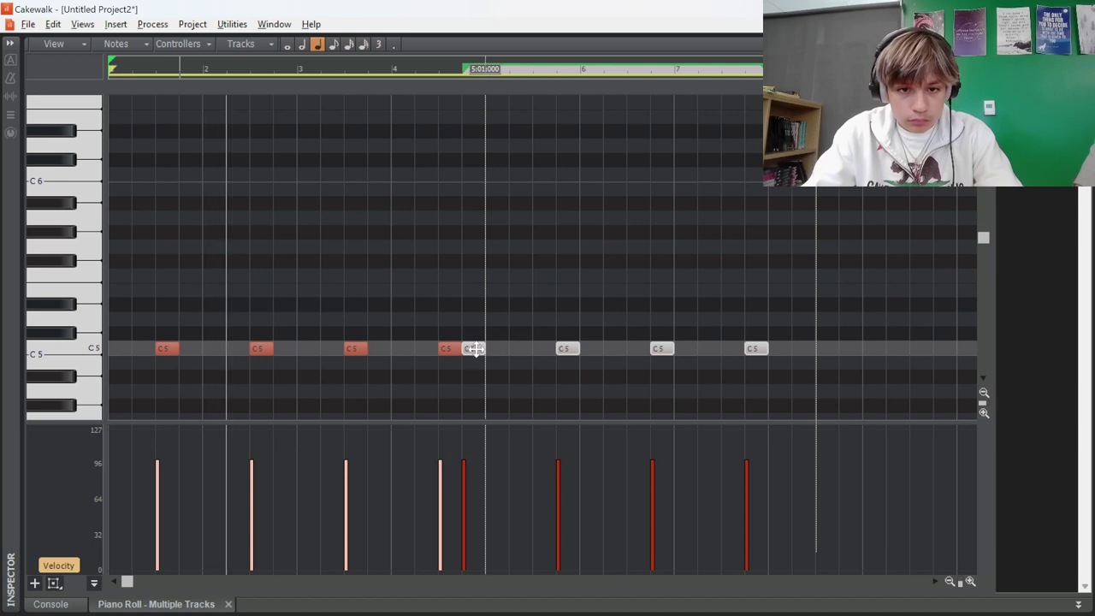
pyautogui.moveTo(475, 349); pyautogui.dragTo(545, 345)
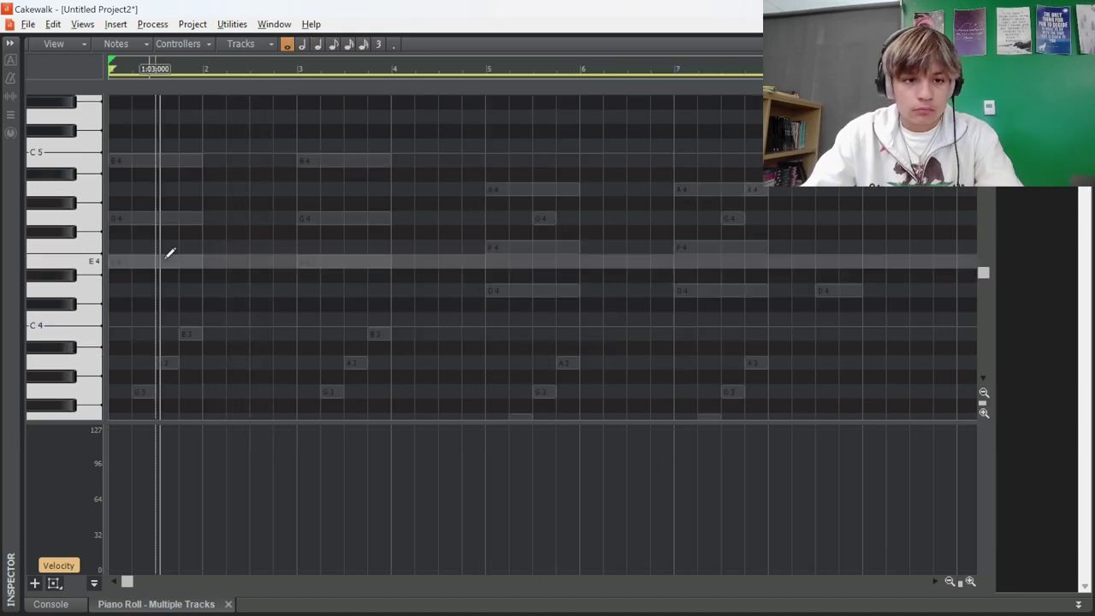
# - On the green track, add long notes E5 at beat 4 of measure 1, B4 at beat 4 of measure 3 and a lower one in measure 5
pyautogui.moveTo(182, 261)
pyautogui.mouseDown()
pyautogui.moveTo(298, 248)
pyautogui.moveTo(236, 150)
pyautogui.moveTo(232, 104)
pyautogui.moveTo(226, 131)
pyautogui.moveTo(222, 107)
pyautogui.mouseUp()
pyautogui.press('space')
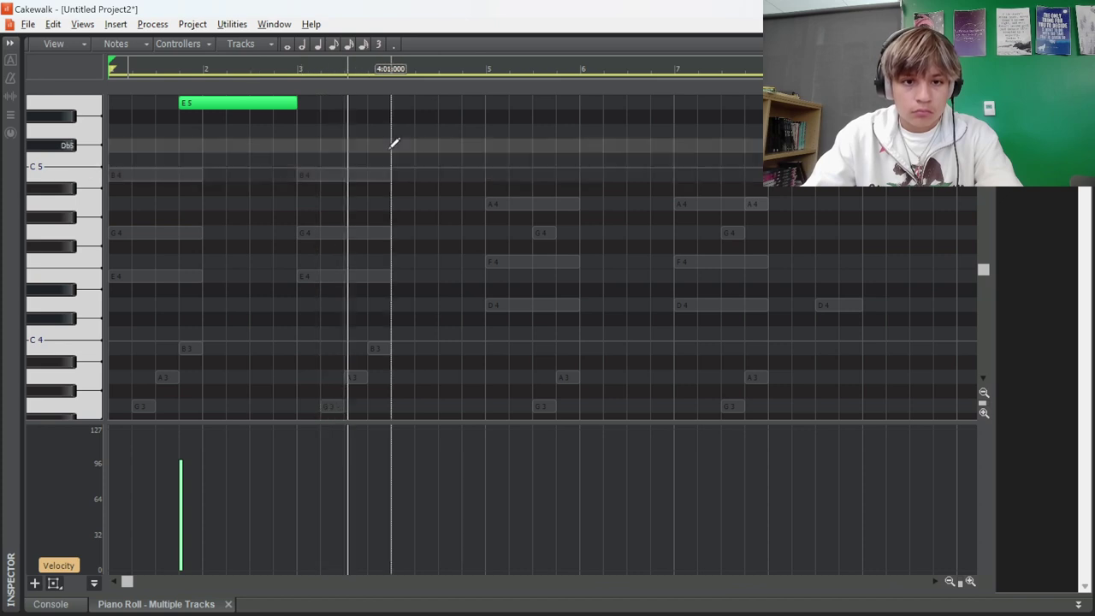
pyautogui.moveTo(393, 130)
pyautogui.mouseDown()
pyautogui.moveTo(439, 118)
pyautogui.moveTo(414, 130)
pyautogui.moveTo(399, 174)
pyautogui.moveTo(464, 174)
pyautogui.moveTo(459, 189)
pyautogui.mouseUp()
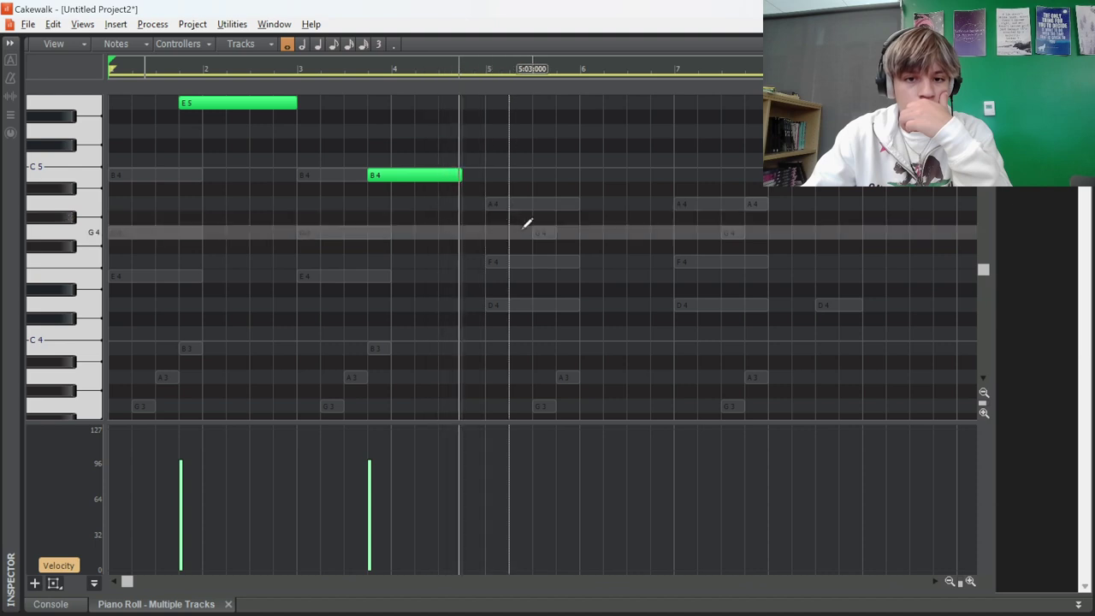
pyautogui.moveTo(557, 296)
pyautogui.mouseDown()
pyautogui.moveTo(618, 300)
pyautogui.moveTo(625, 259)
pyautogui.moveTo(659, 254)
pyautogui.mouseUp()
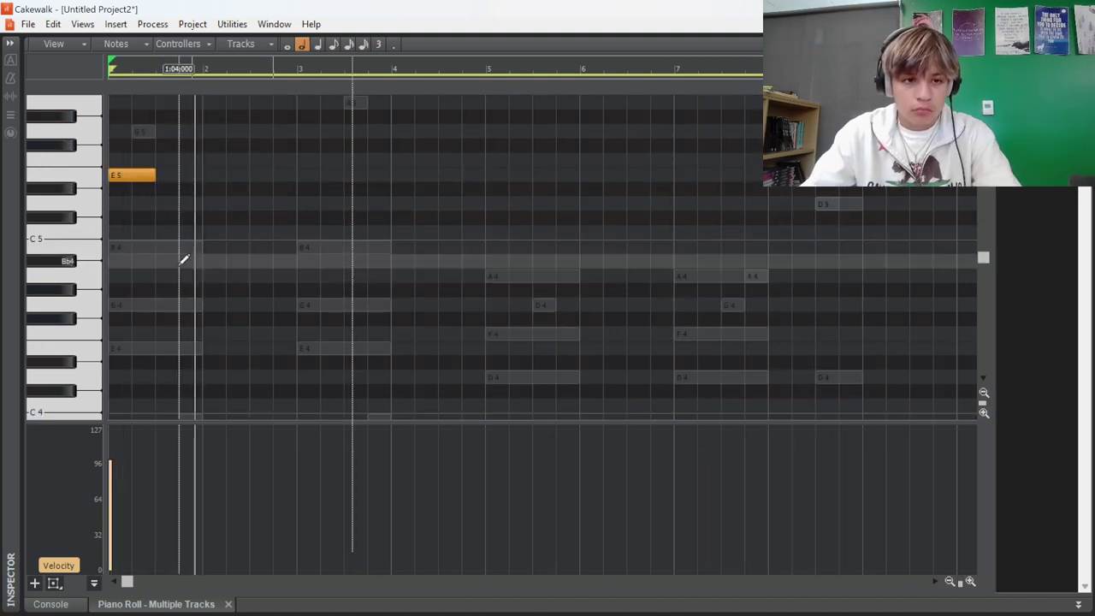
# - On the orange track, add half notes B4 at the start of measure 3 and F4 at the start of measure 5
pyautogui.scroll(-2, 218, 231)
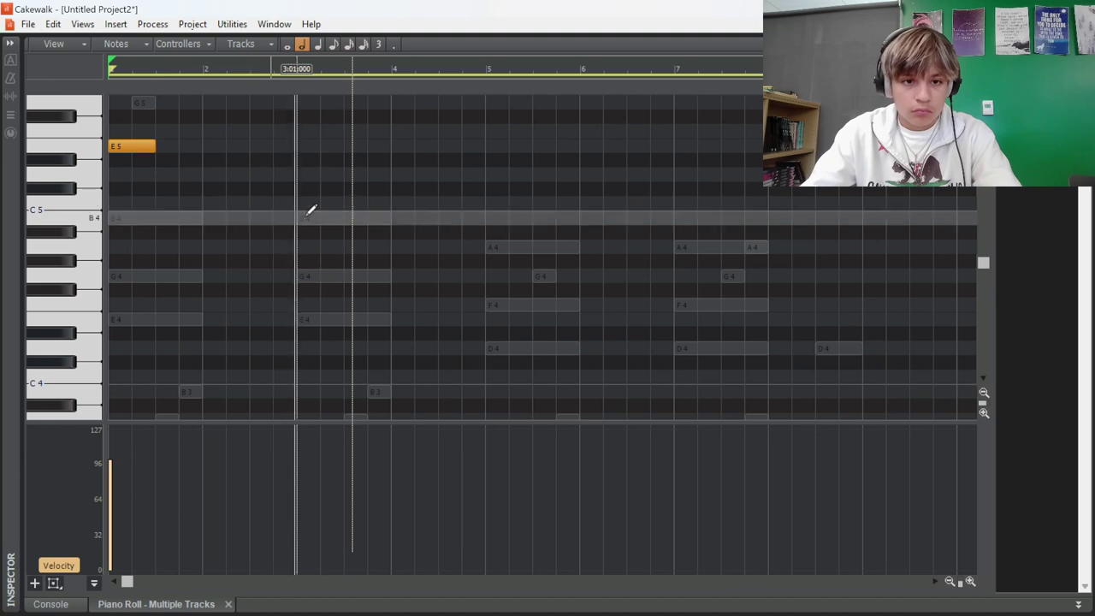
pyautogui.moveTo(308, 216)
pyautogui.mouseDown()
pyautogui.moveTo(367, 218)
pyautogui.moveTo(342, 221)
pyautogui.mouseUp()
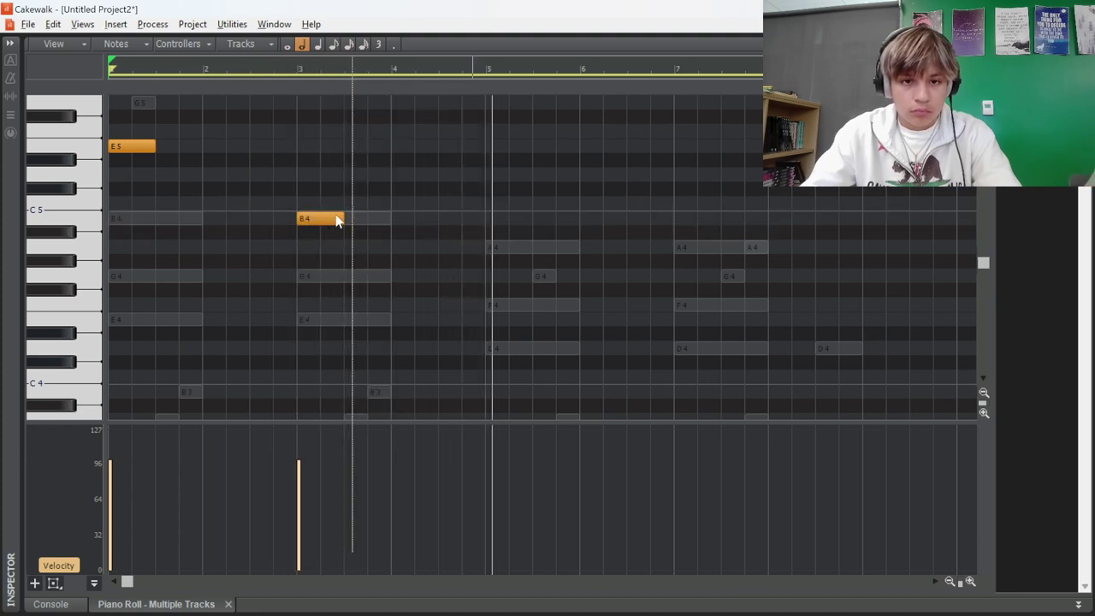
pyautogui.moveTo(492, 200)
pyautogui.mouseDown()
pyautogui.moveTo(538, 196)
pyautogui.moveTo(550, 117)
pyautogui.moveTo(496, 152)
pyautogui.moveTo(510, 308)
pyautogui.mouseUp()
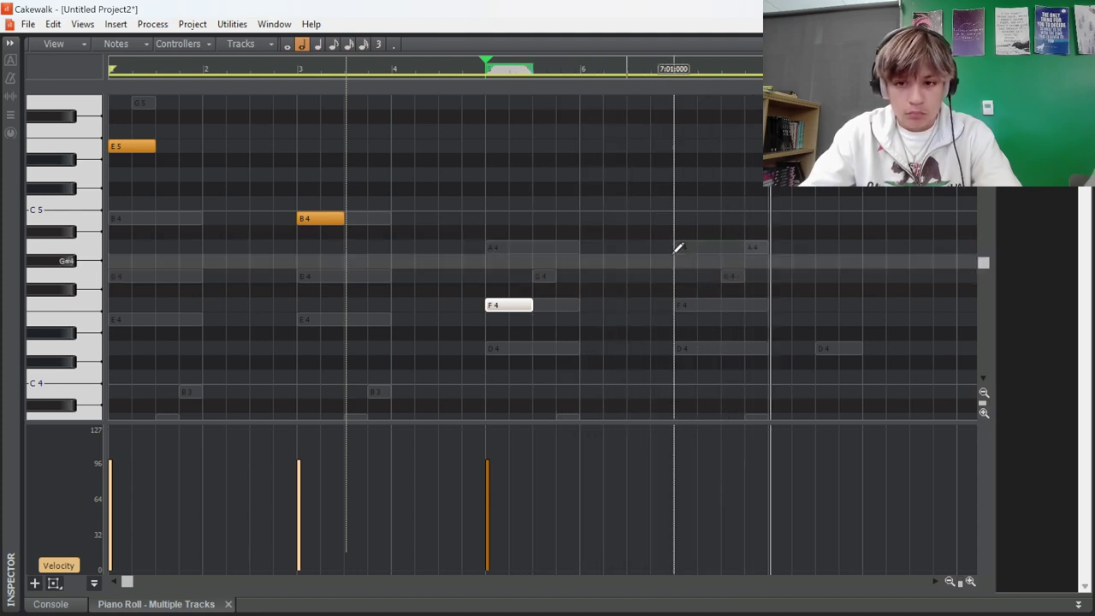
# - On the new Komplete Kontrol track 9, add a C5 quarter note on beat 1 of measure 1
pyautogui.press('d')
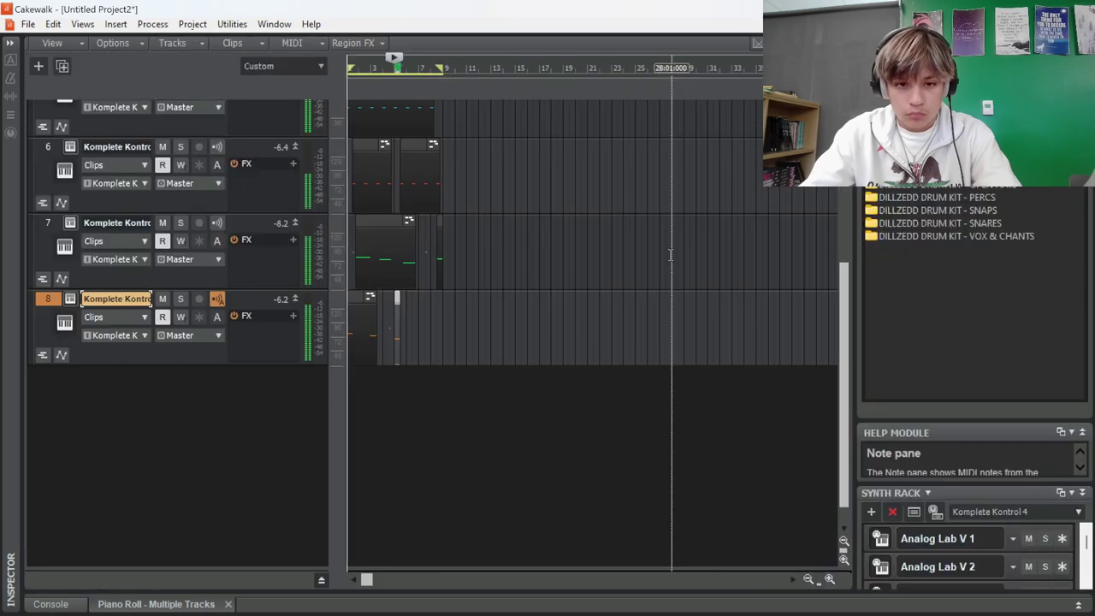
pyautogui.scroll(-1, 282, 379)
pyautogui.press('d')
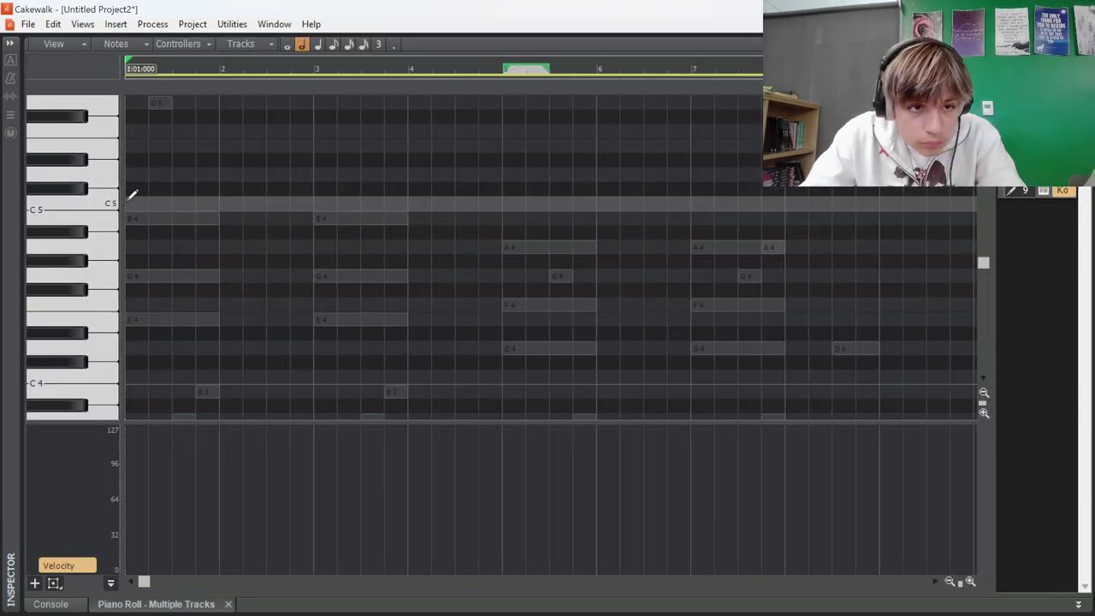
pyautogui.click(136, 204)
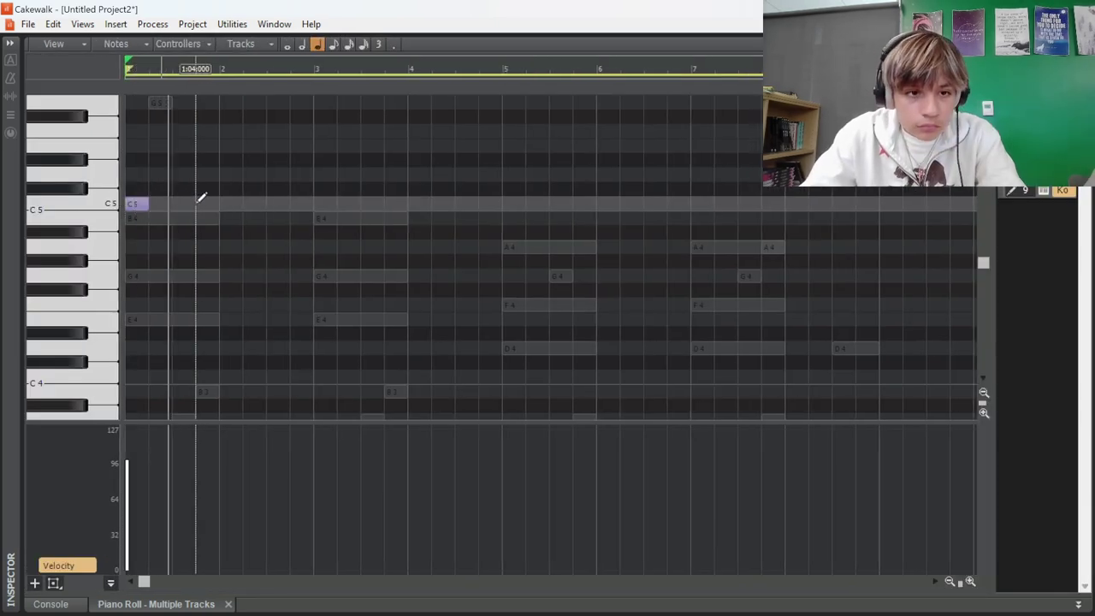
# - Expand track 9's strip in the track view and return to its notes
pyautogui.press('d')
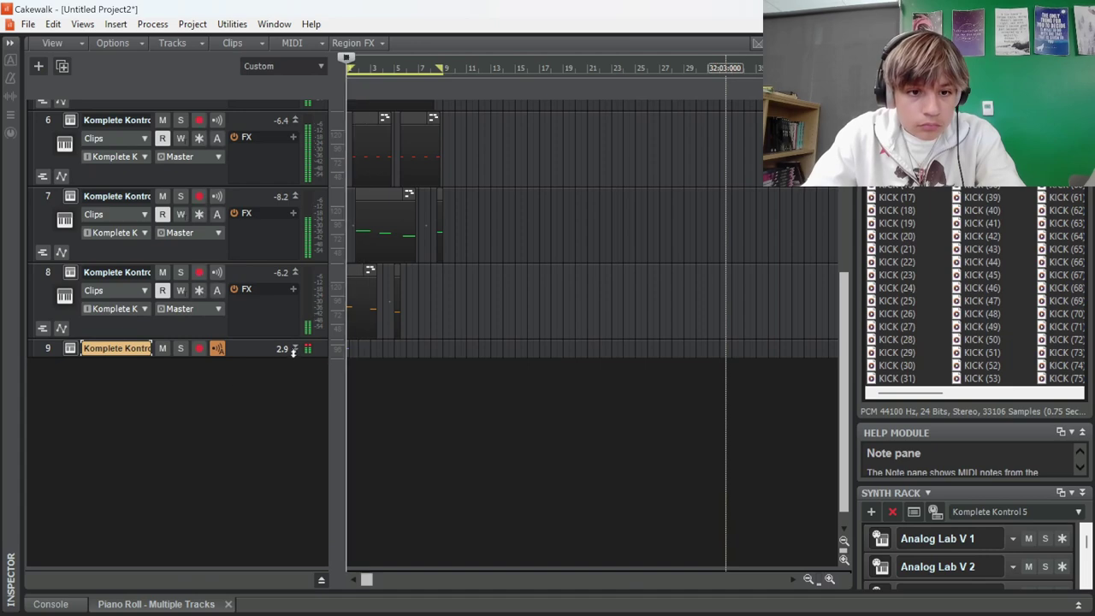
pyautogui.click(295, 352)
pyautogui.press('d')
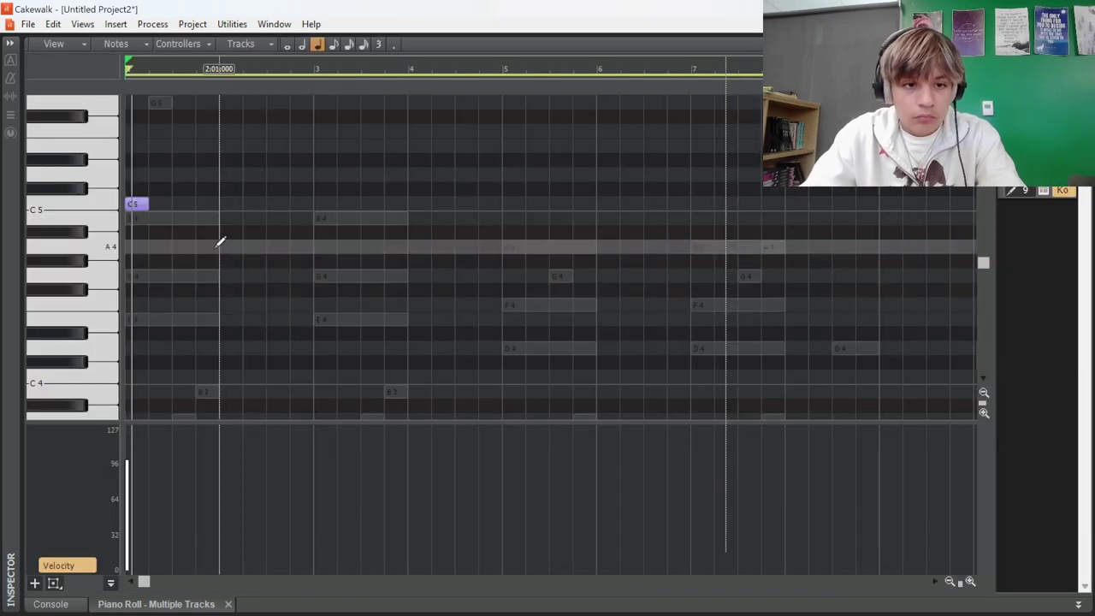
# - Add C5 quarter notes on beat 2 of measure 2, beats 2 and 4 of measure 4, and beat 1 of measure 5
pyautogui.click(256, 205)
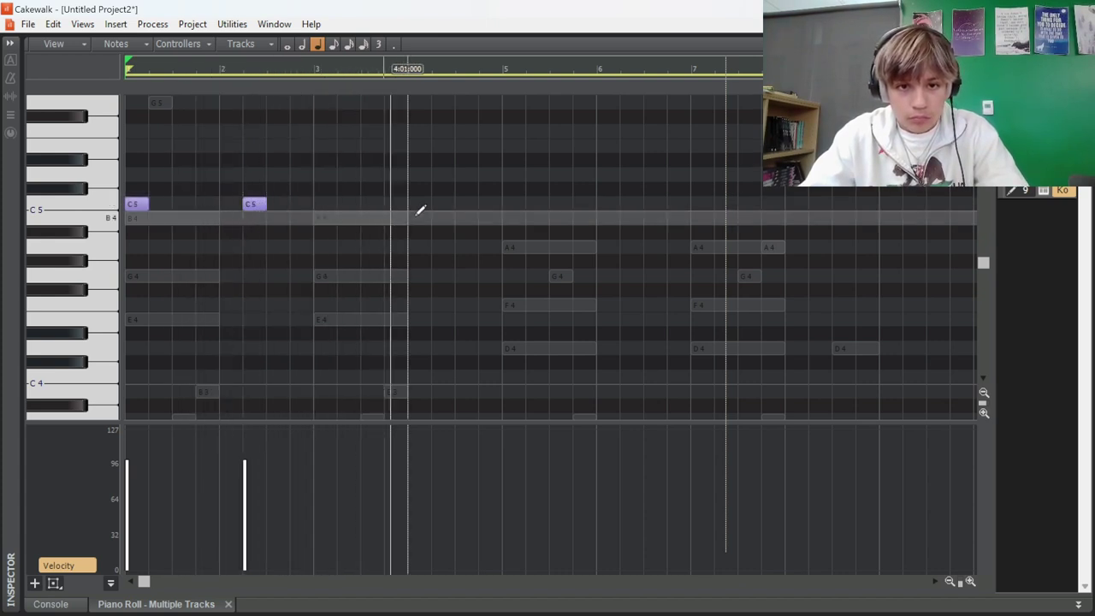
pyautogui.click(440, 205)
pyautogui.click(480, 205)
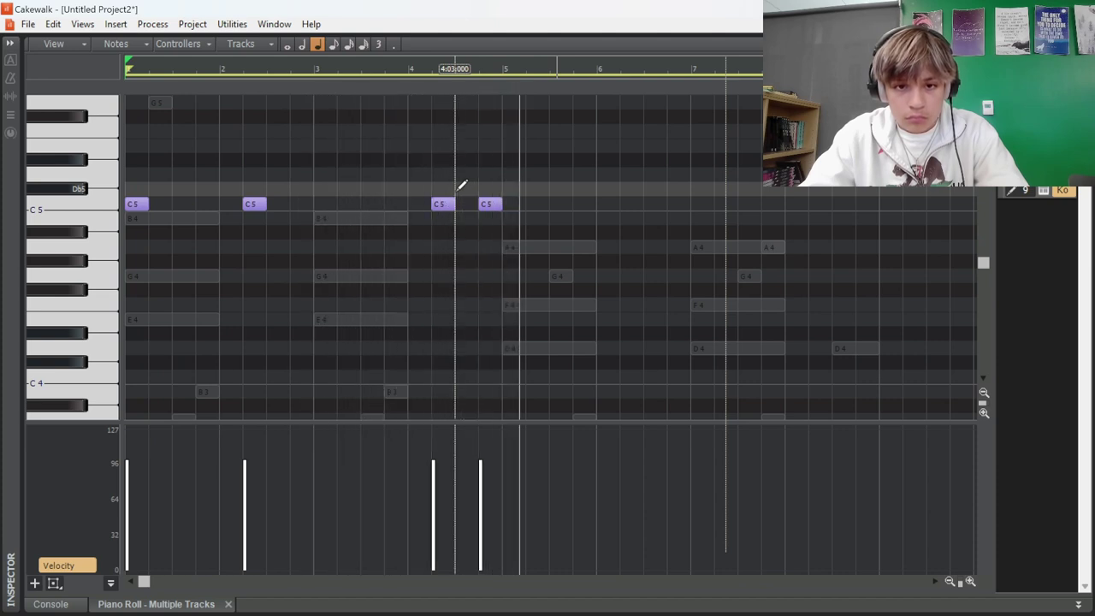
pyautogui.click(511, 203)
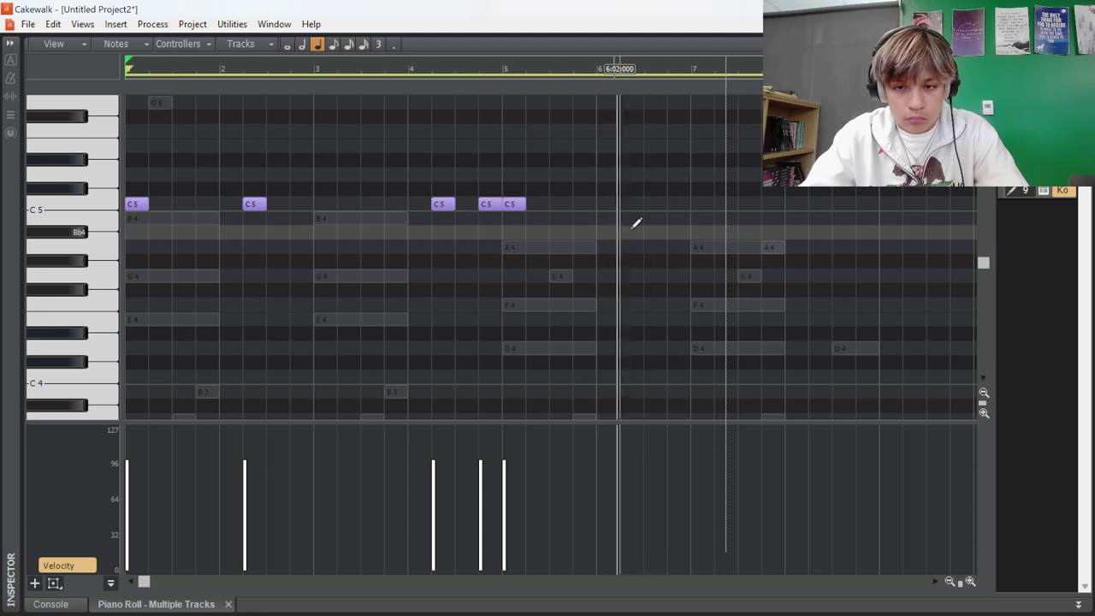
# - Add C5 quarter notes on beat 2 of measure 7 and beat 4 of measure 8, plus two eighth notes on beat 2 of measure 8
pyautogui.click(557, 205)
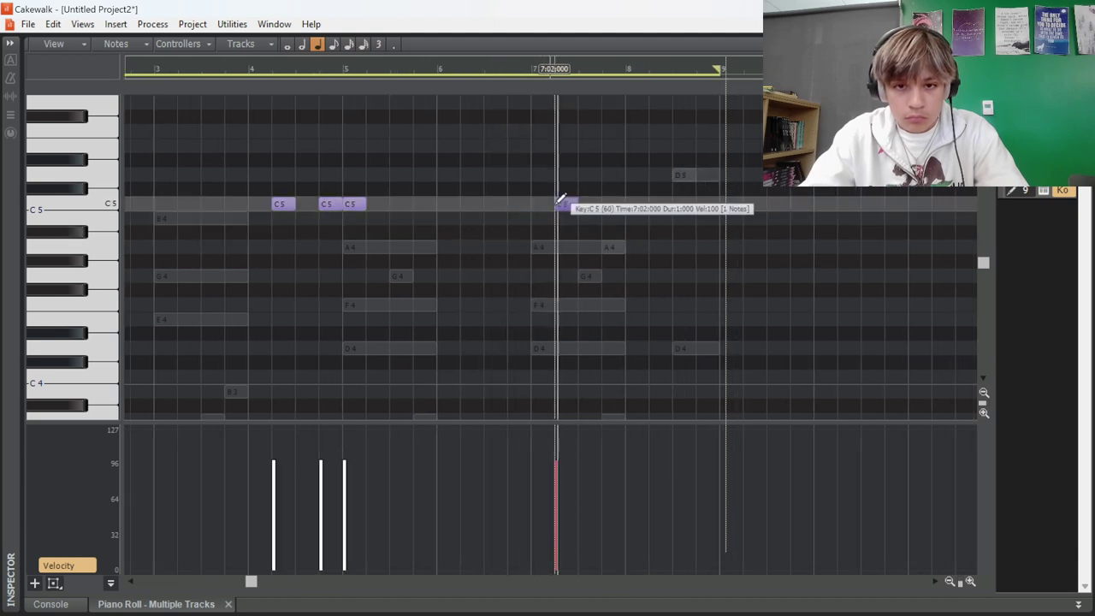
pyautogui.click(573, 204)
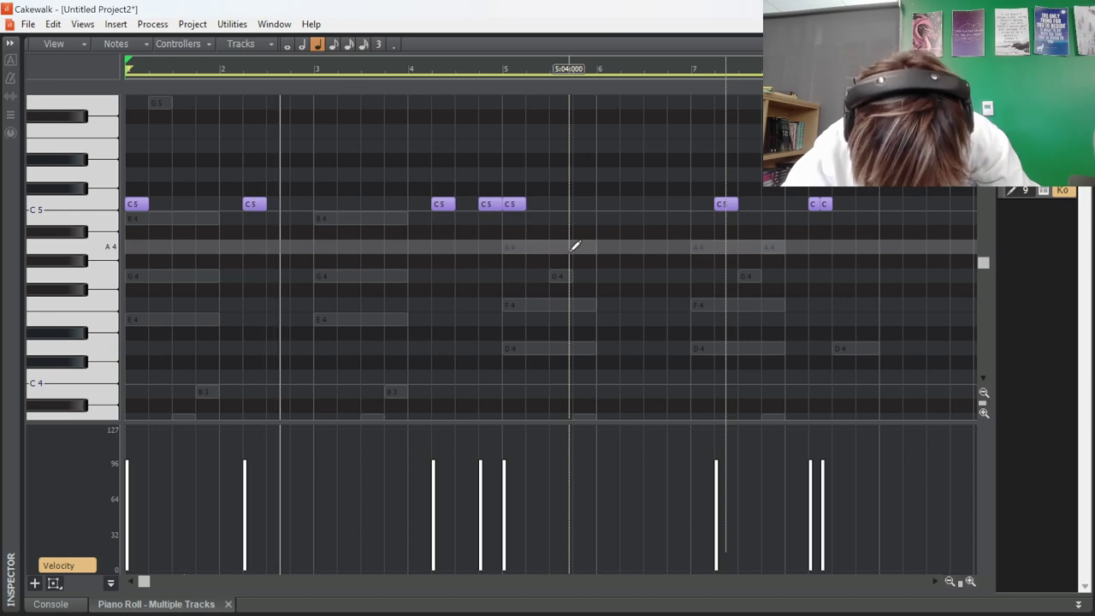
pyautogui.click(858, 204)
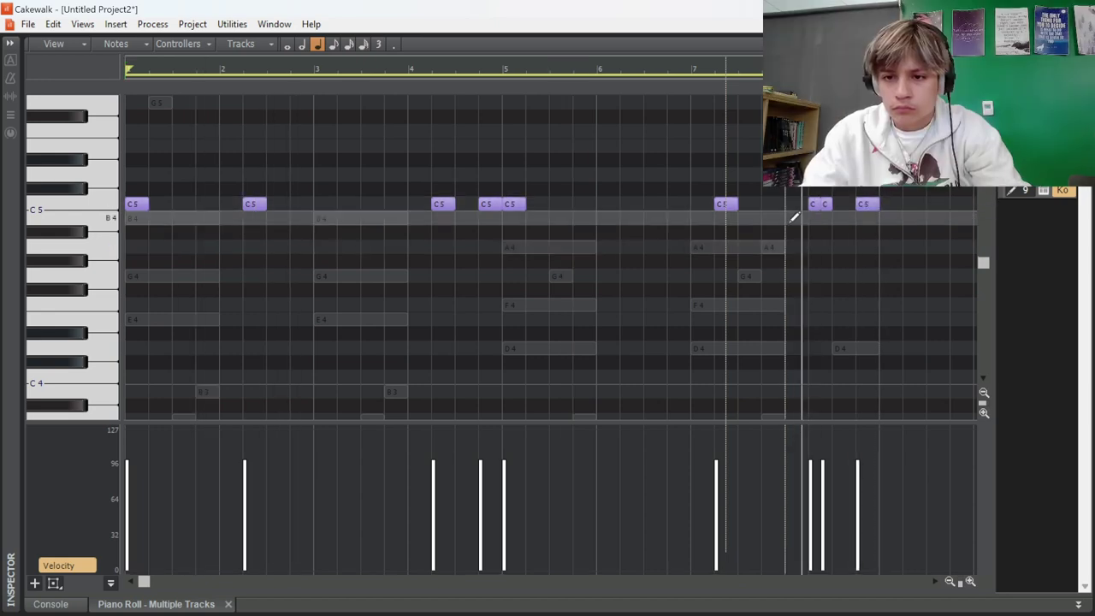
# - Duplicate the first eight measures of all instrument tracks twice, filling measures 9 through 24
pyautogui.moveTo(501, 417); pyautogui.dragTo(359, 39)
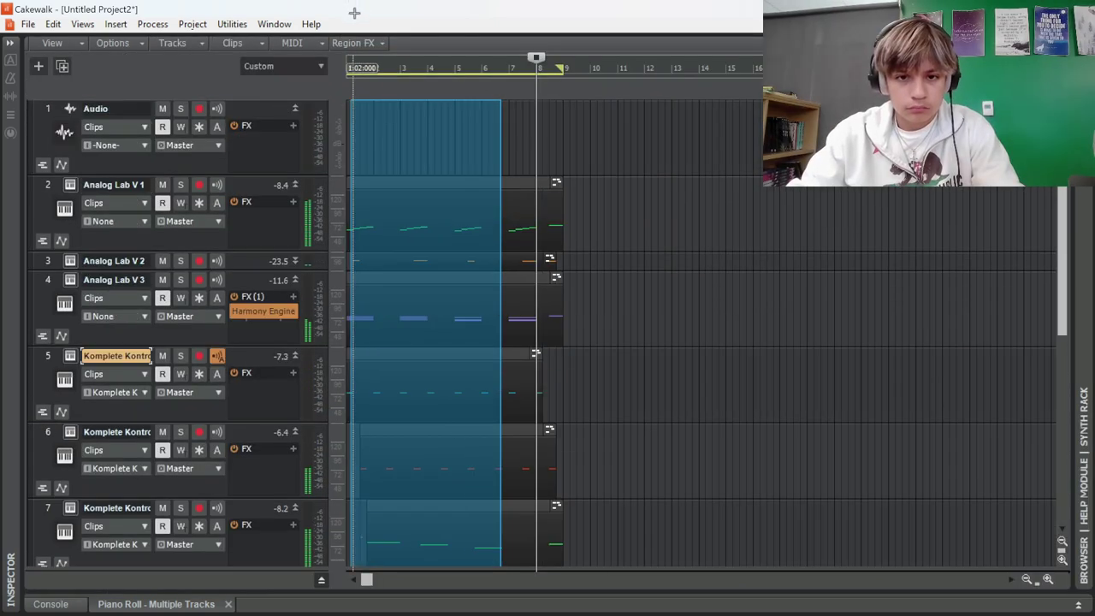
pyautogui.hotkey('ctrl', 'd')
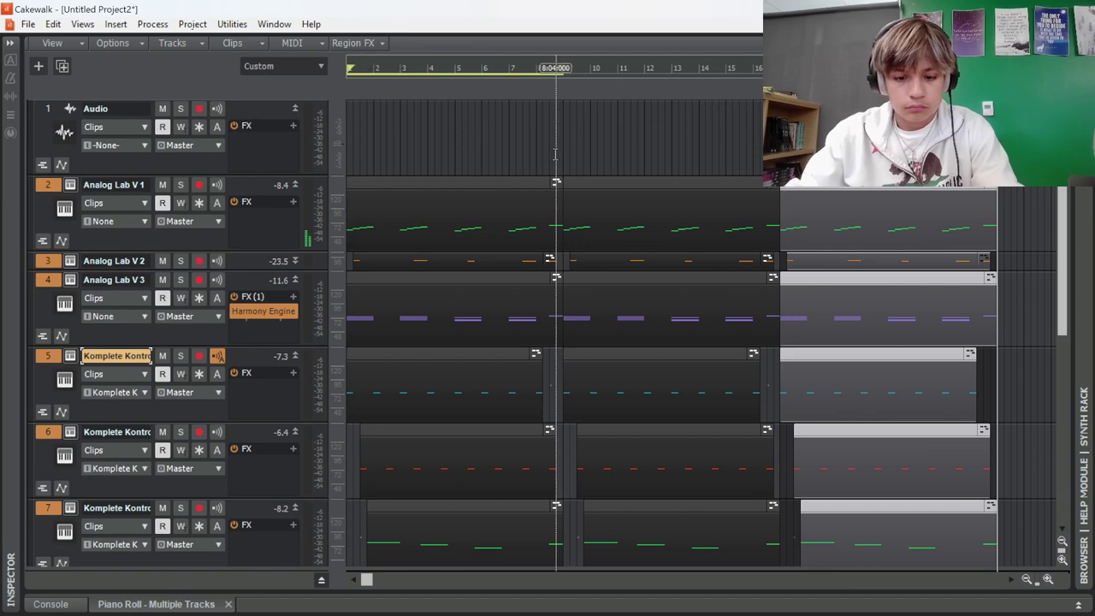
# - In track 5's notes, add two C5 eighth notes on beat 2 of measure 17
pyautogui.press('d')
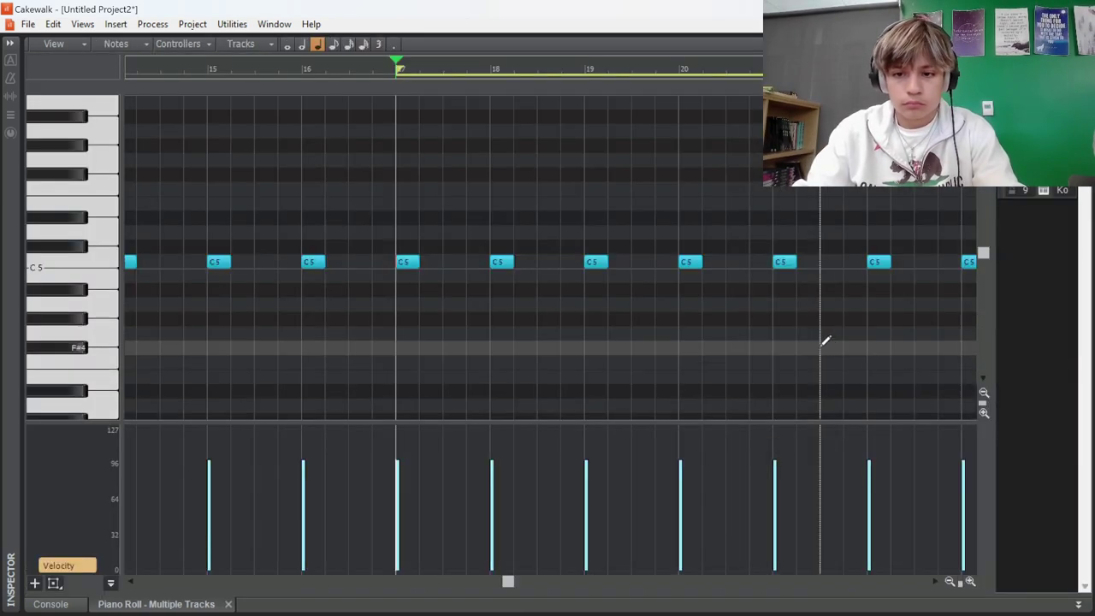
pyautogui.moveTo(419, 260); pyautogui.dragTo(450, 256)
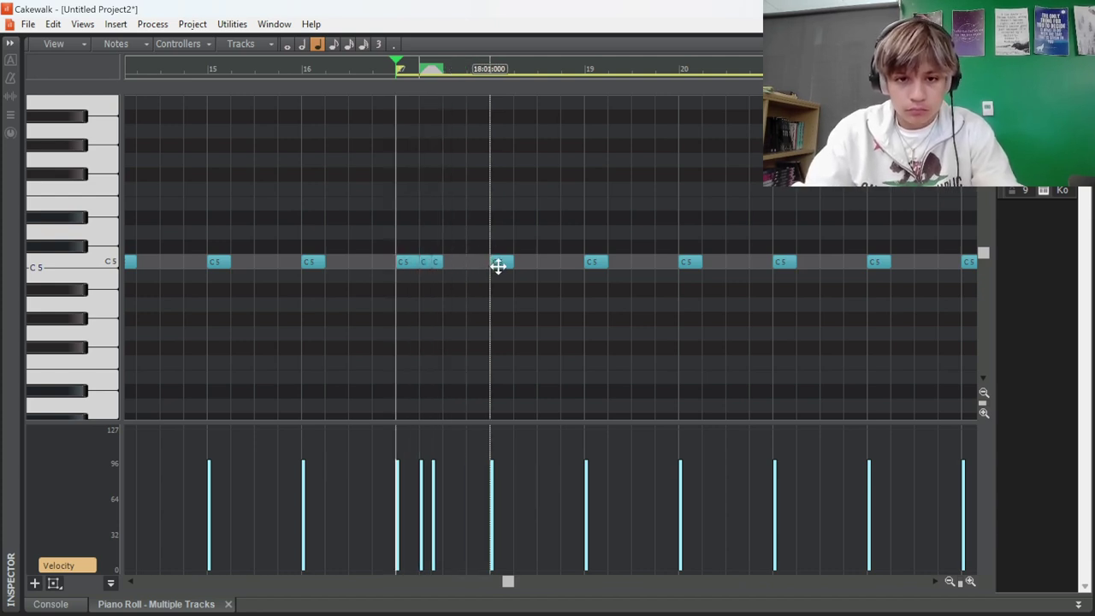
pyautogui.press('space')
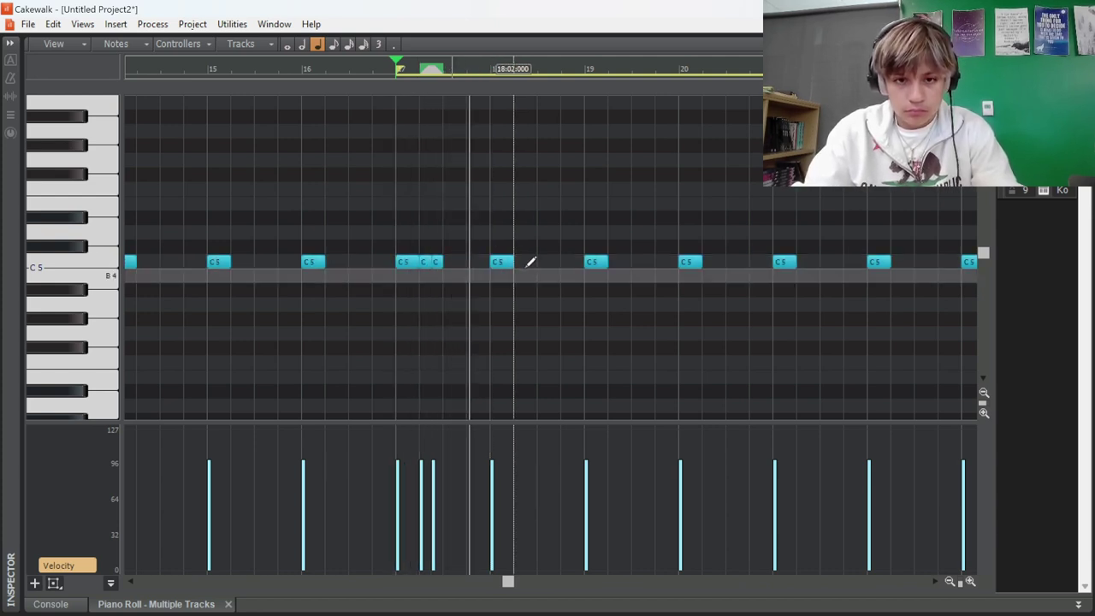
# - Add a C5 eighth note on the second half of beat 2 in measure 18 and a quarter note on beat 2 of measure 19
pyautogui.click(530, 262)
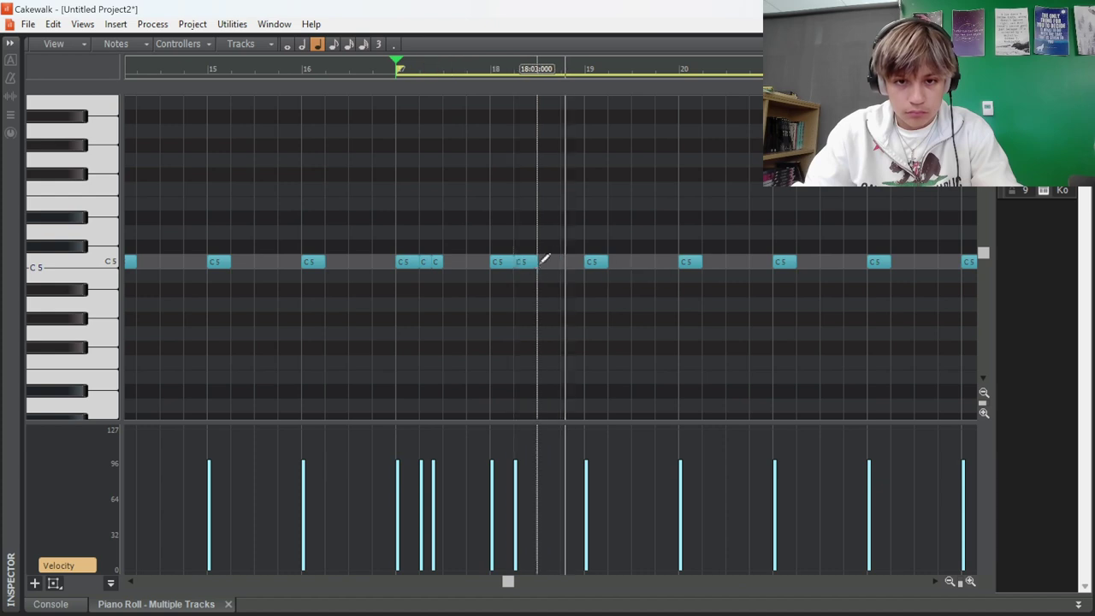
pyautogui.click(529, 257)
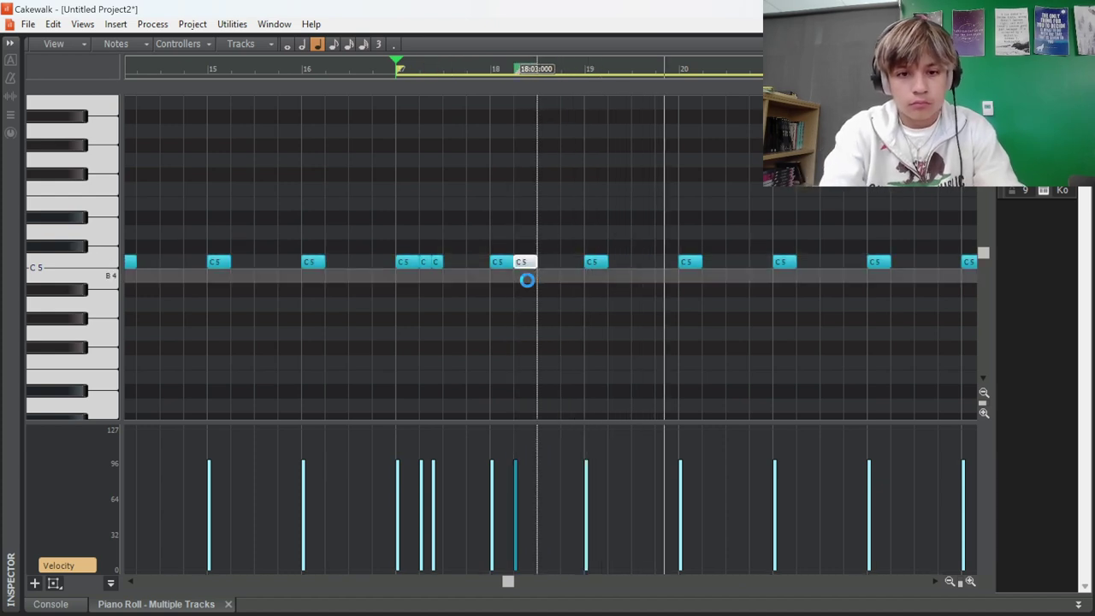
pyautogui.rightClick(521, 262)
pyautogui.press('space')
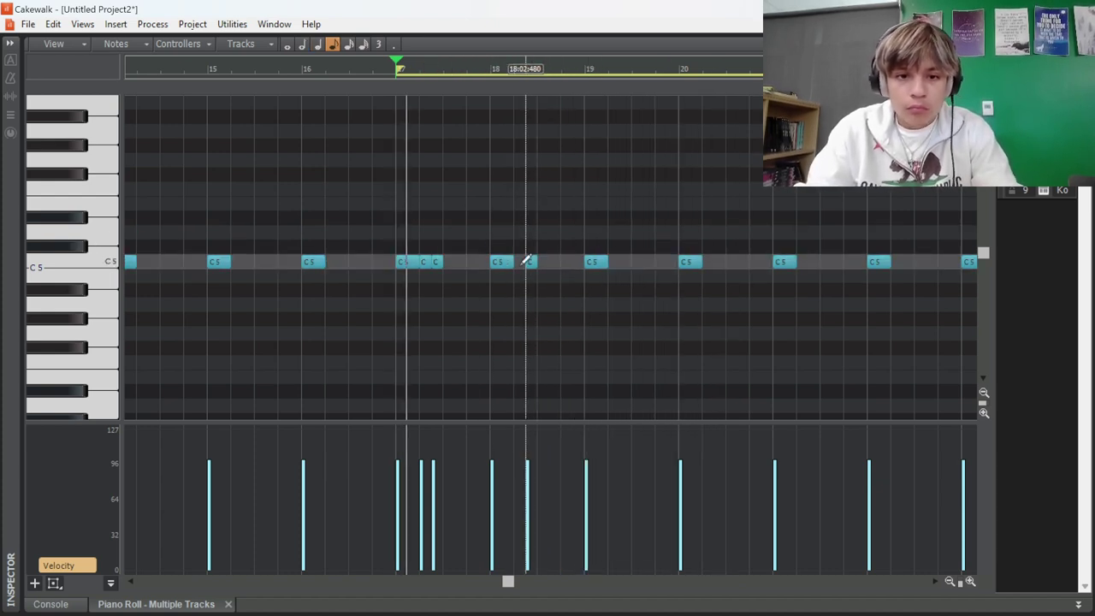
pyautogui.press('space')
pyautogui.hscroll(2, 505, 263)
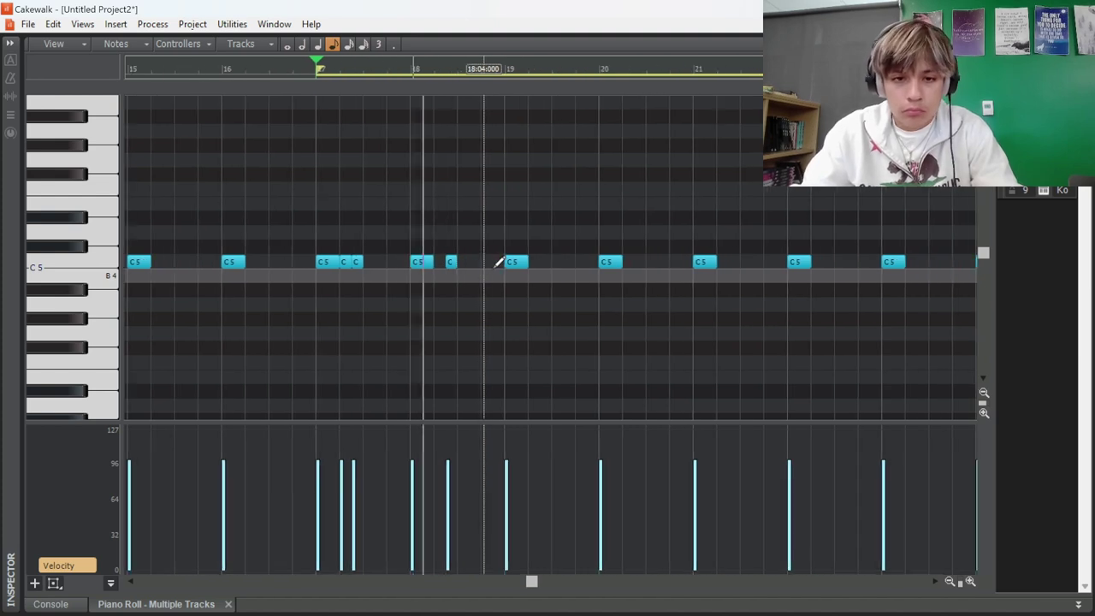
pyautogui.hscroll(3, 499, 261)
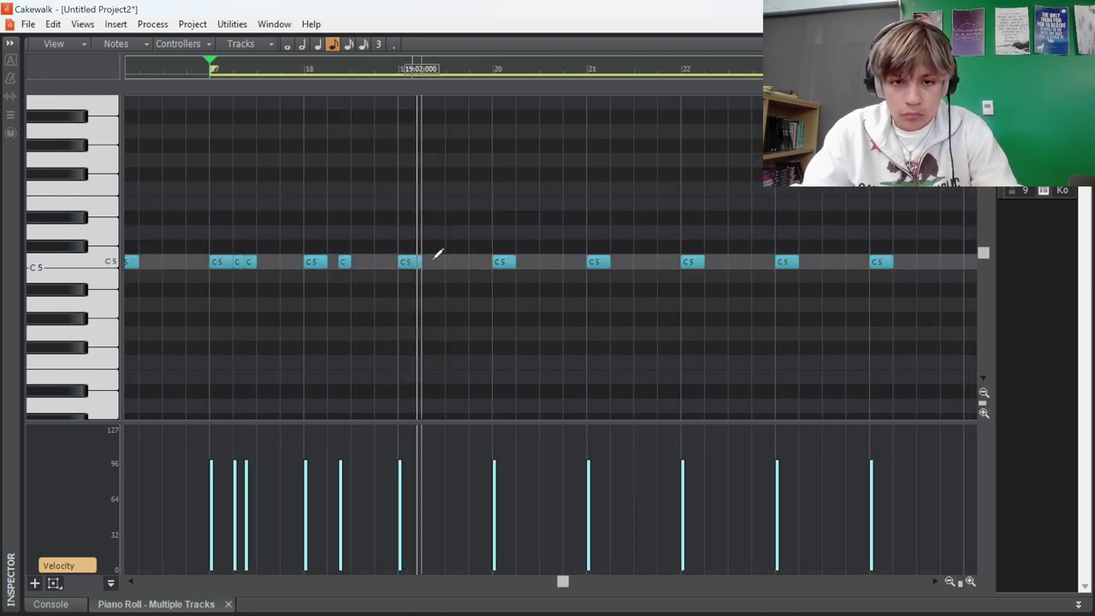
pyautogui.click(435, 258)
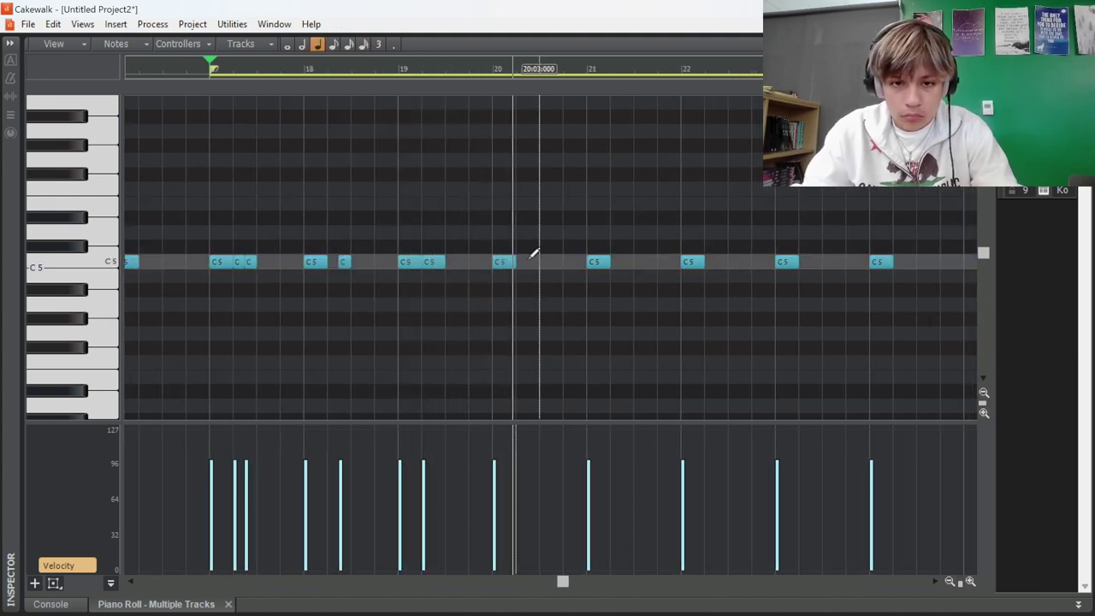
# - Replace track 5's notes from measure 21 onward with a continuous run of C5 eighth notes through measure 24
pyautogui.click(597, 262)
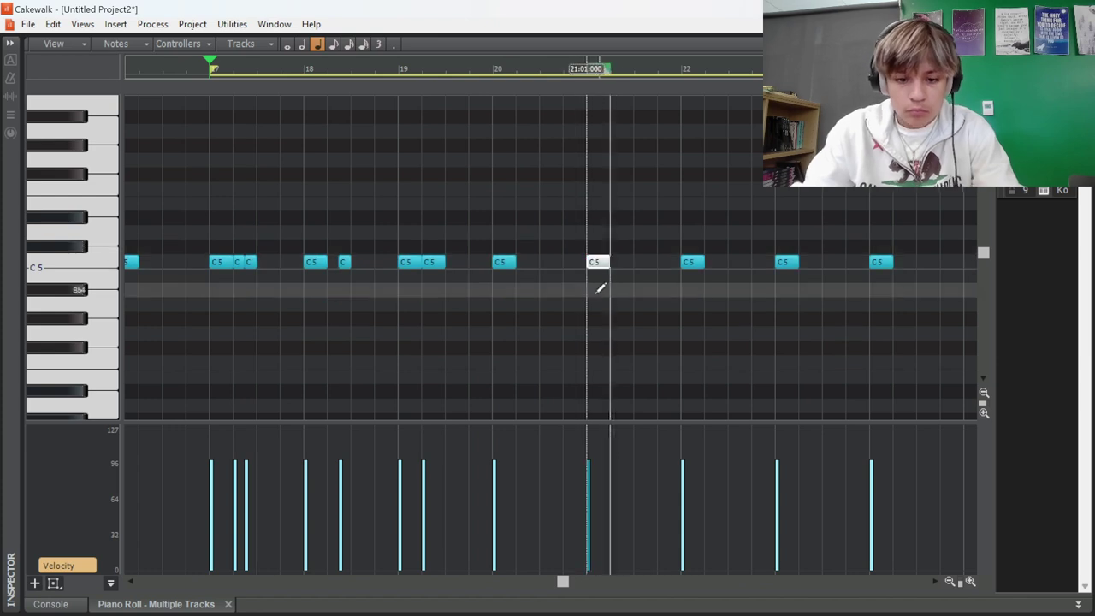
pyautogui.click(600, 262)
pyautogui.moveTo(682, 262); pyautogui.dragTo(892, 261)
pyautogui.moveTo(682, 285); pyautogui.dragTo(572, 223)
pyautogui.hotkey('ctrl', 'd')
pyautogui.hotkey('ctrl', 'd')
pyautogui.scroll(-4, 572, 223)
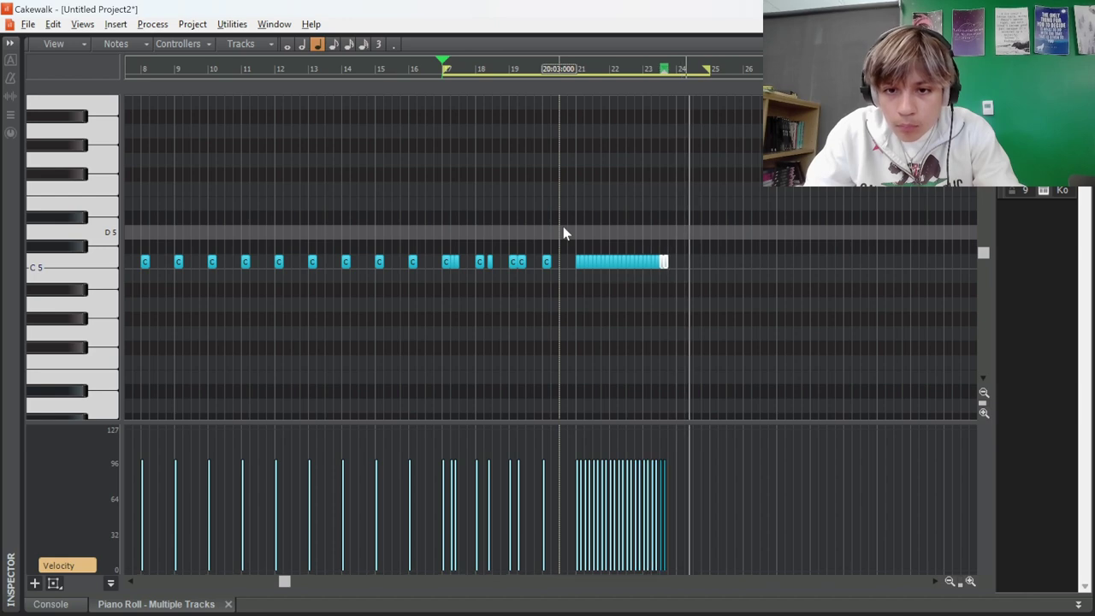
pyautogui.hotkey('ctrl', 'd')
pyautogui.hotkey('ctrl', 'd')
pyautogui.hotkey('ctrl', 'd')
pyautogui.hotkey('ctrl', 'd')
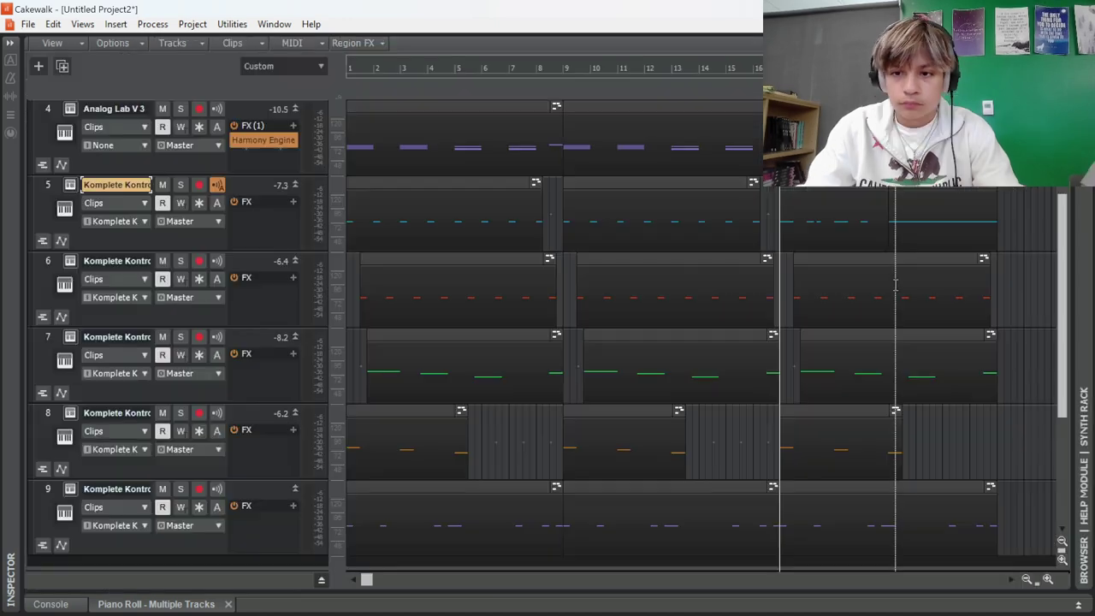
# - Duplicate track 5's clip of continuous notes twice, extending it through measure 32, and merge the copies into one clip
pyautogui.click(944, 225)
pyautogui.hotkey('ctrl', 'd')
pyautogui.hotkey('ctrl', 'd')
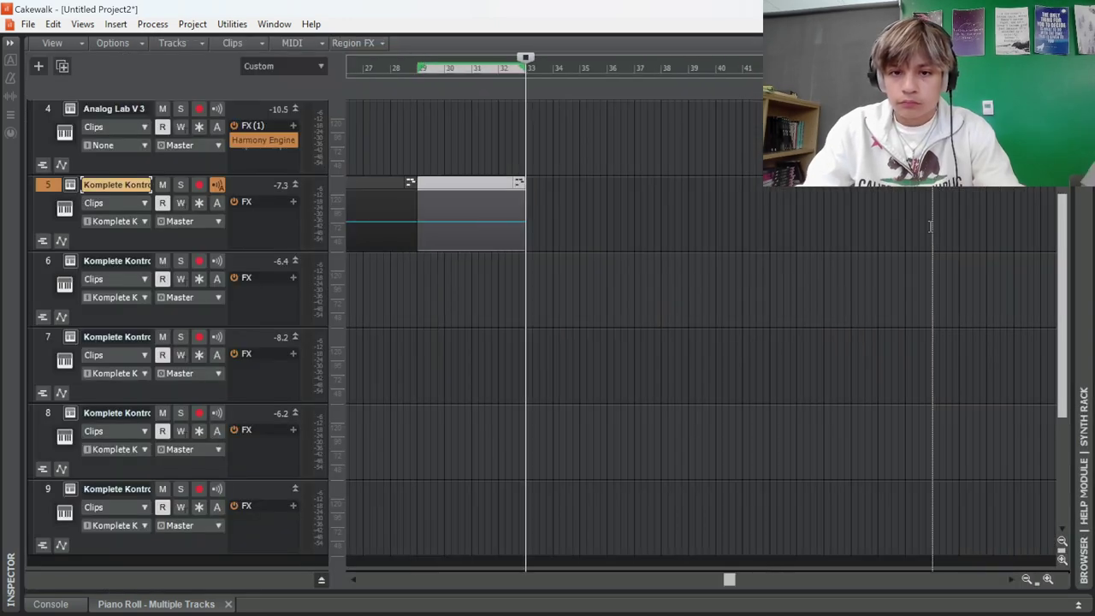
pyautogui.rightClick(469, 241)
pyautogui.click(530, 372)
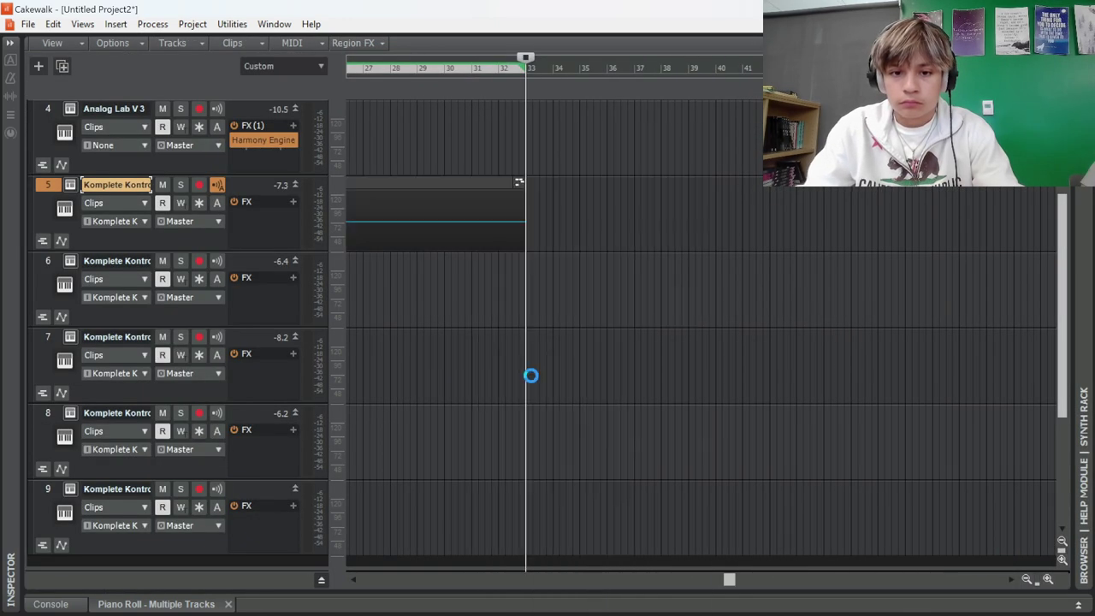
# - Duplicate the remaining tracks' clips from measures 17 to 24 once more, starting at measure 25
pyautogui.hscroll(-3, 528, 366)
pyautogui.moveTo(452, 525); pyautogui.dragTo(469, 205)
pyautogui.hotkey('ctrl', 'd')
pyautogui.scroll(3, 434, 295)
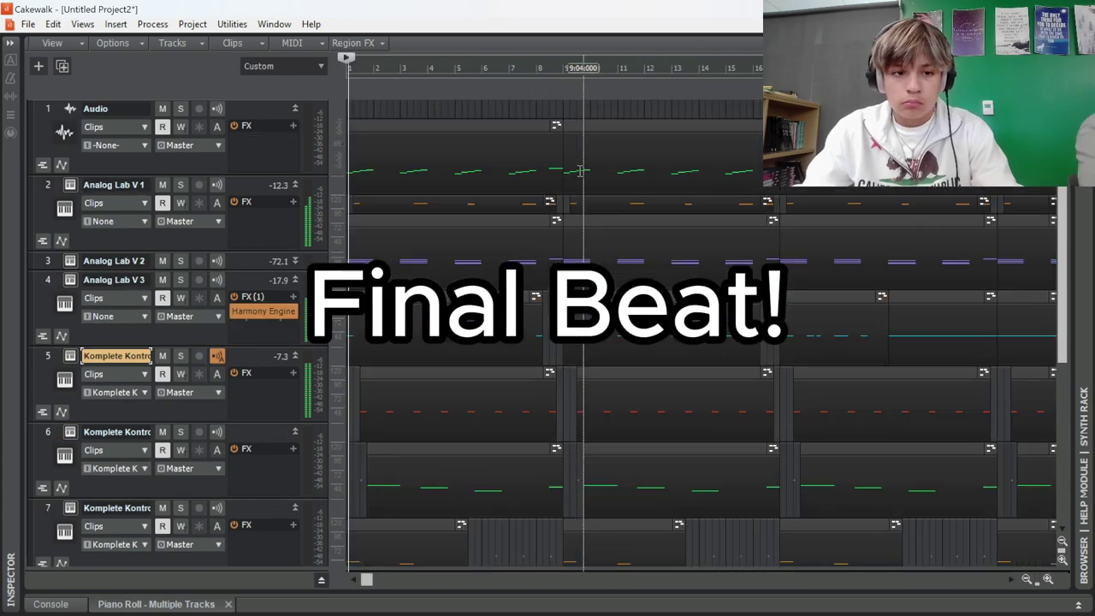